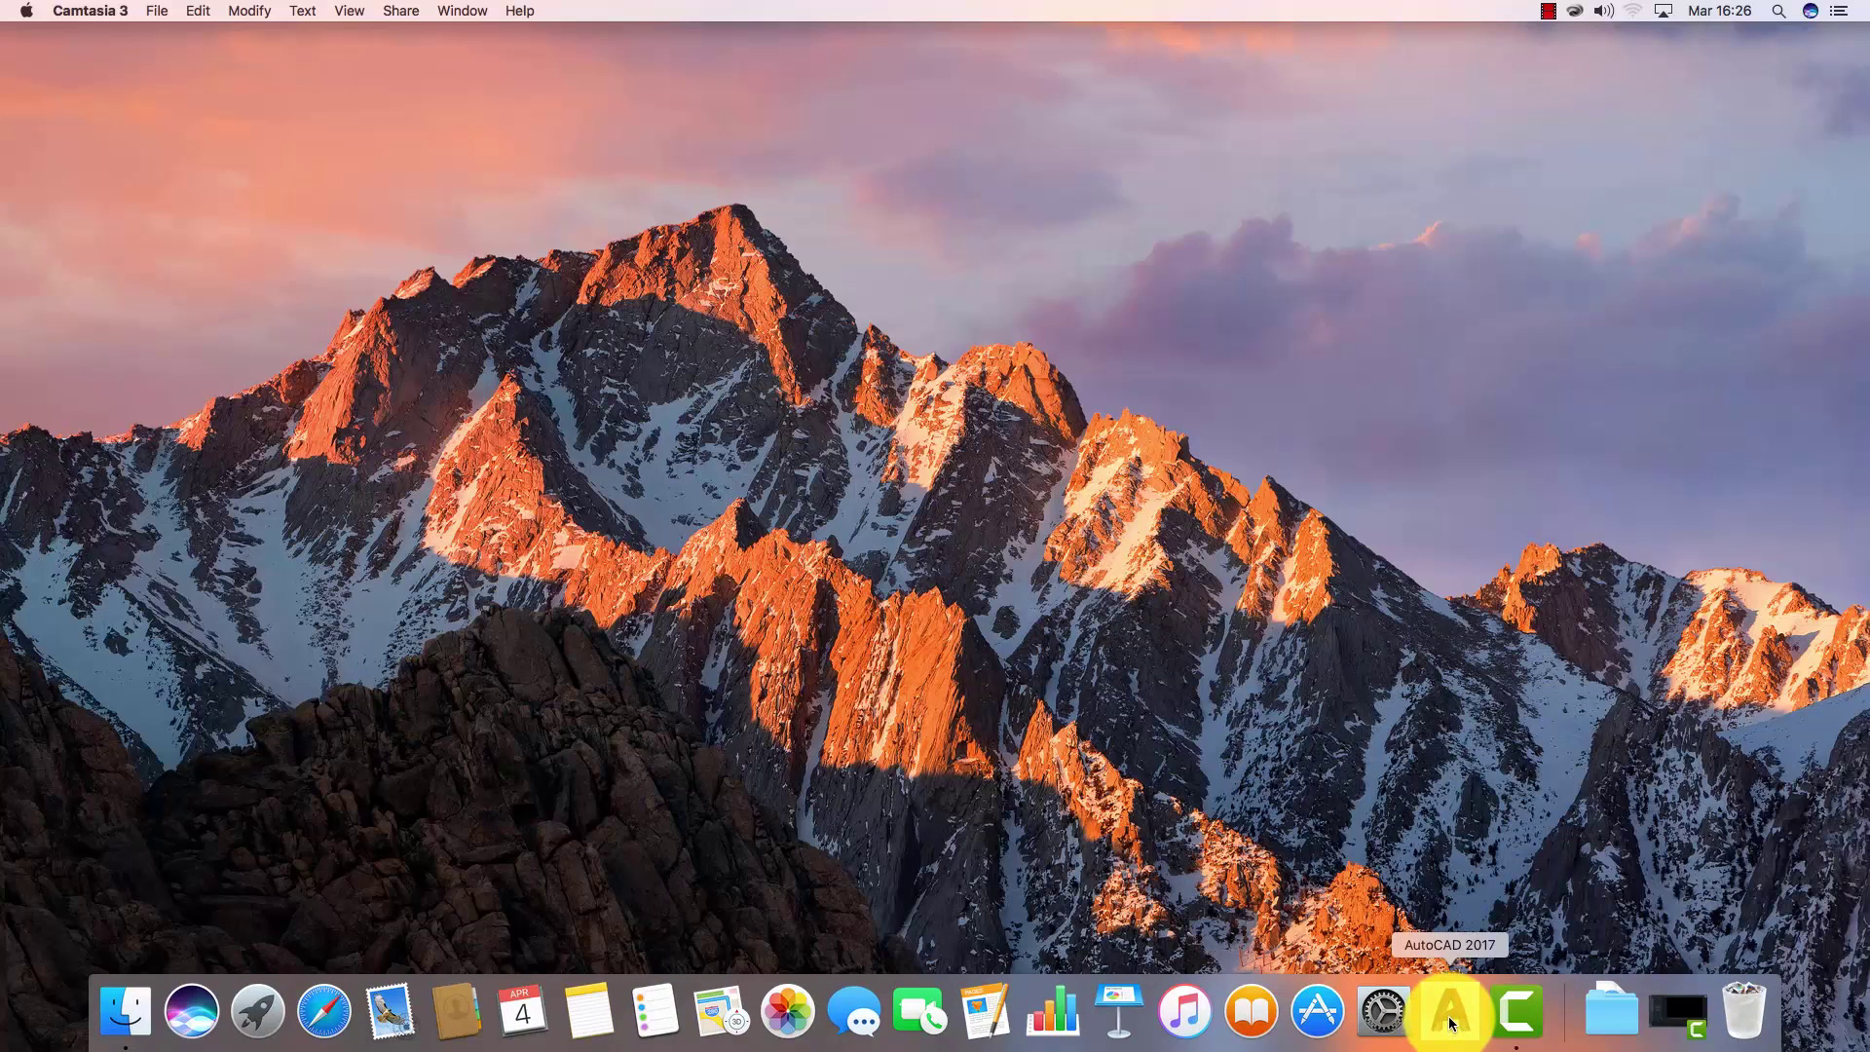
# - Launch AutoCAD 2017 and view the Learn section, which shows a server connection error
pyautogui.click(1447, 1015)
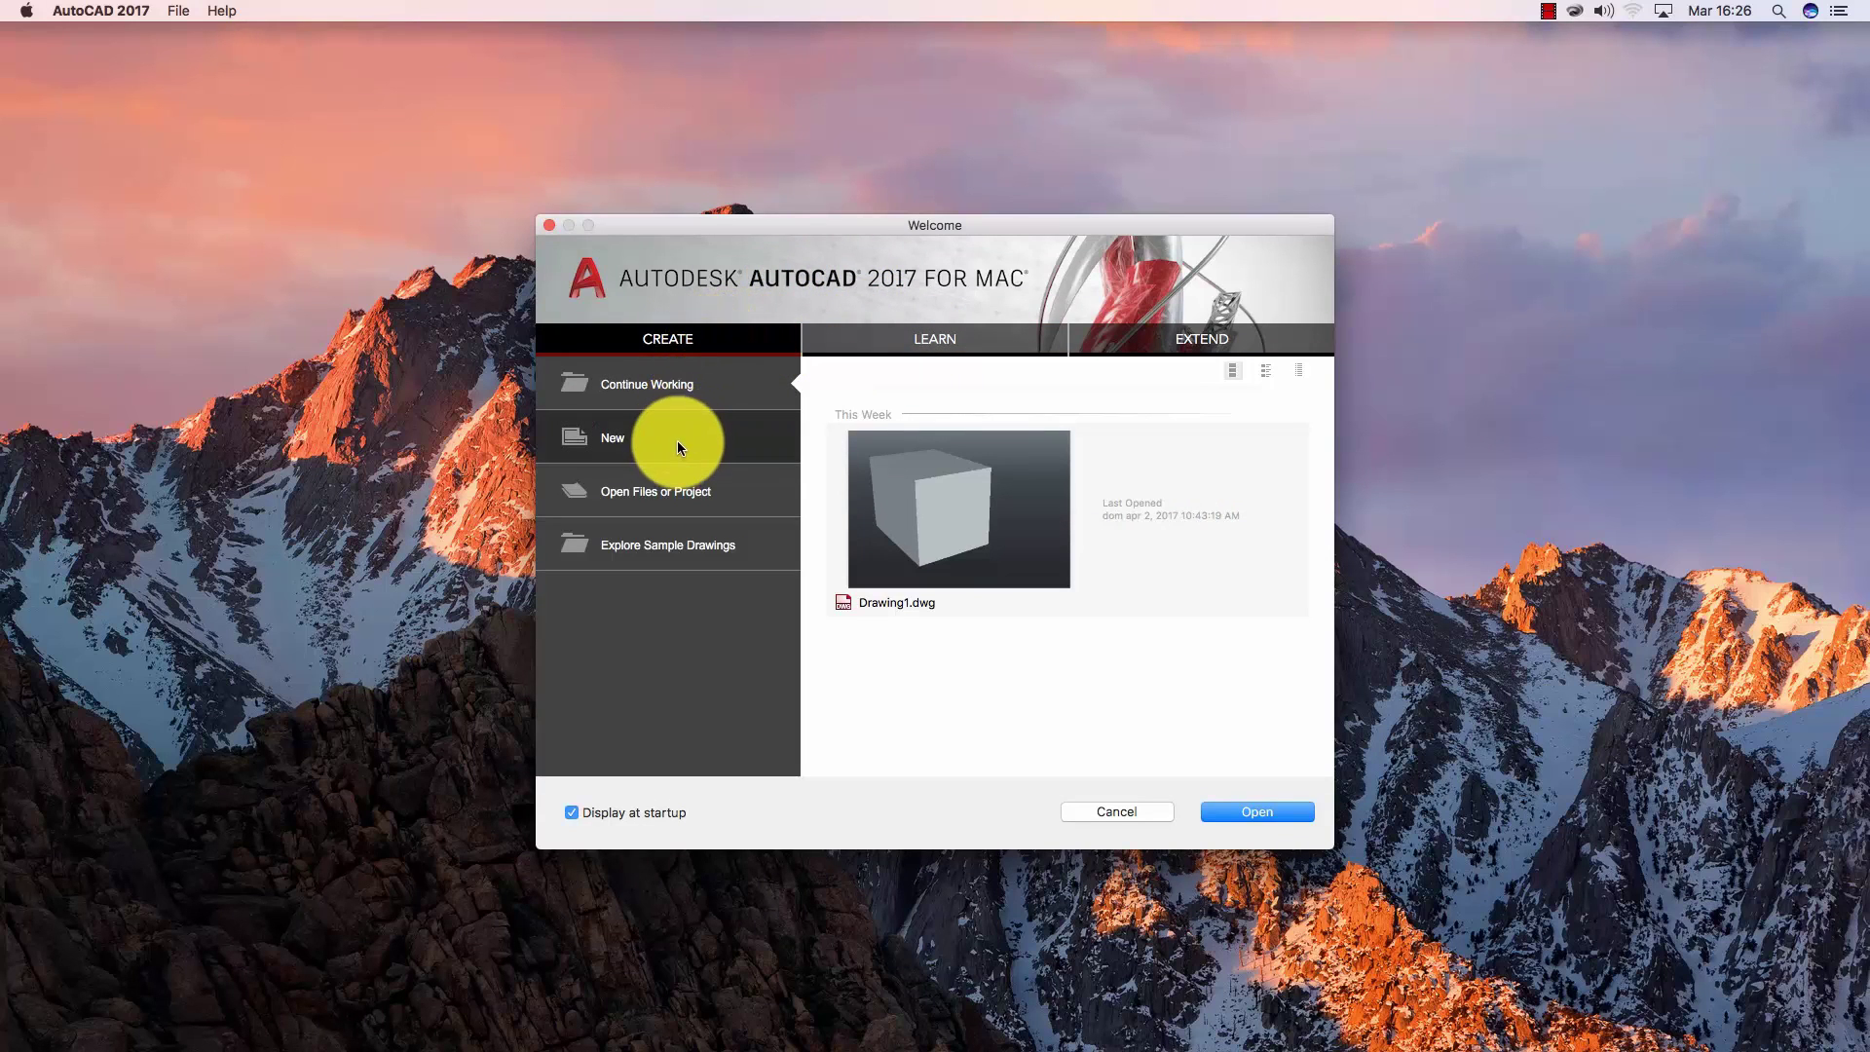
pyautogui.click(914, 343)
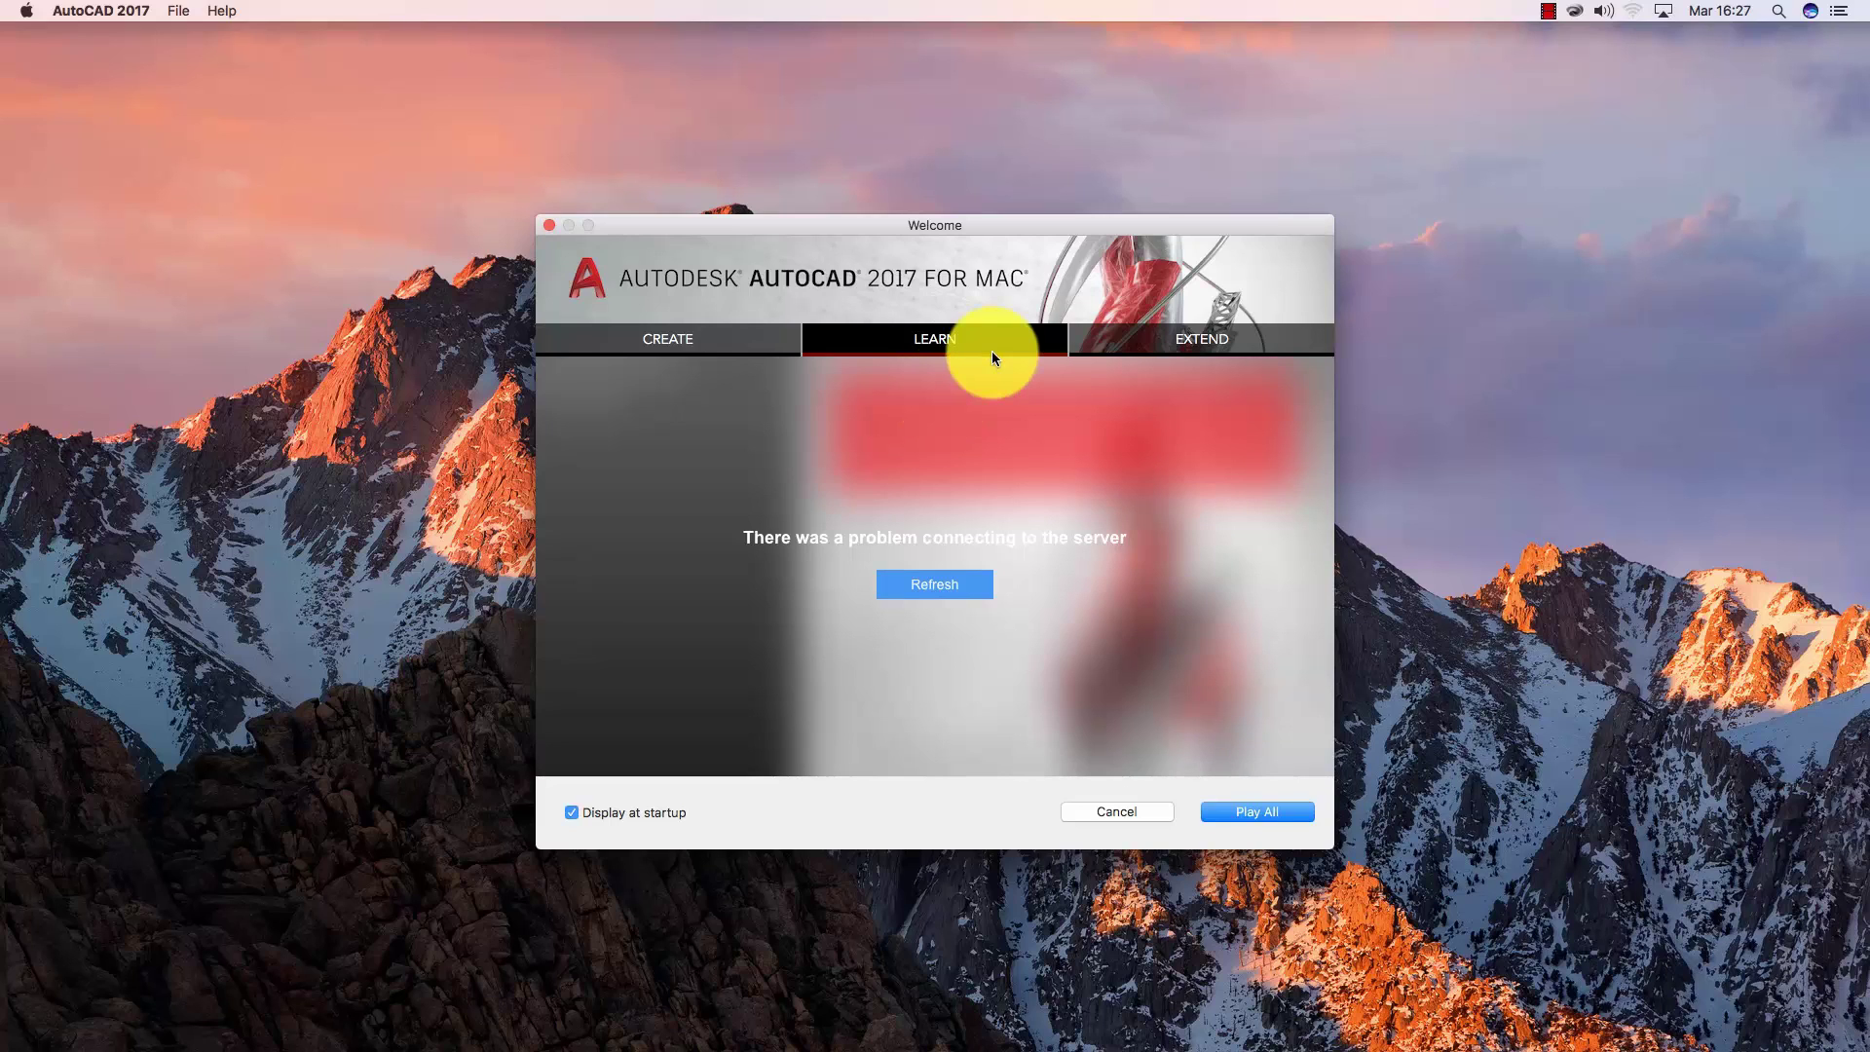
# - Browse the Extend links, then return to Create with recent Drawing1.dwg listed
pyautogui.click(1193, 339)
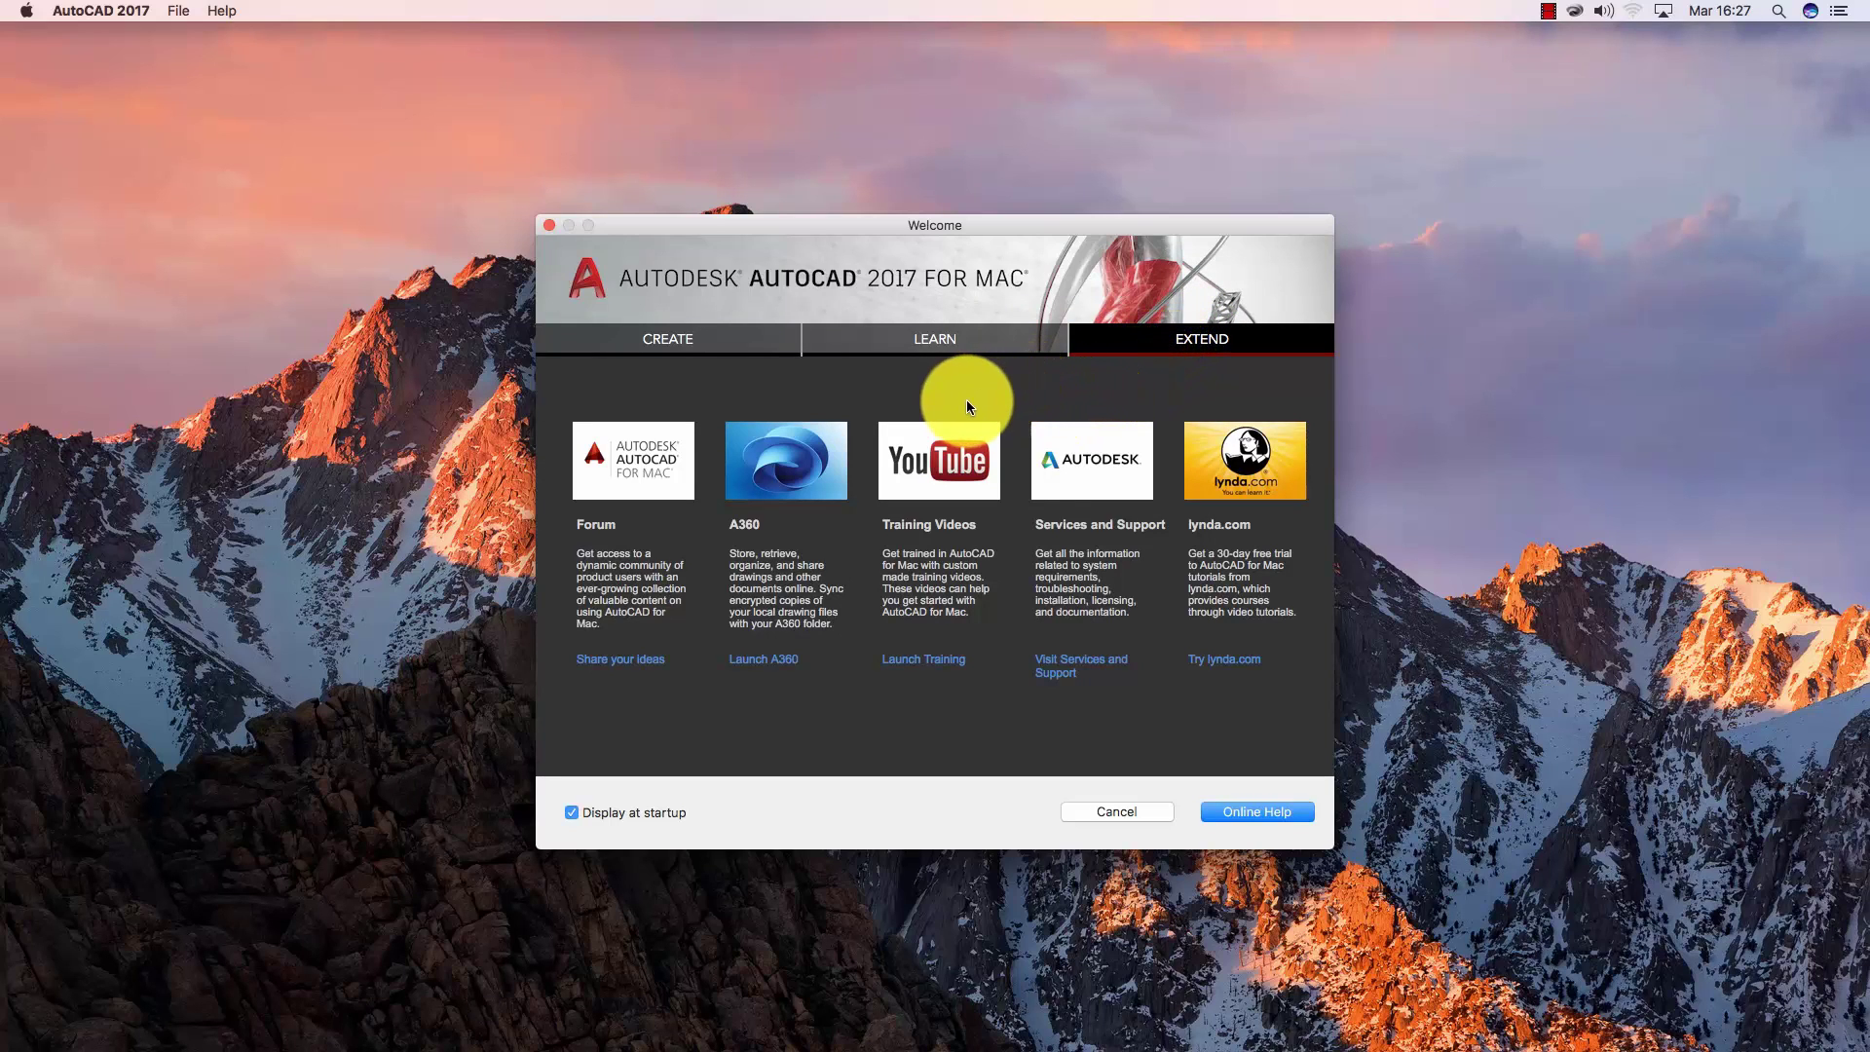
pyautogui.click(684, 346)
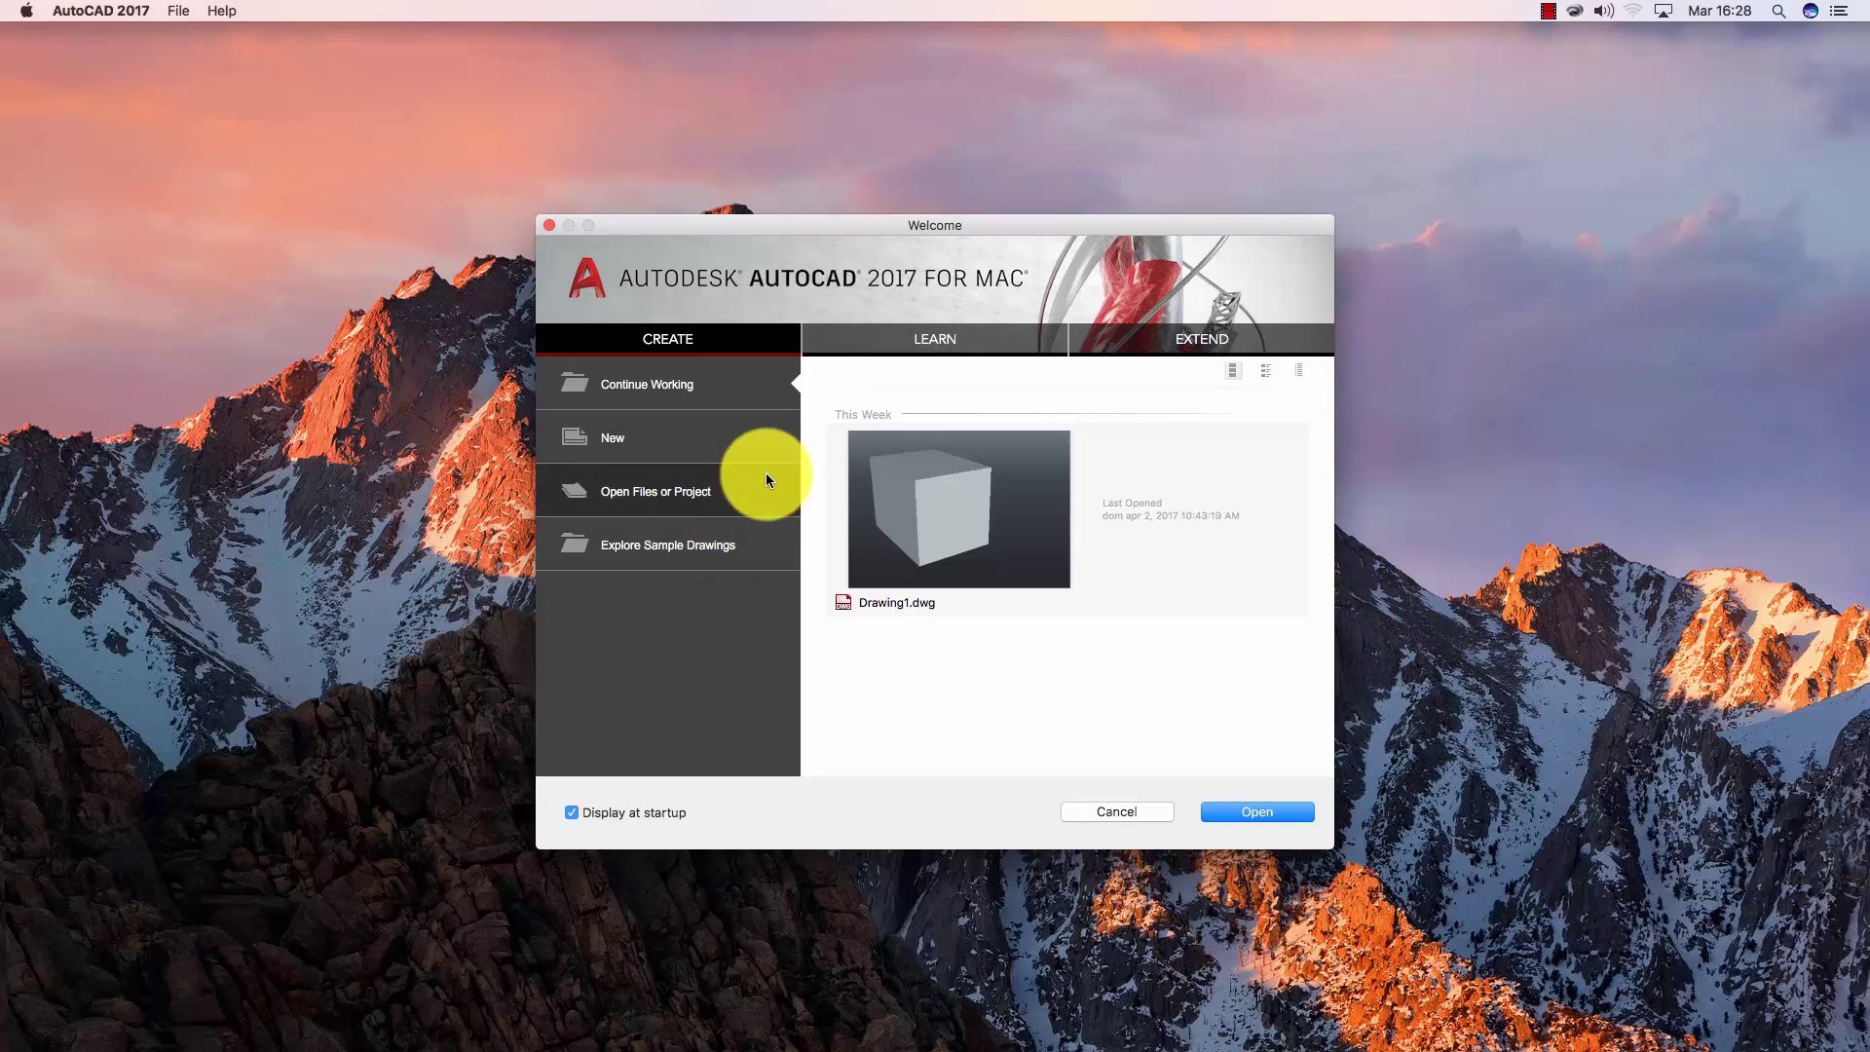
# - Select acadiso.dwt from the Welcome window's new-drawing template list
pyautogui.click(698, 435)
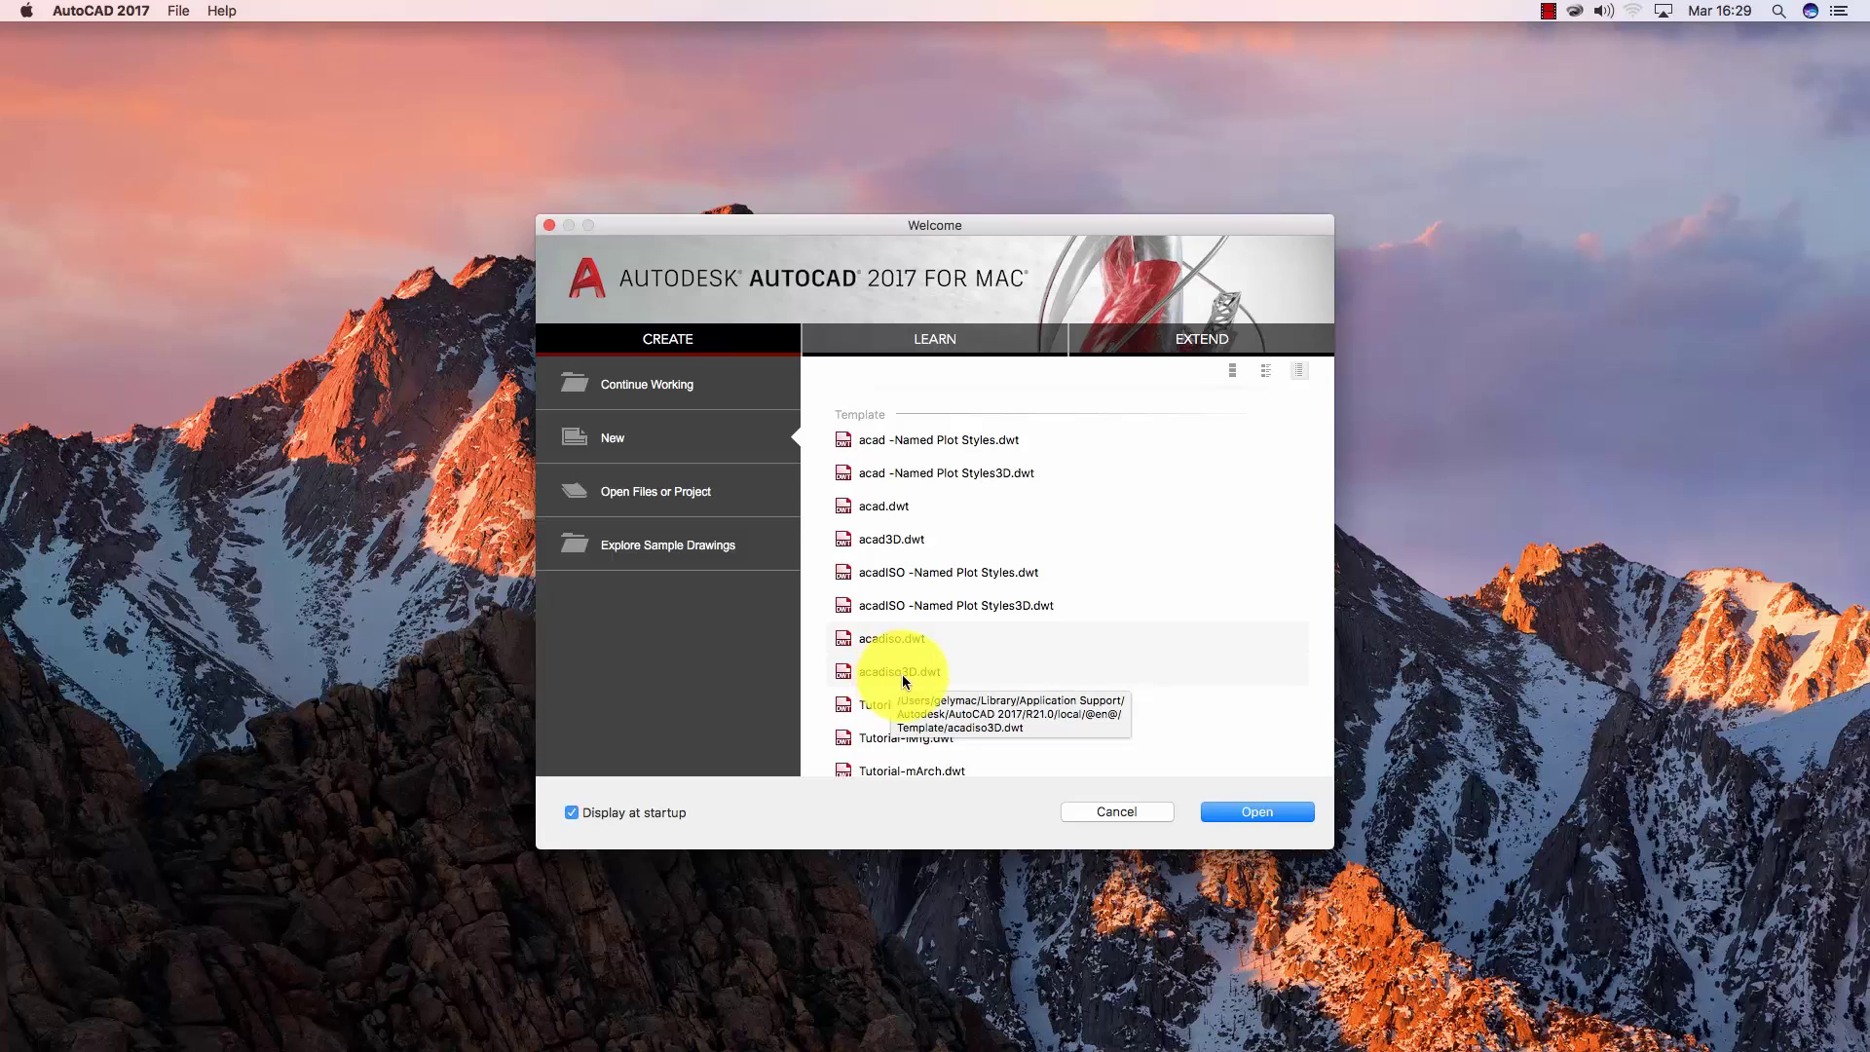
pyautogui.click(922, 640)
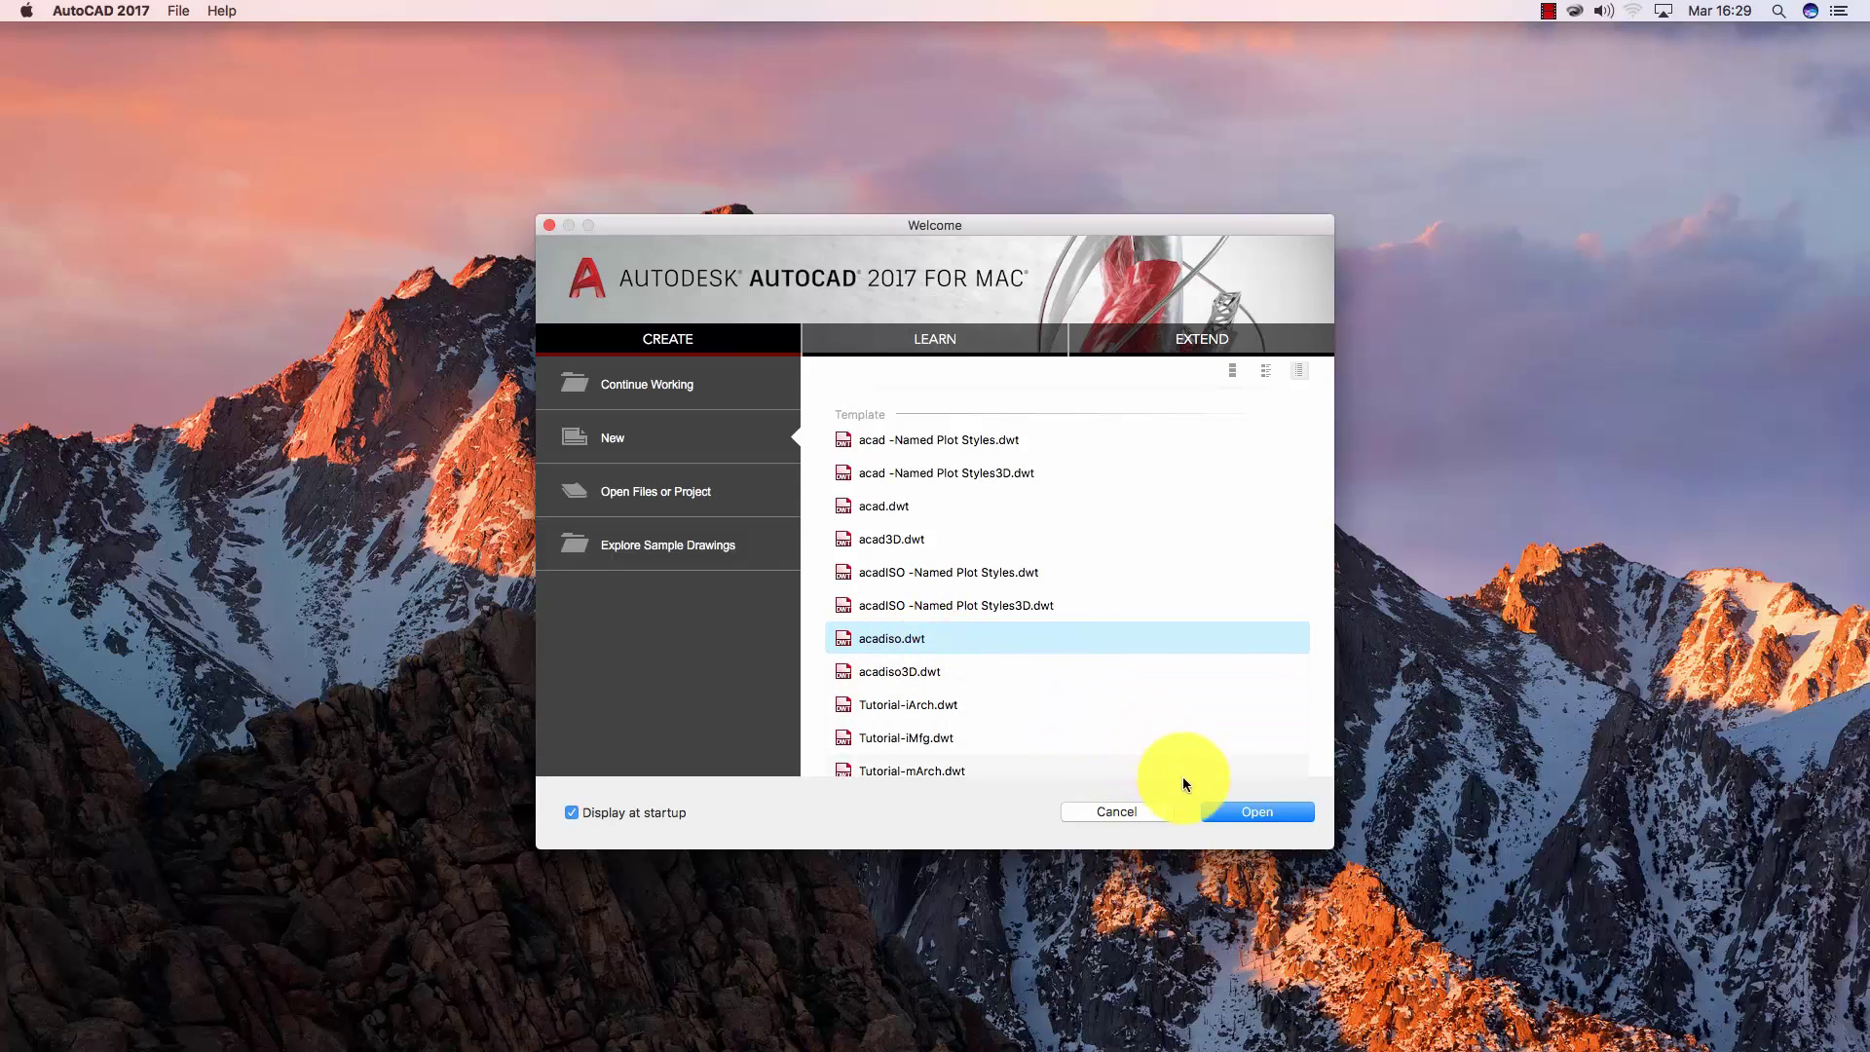
# - Open a blank Drawing1.dwg based on the acadiso.dwt template
pyautogui.click(1264, 813)
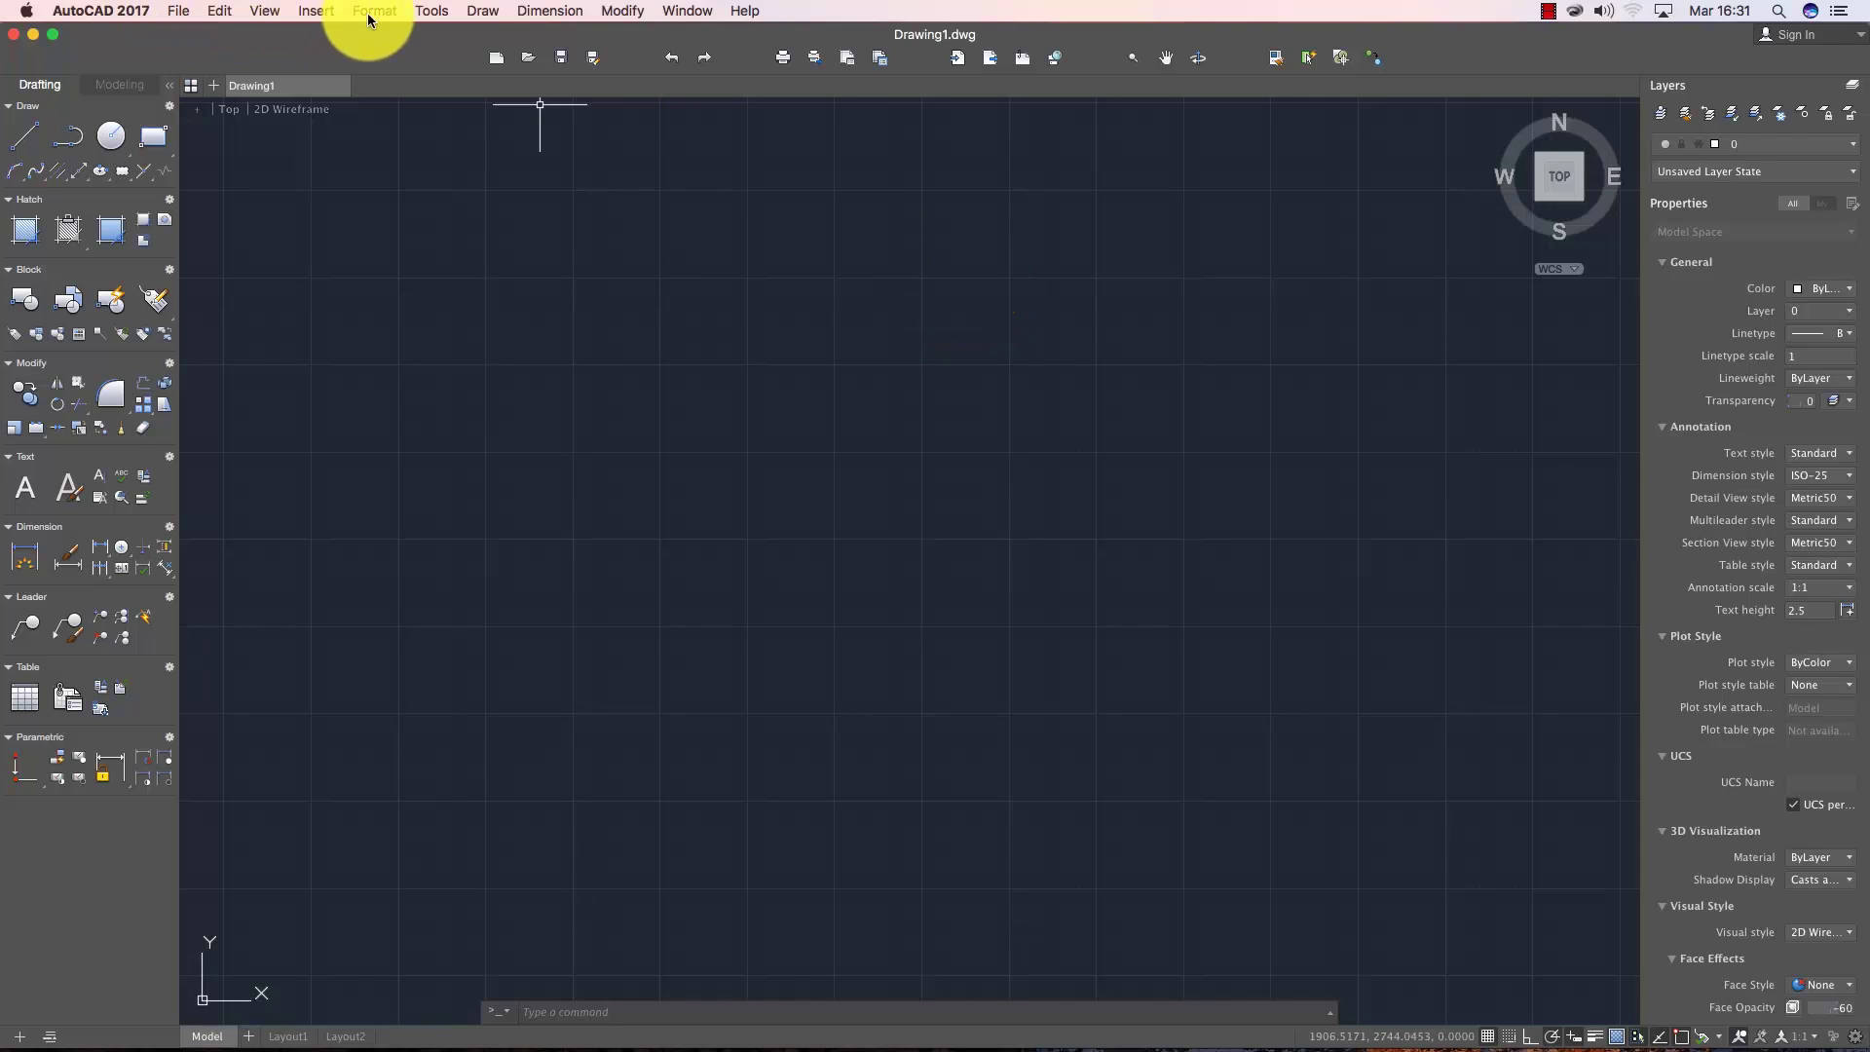
# - Browse the File, Dimension and Modify menus, then show the Window menu's palette list
pyautogui.click(175, 13)
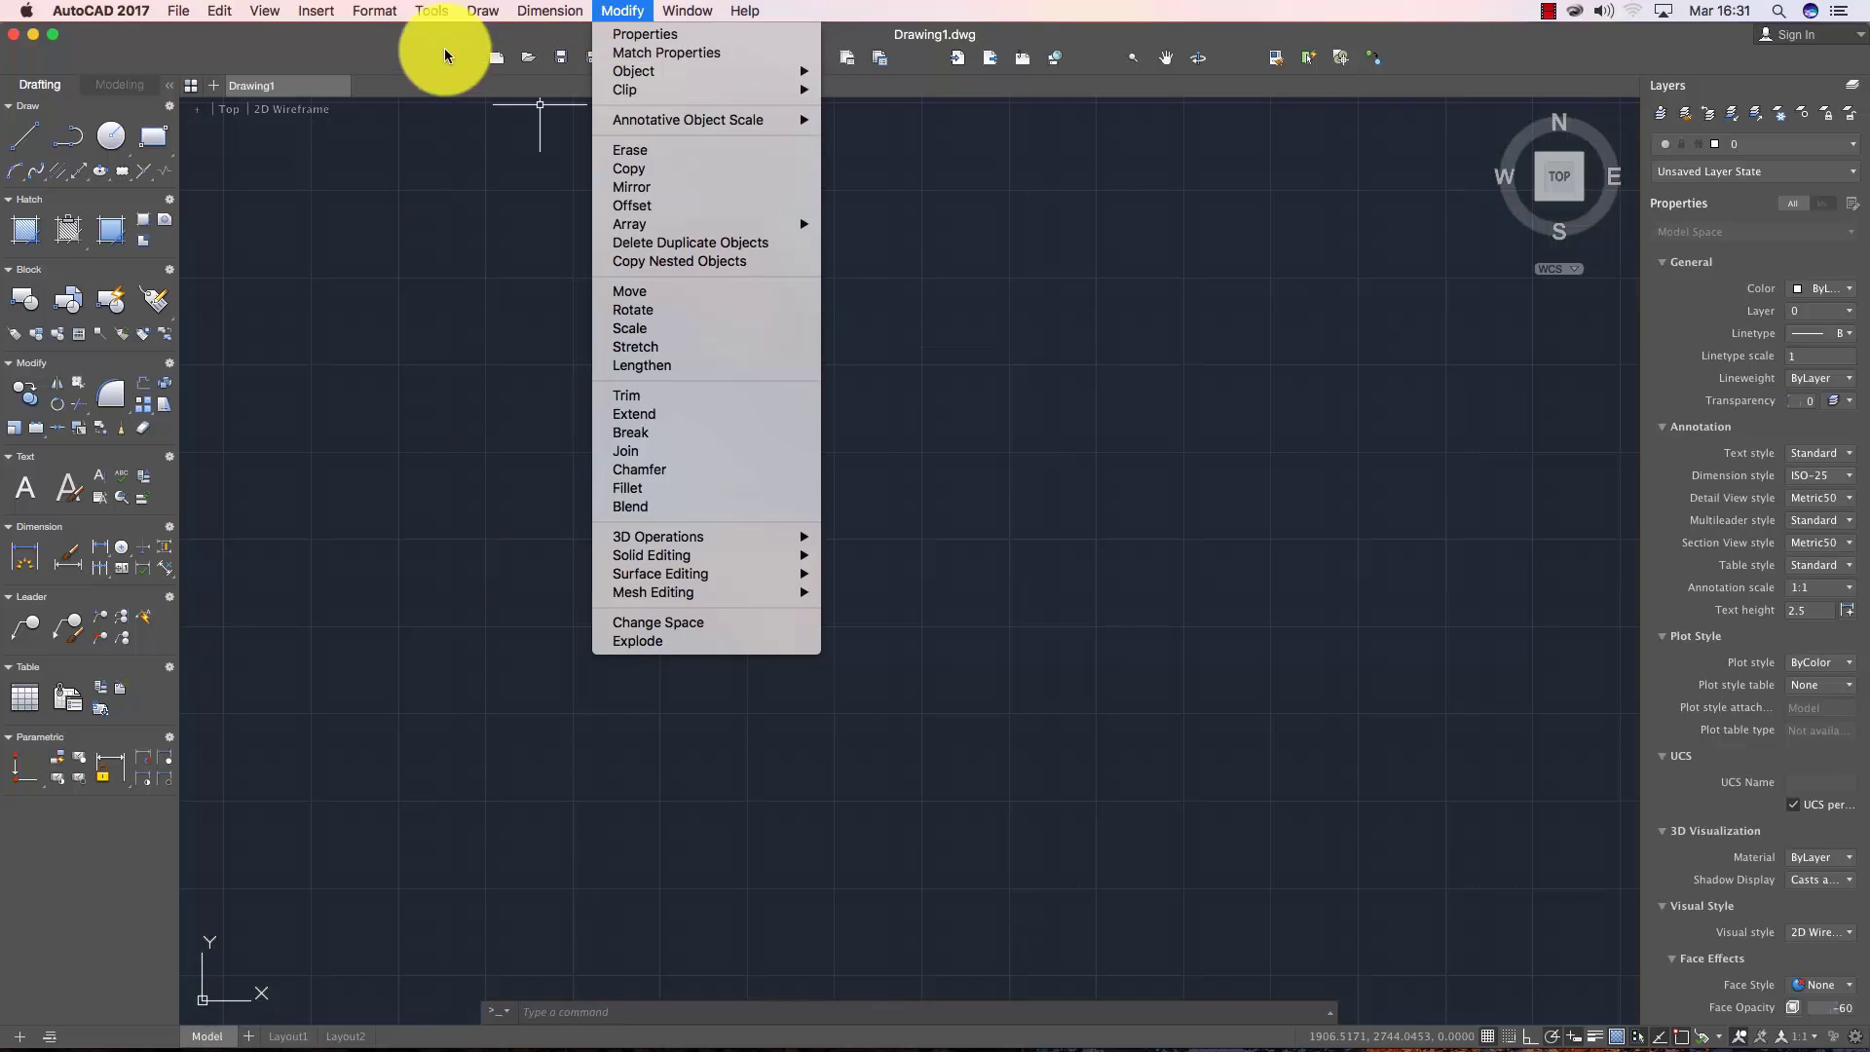
pyautogui.moveTo(549, 9)
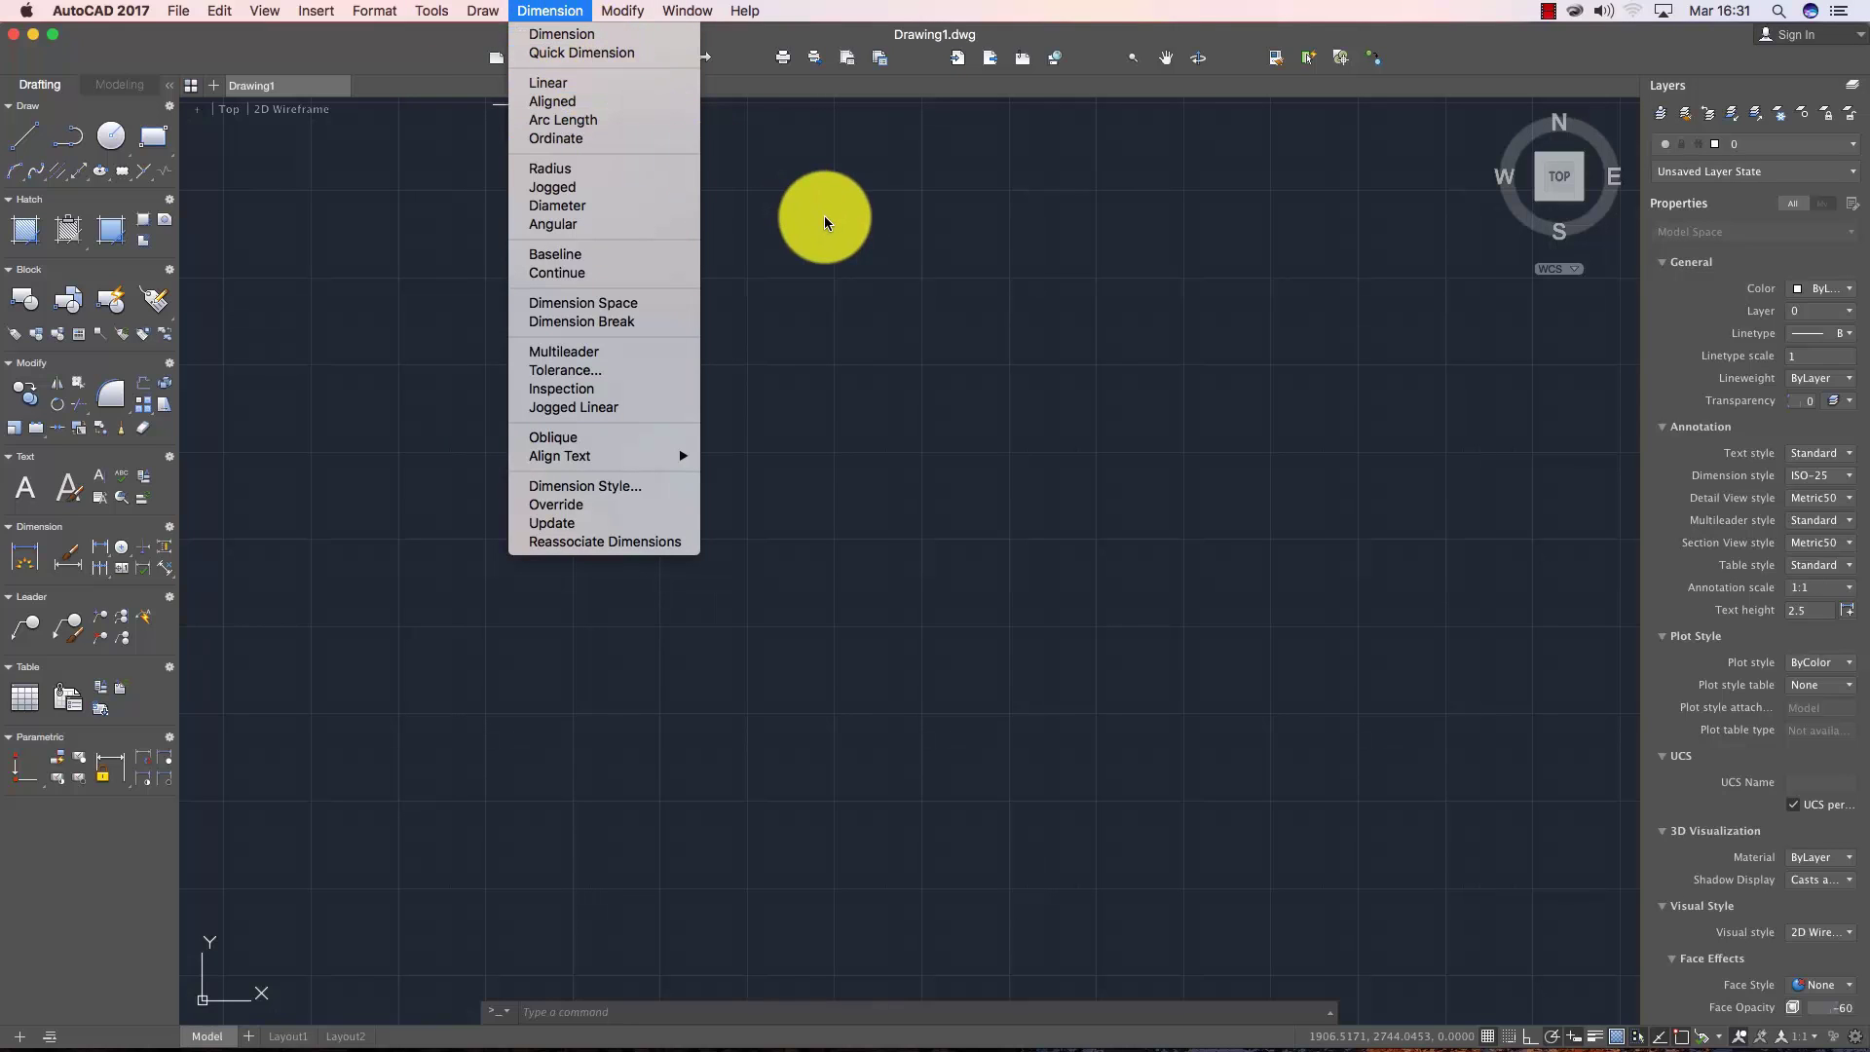
pyautogui.click(769, 15)
pyautogui.click(745, 11)
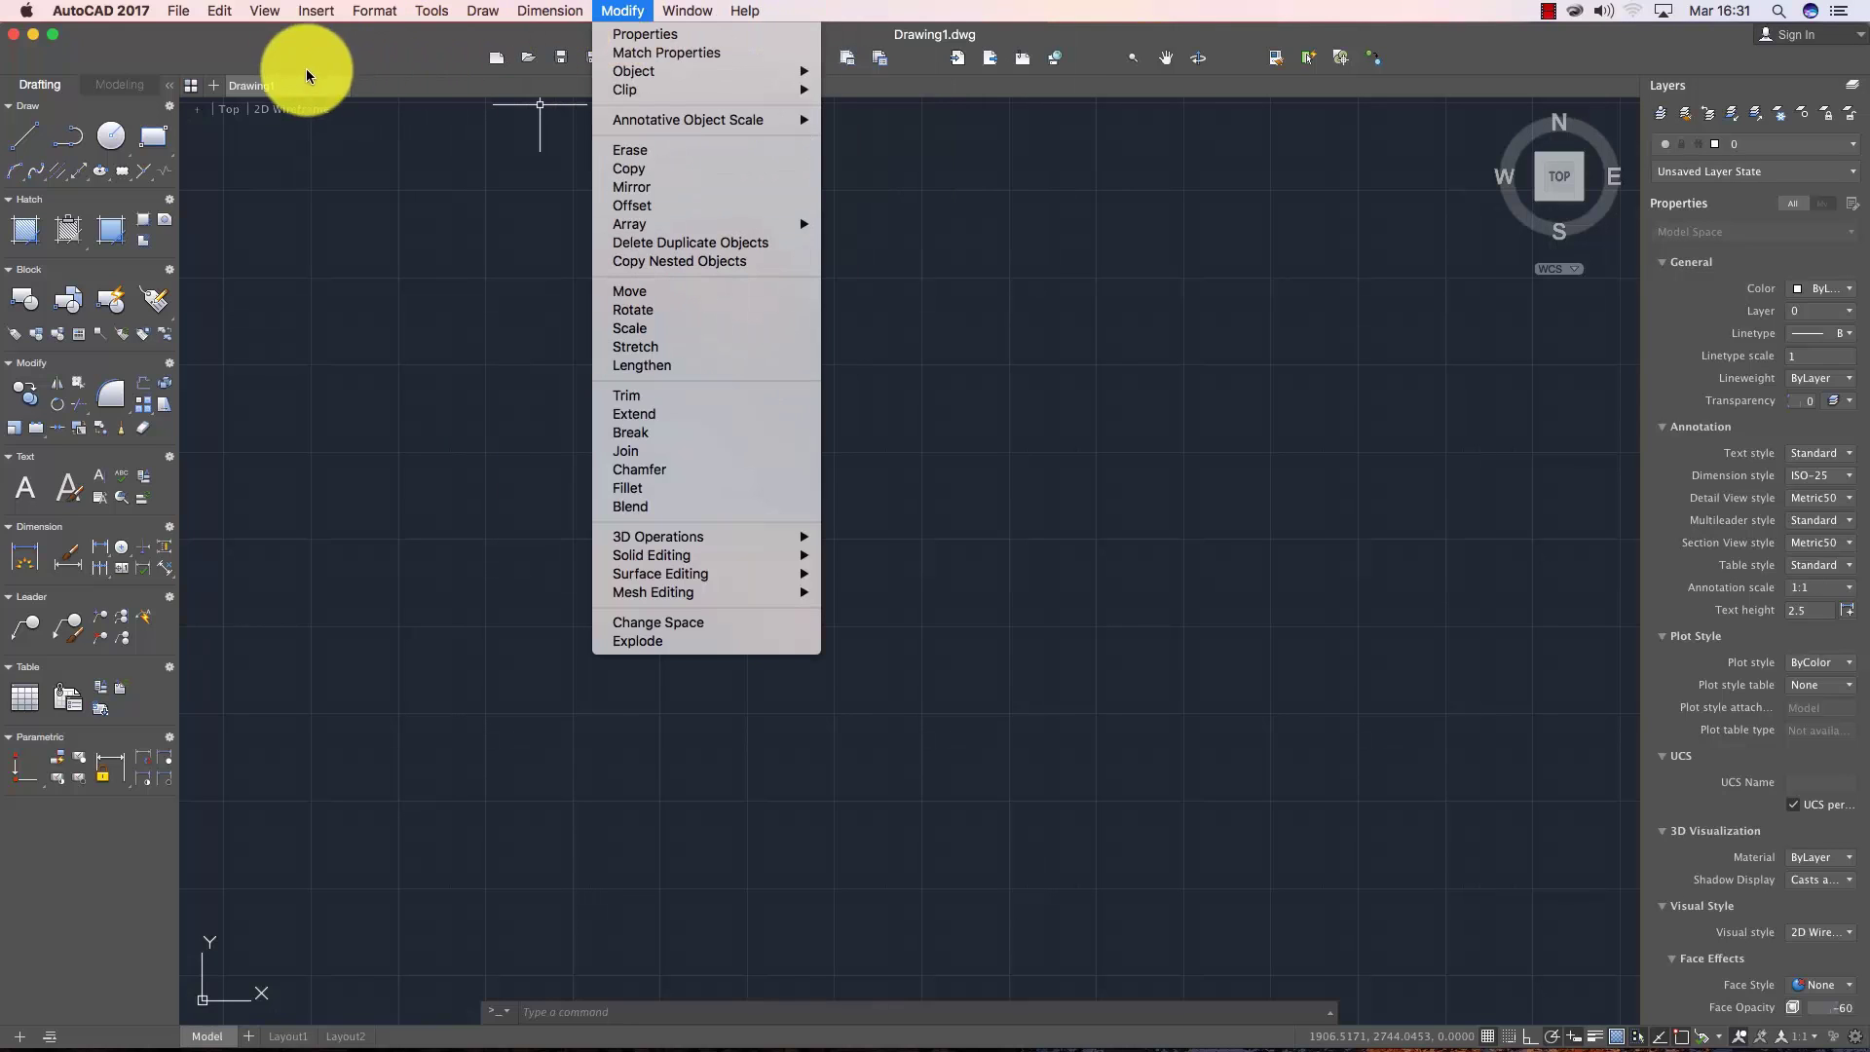
pyautogui.click(622, 11)
pyautogui.click(688, 11)
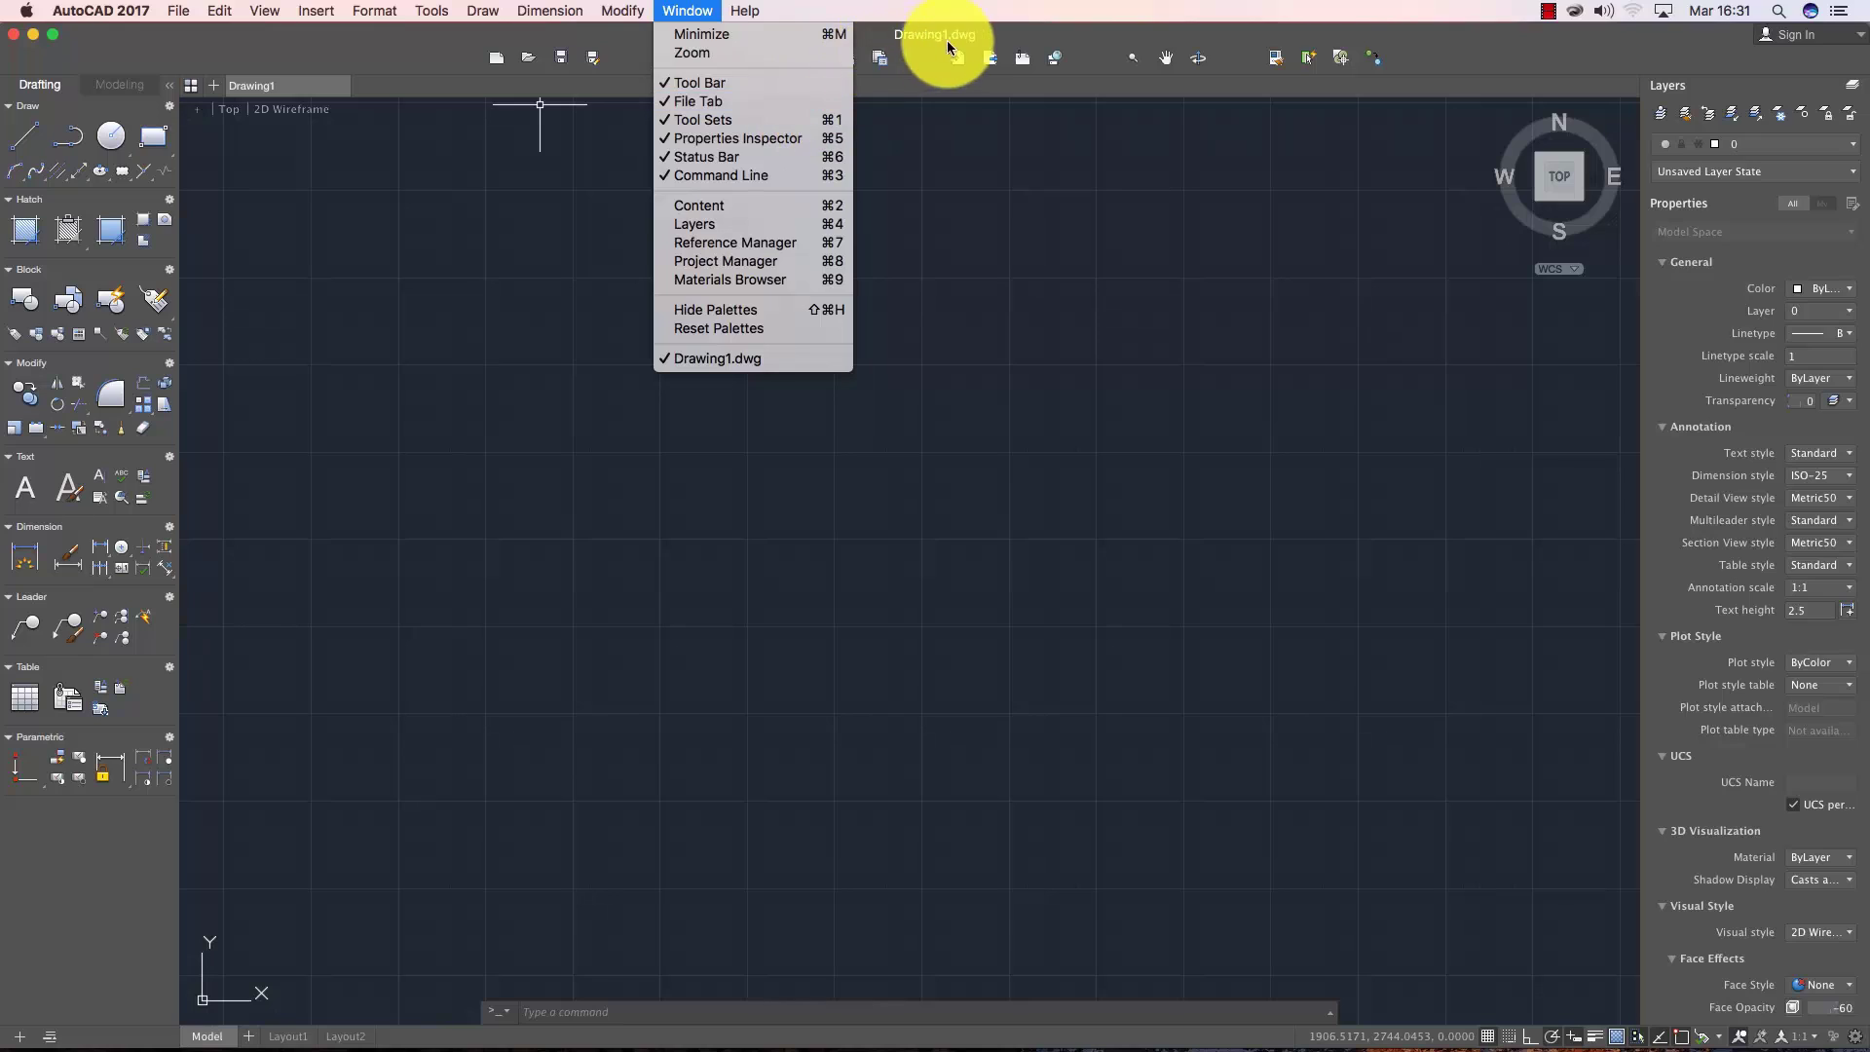
# - Toggle the Tool Bar off and back on from the Window menu
pyautogui.click(721, 86)
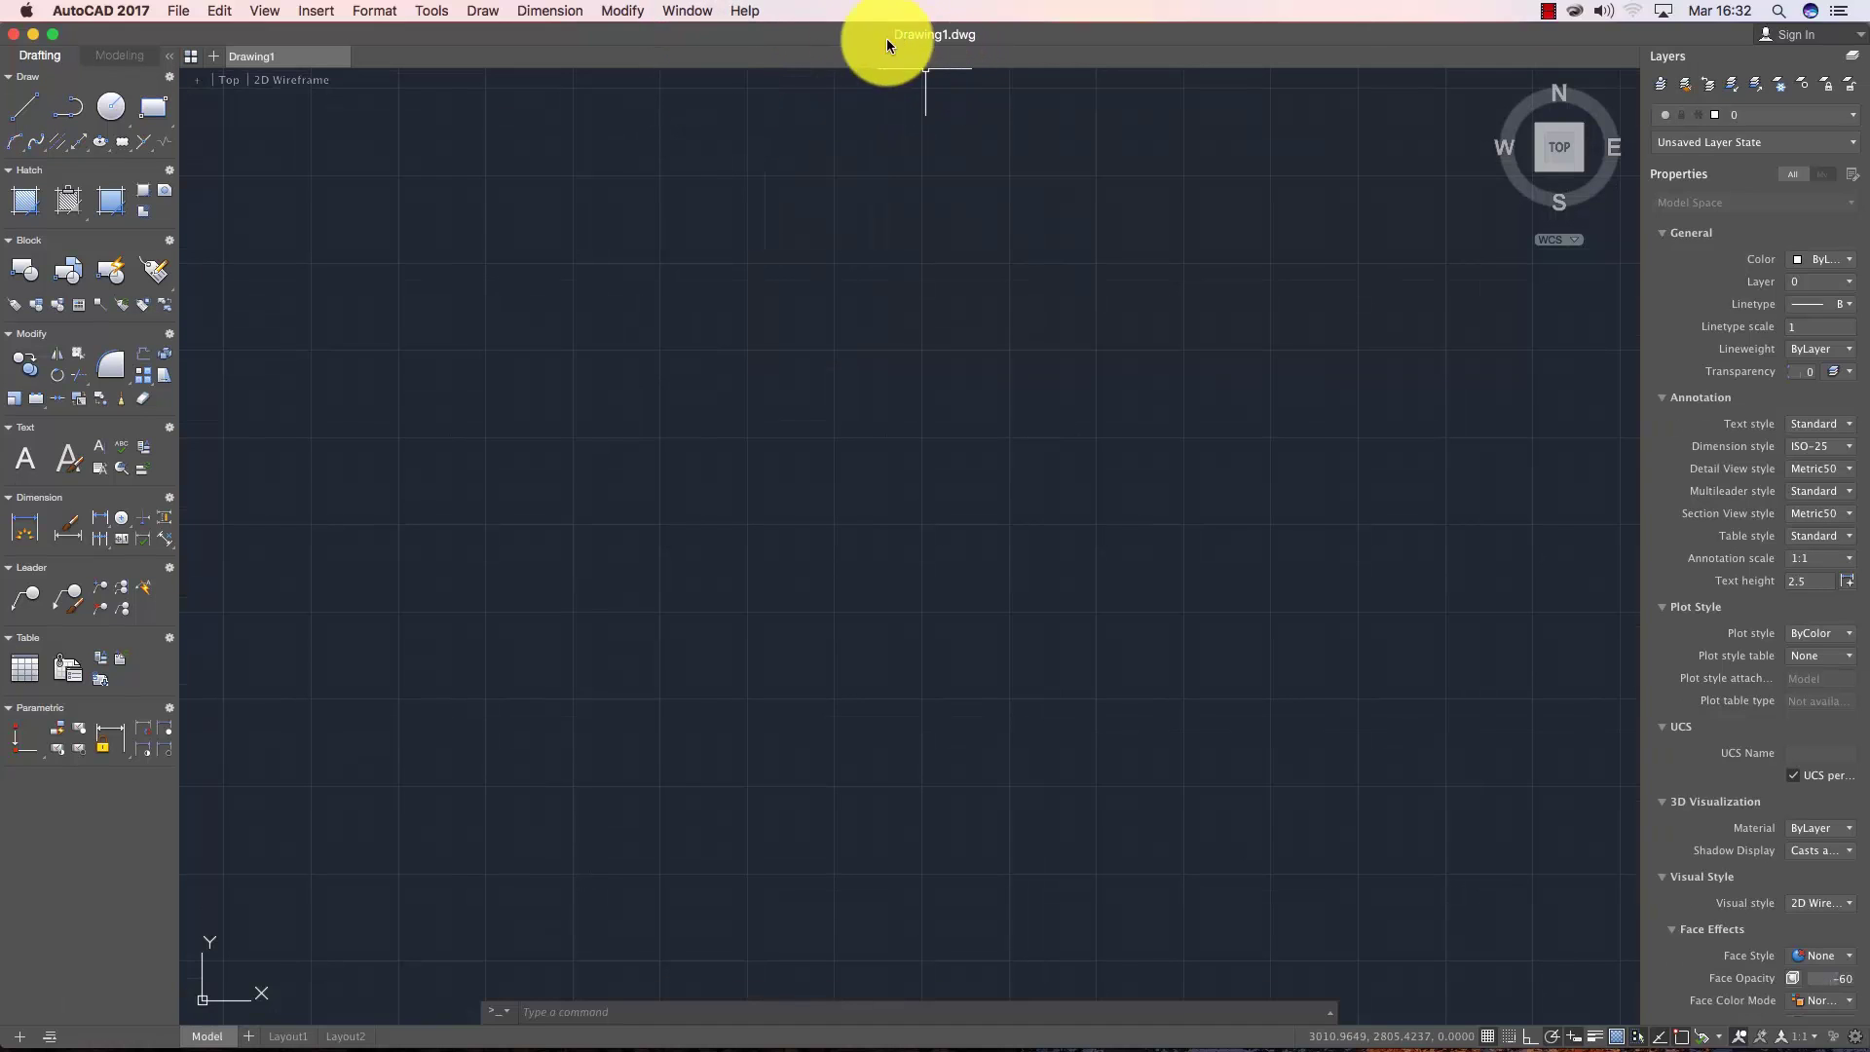
pyautogui.click(698, 16)
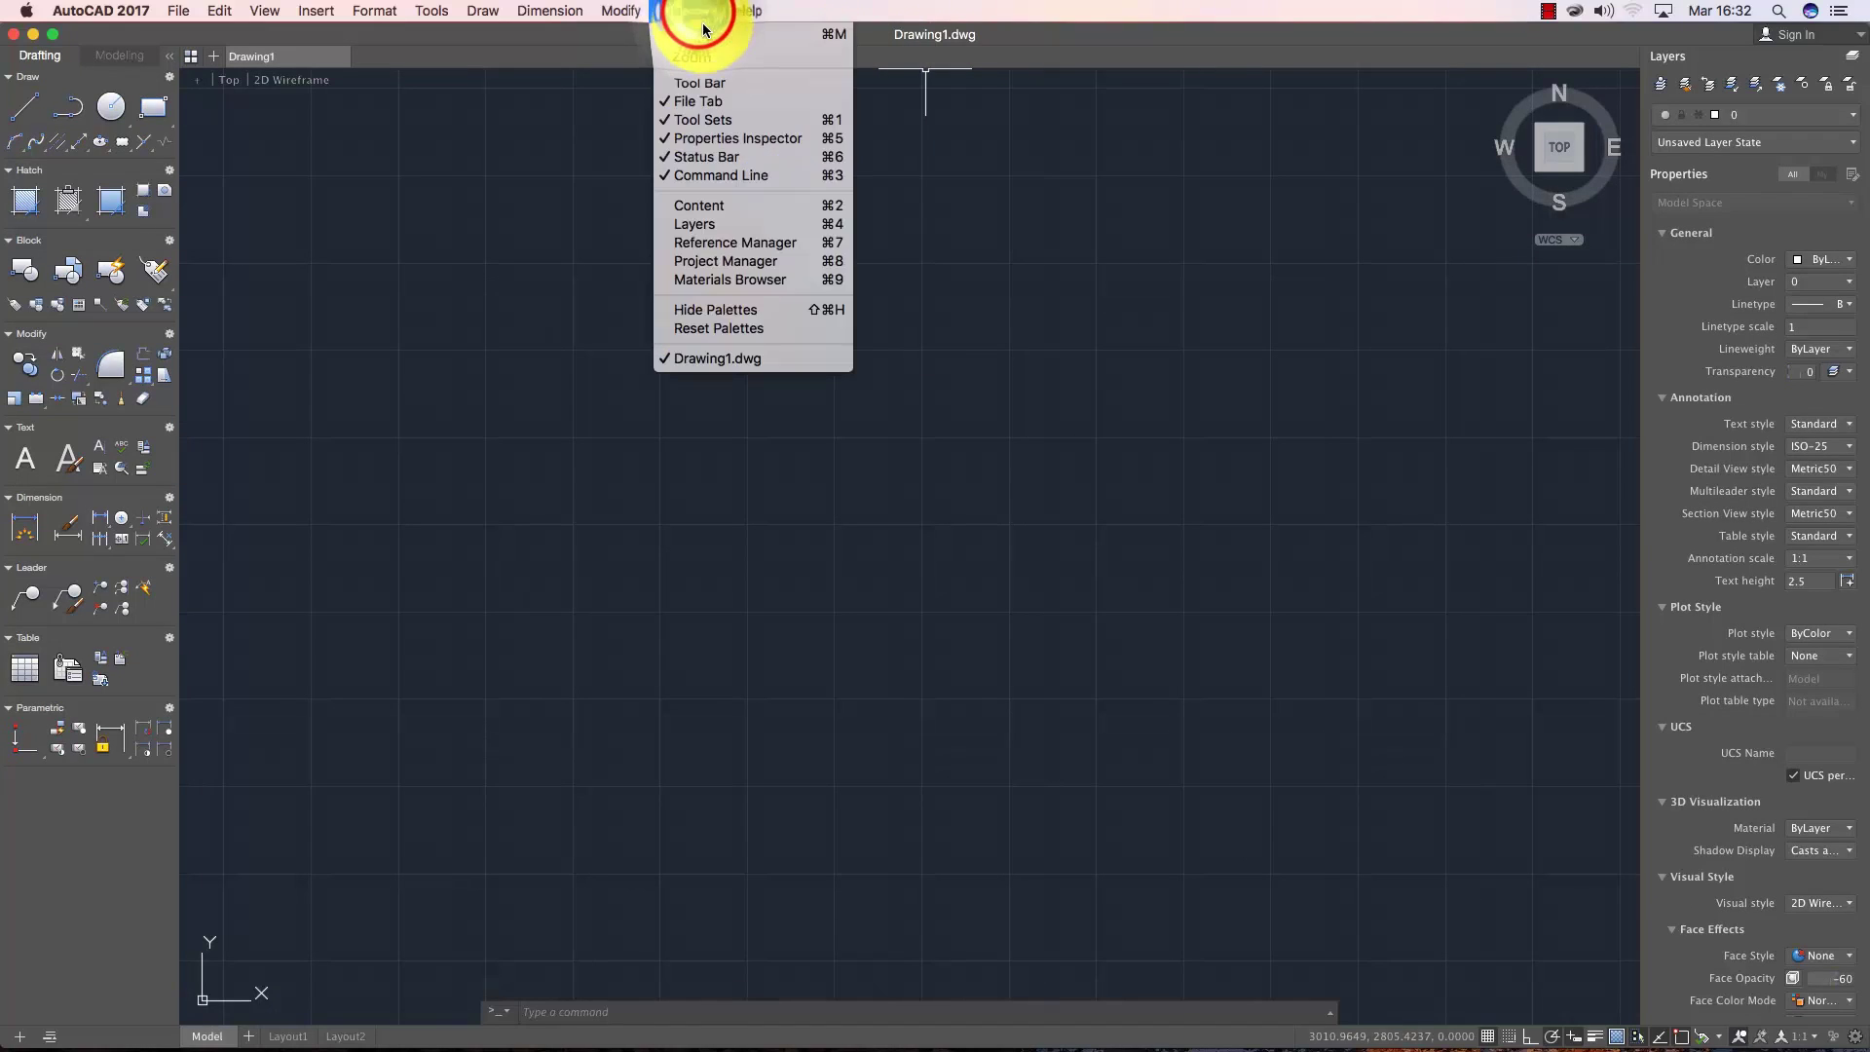
pyautogui.click(707, 79)
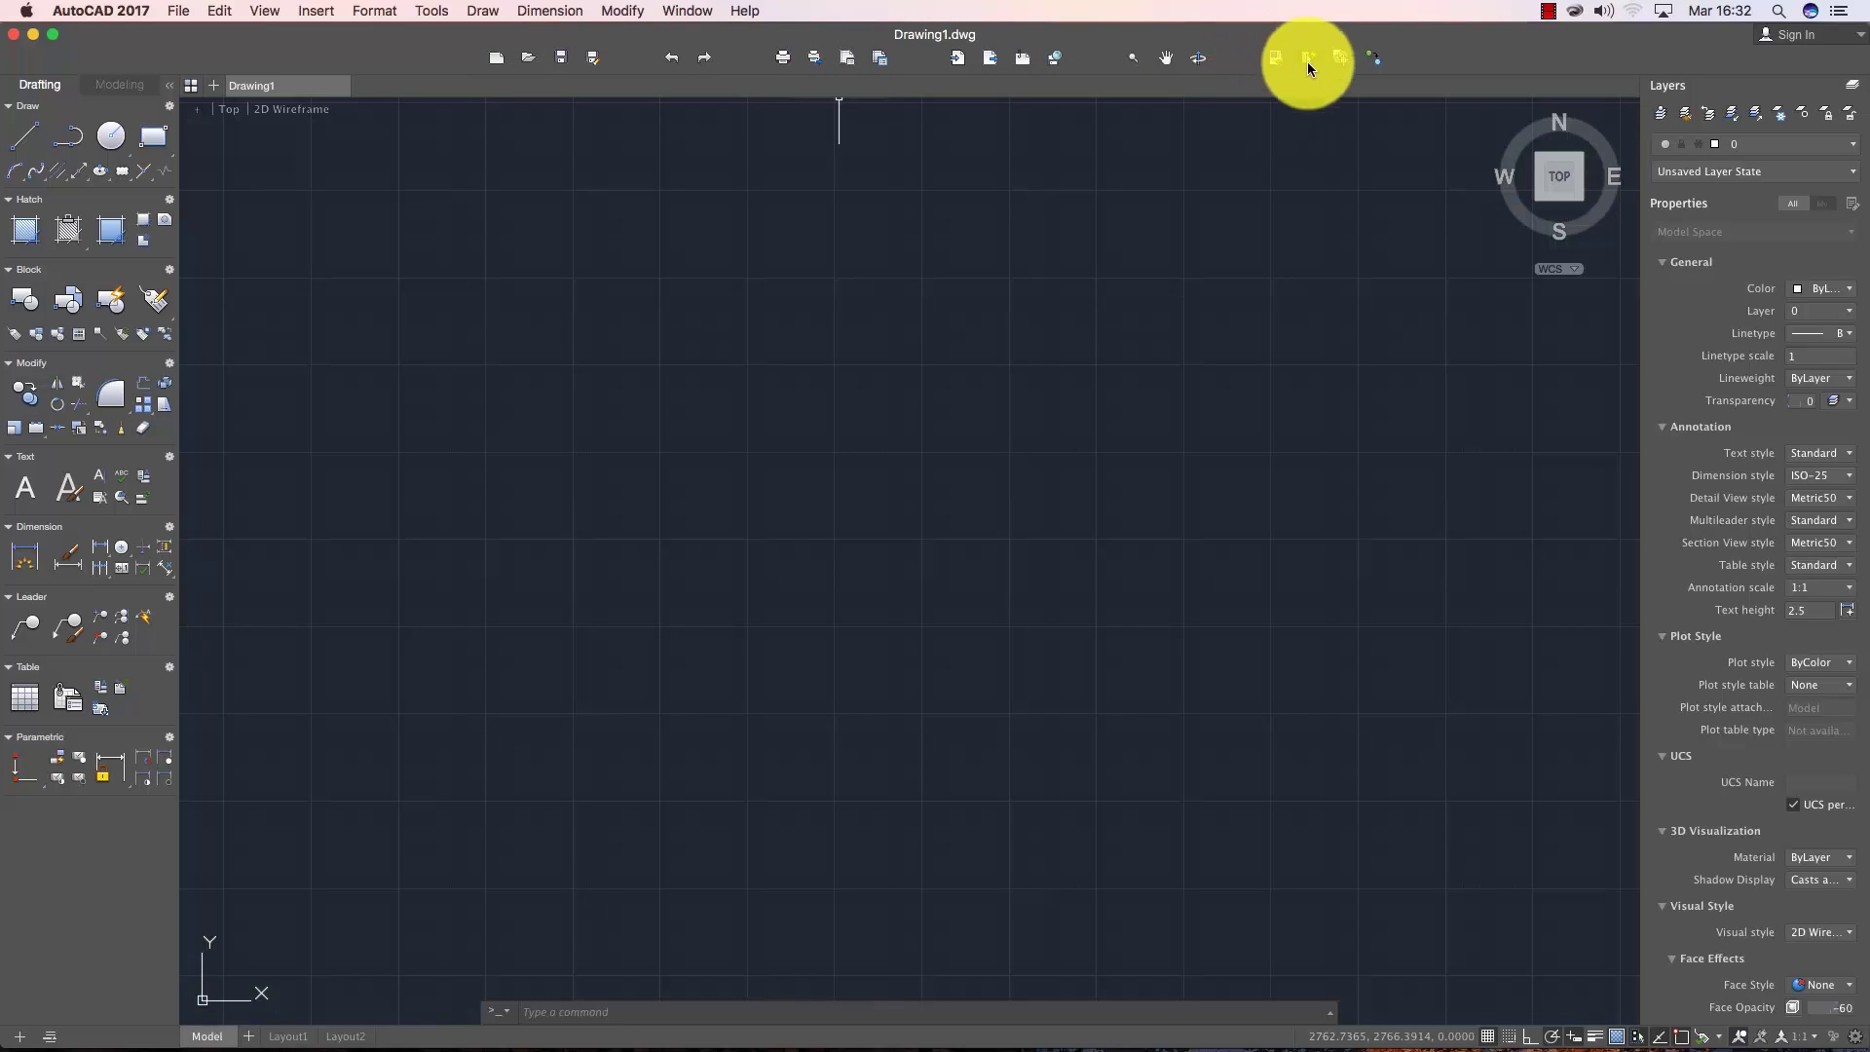
pyautogui.rightClick(1420, 54)
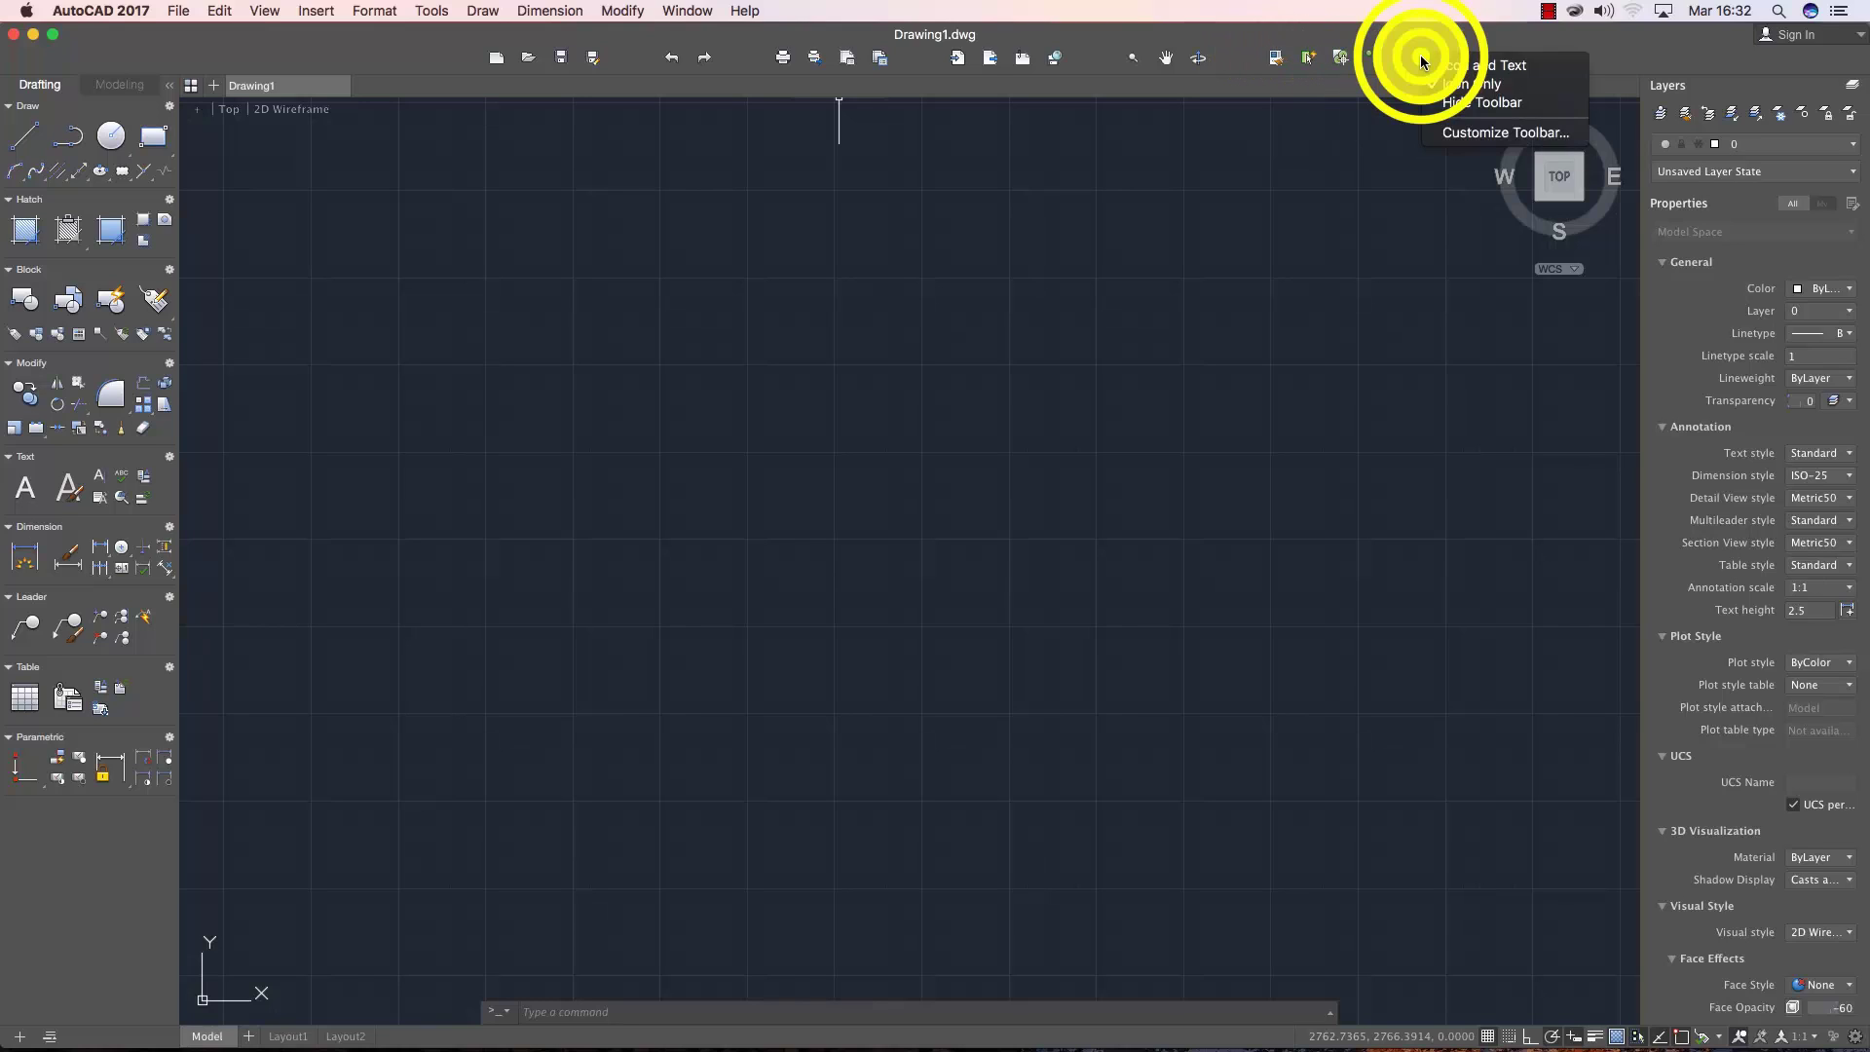
pyautogui.click(1467, 131)
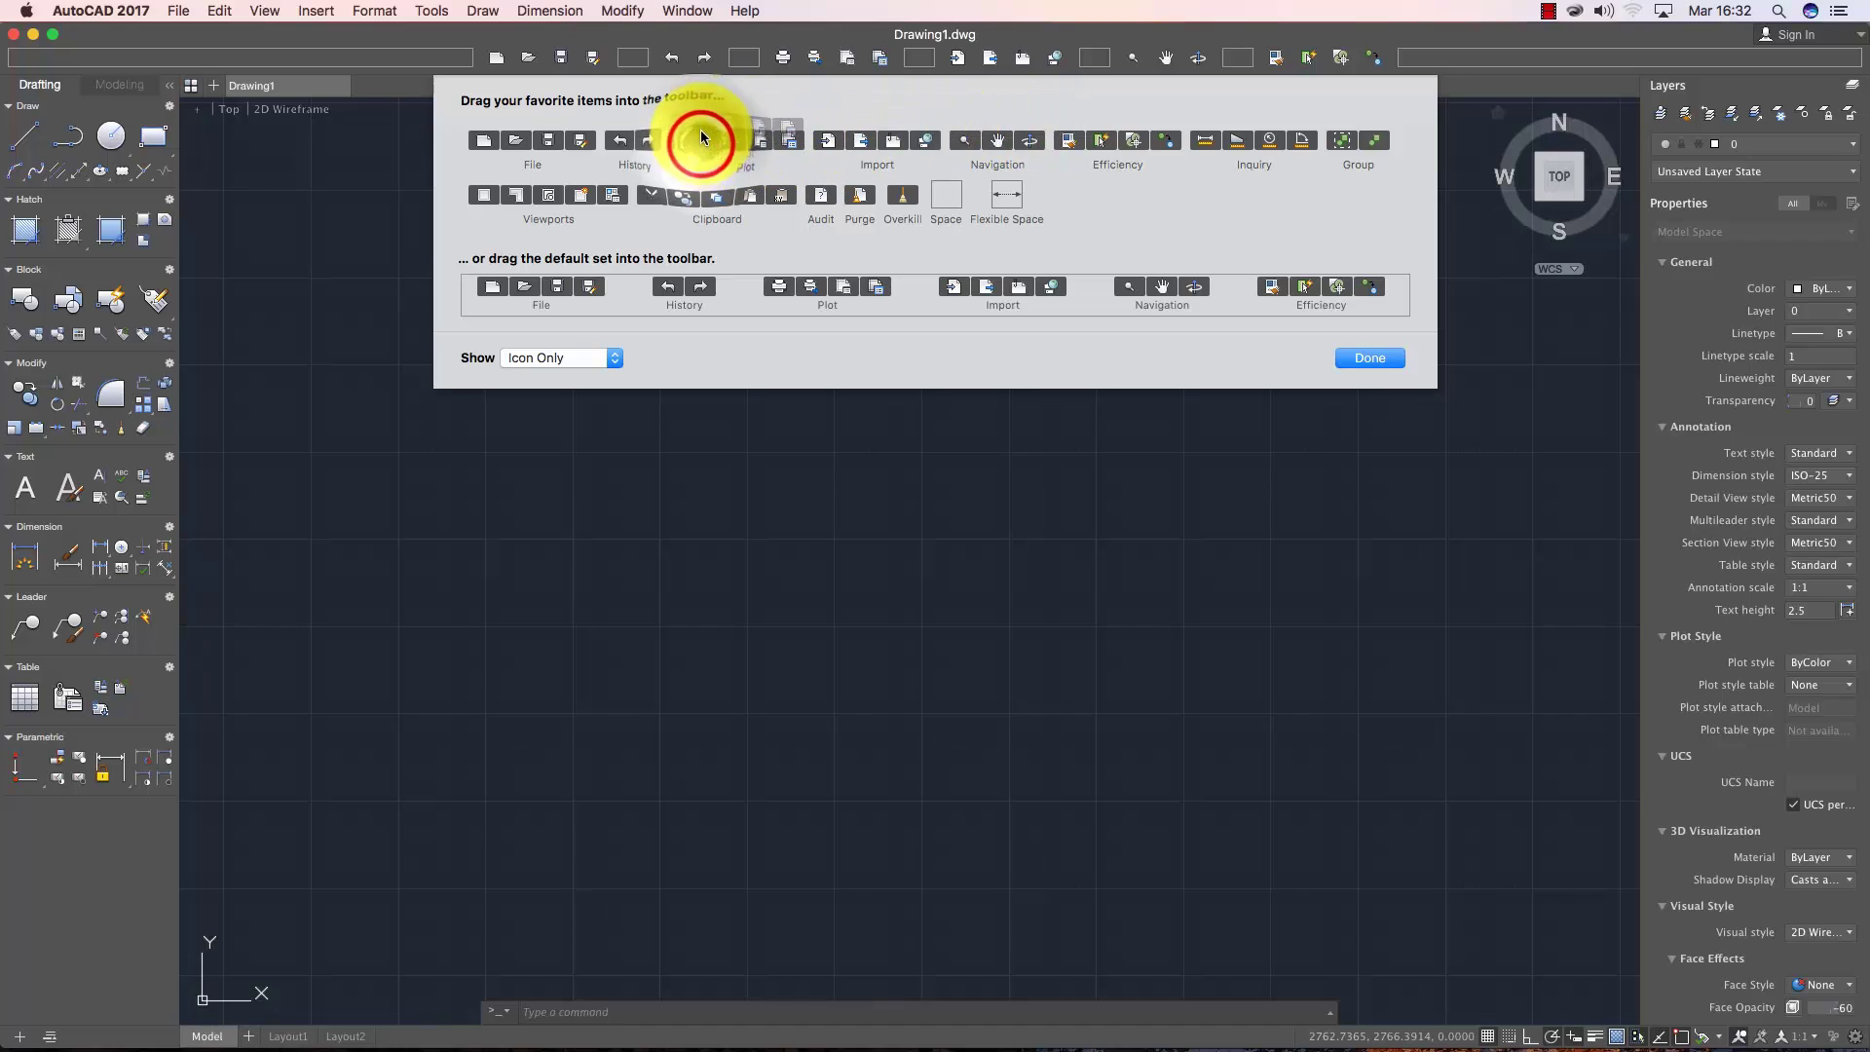
pyautogui.moveTo(819, 153); pyautogui.dragTo(829, 143)
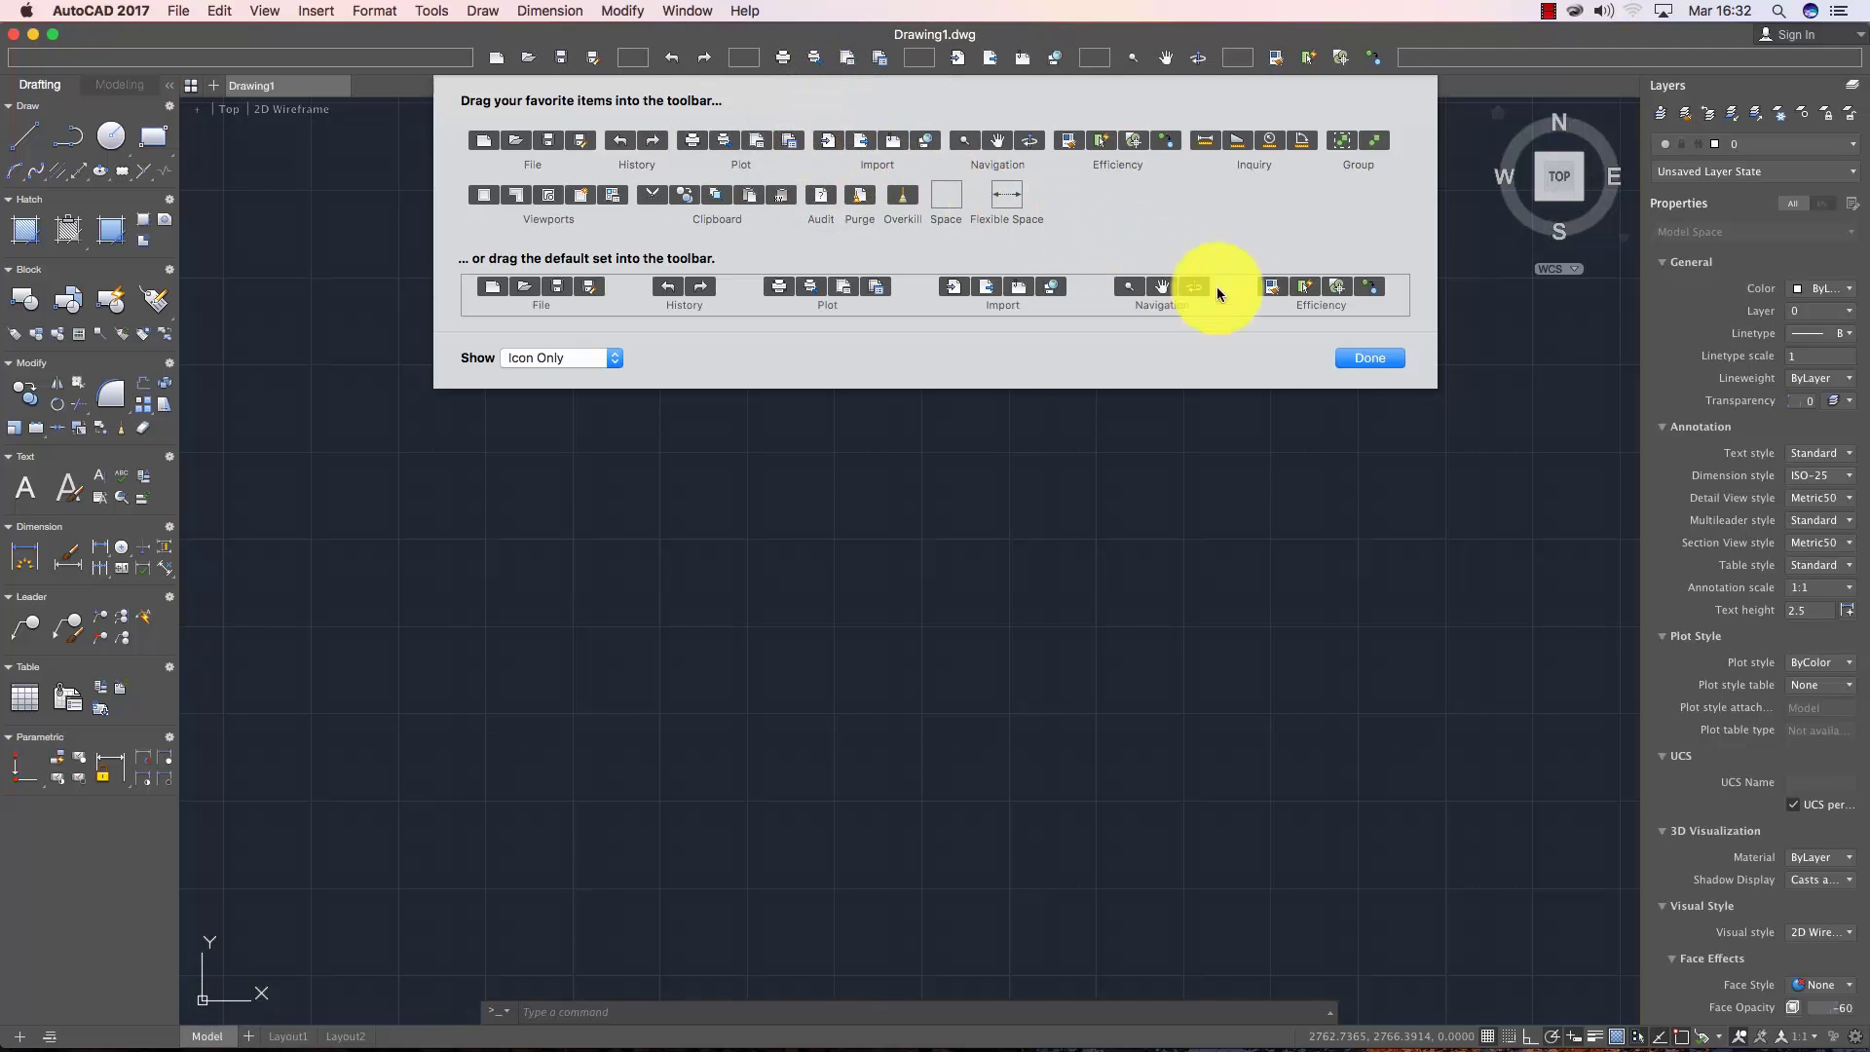
pyautogui.click(1359, 360)
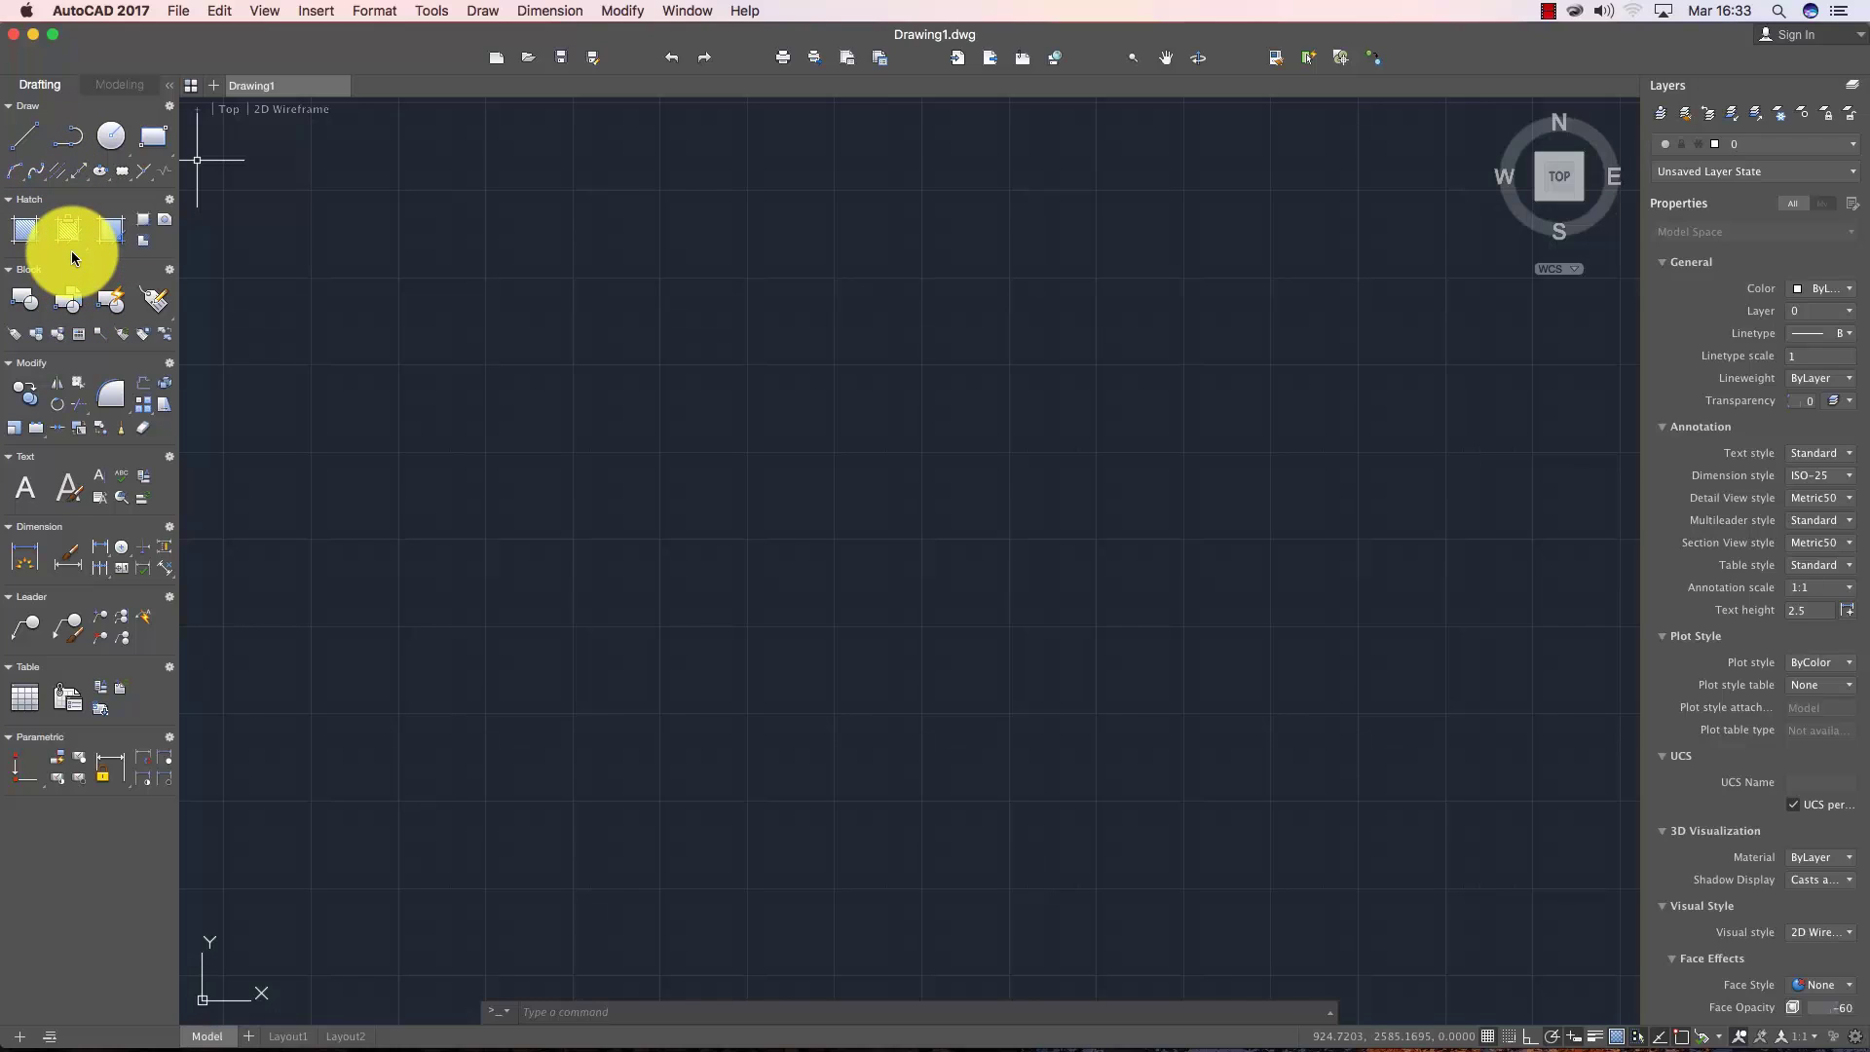
pyautogui.click(130, 90)
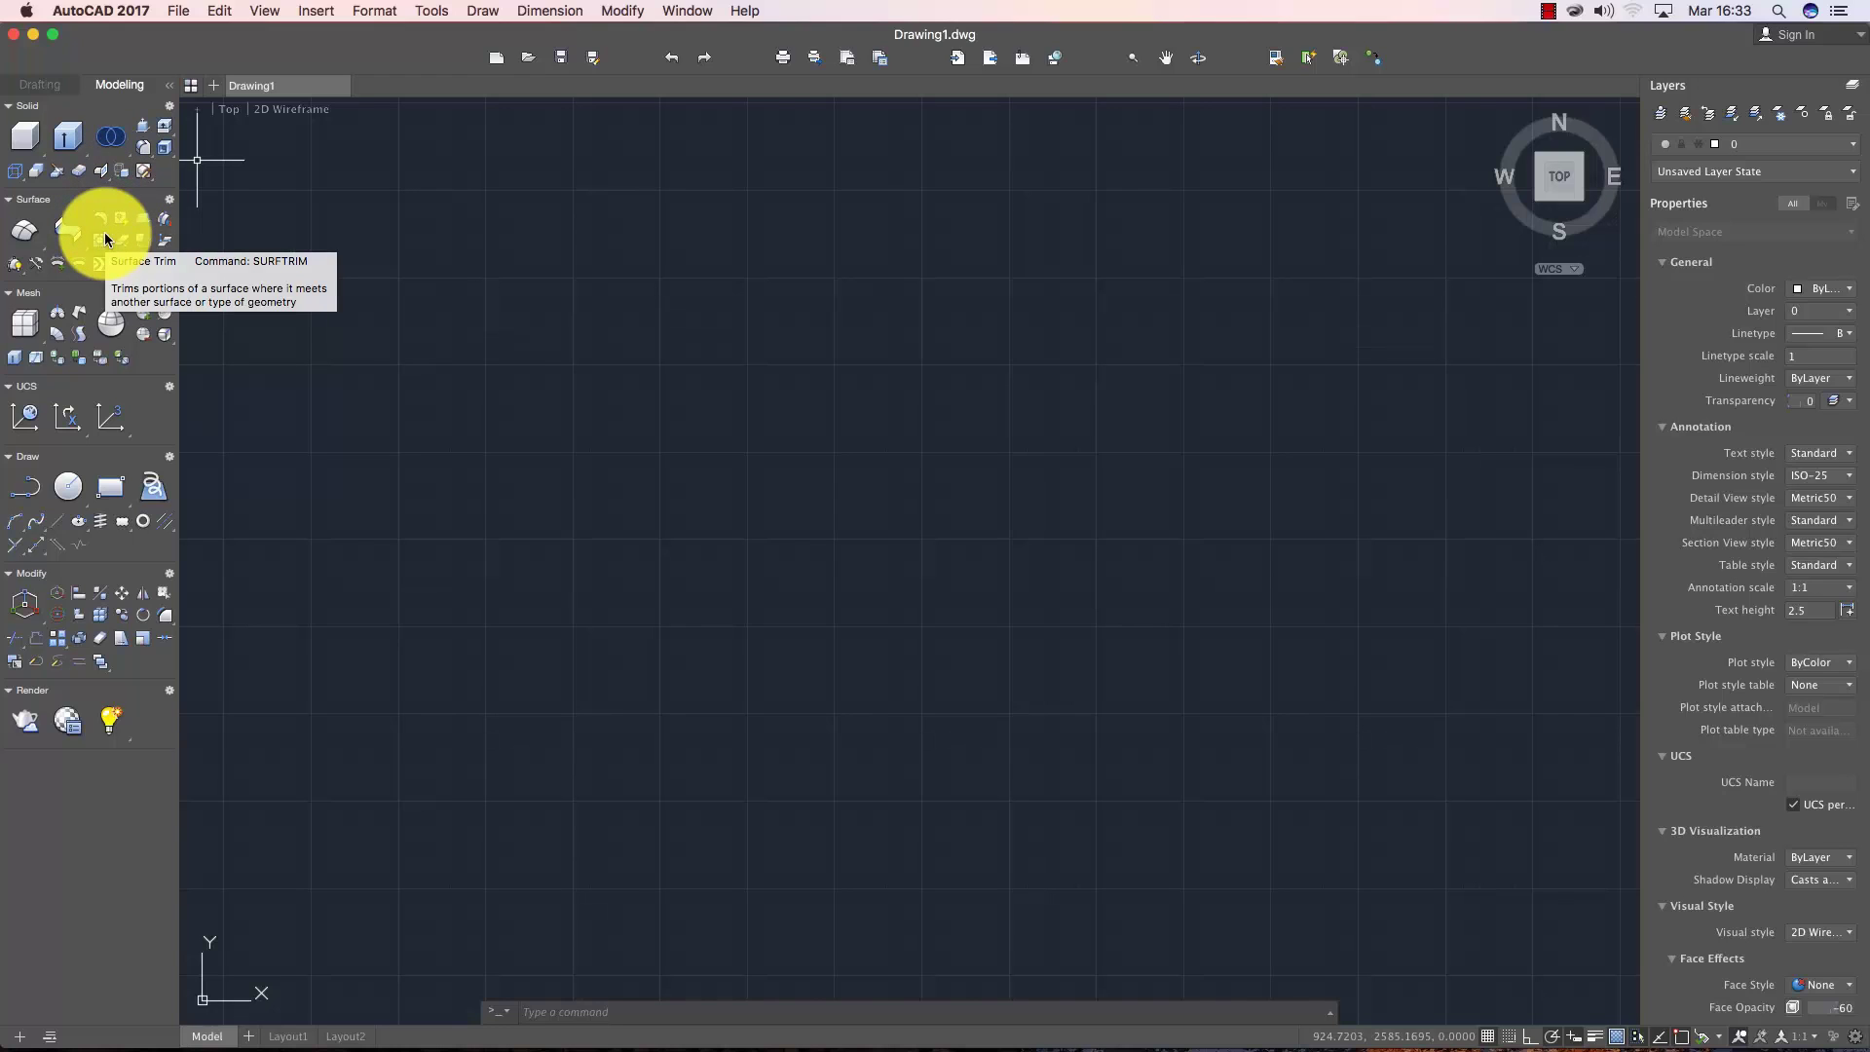
pyautogui.click(51, 84)
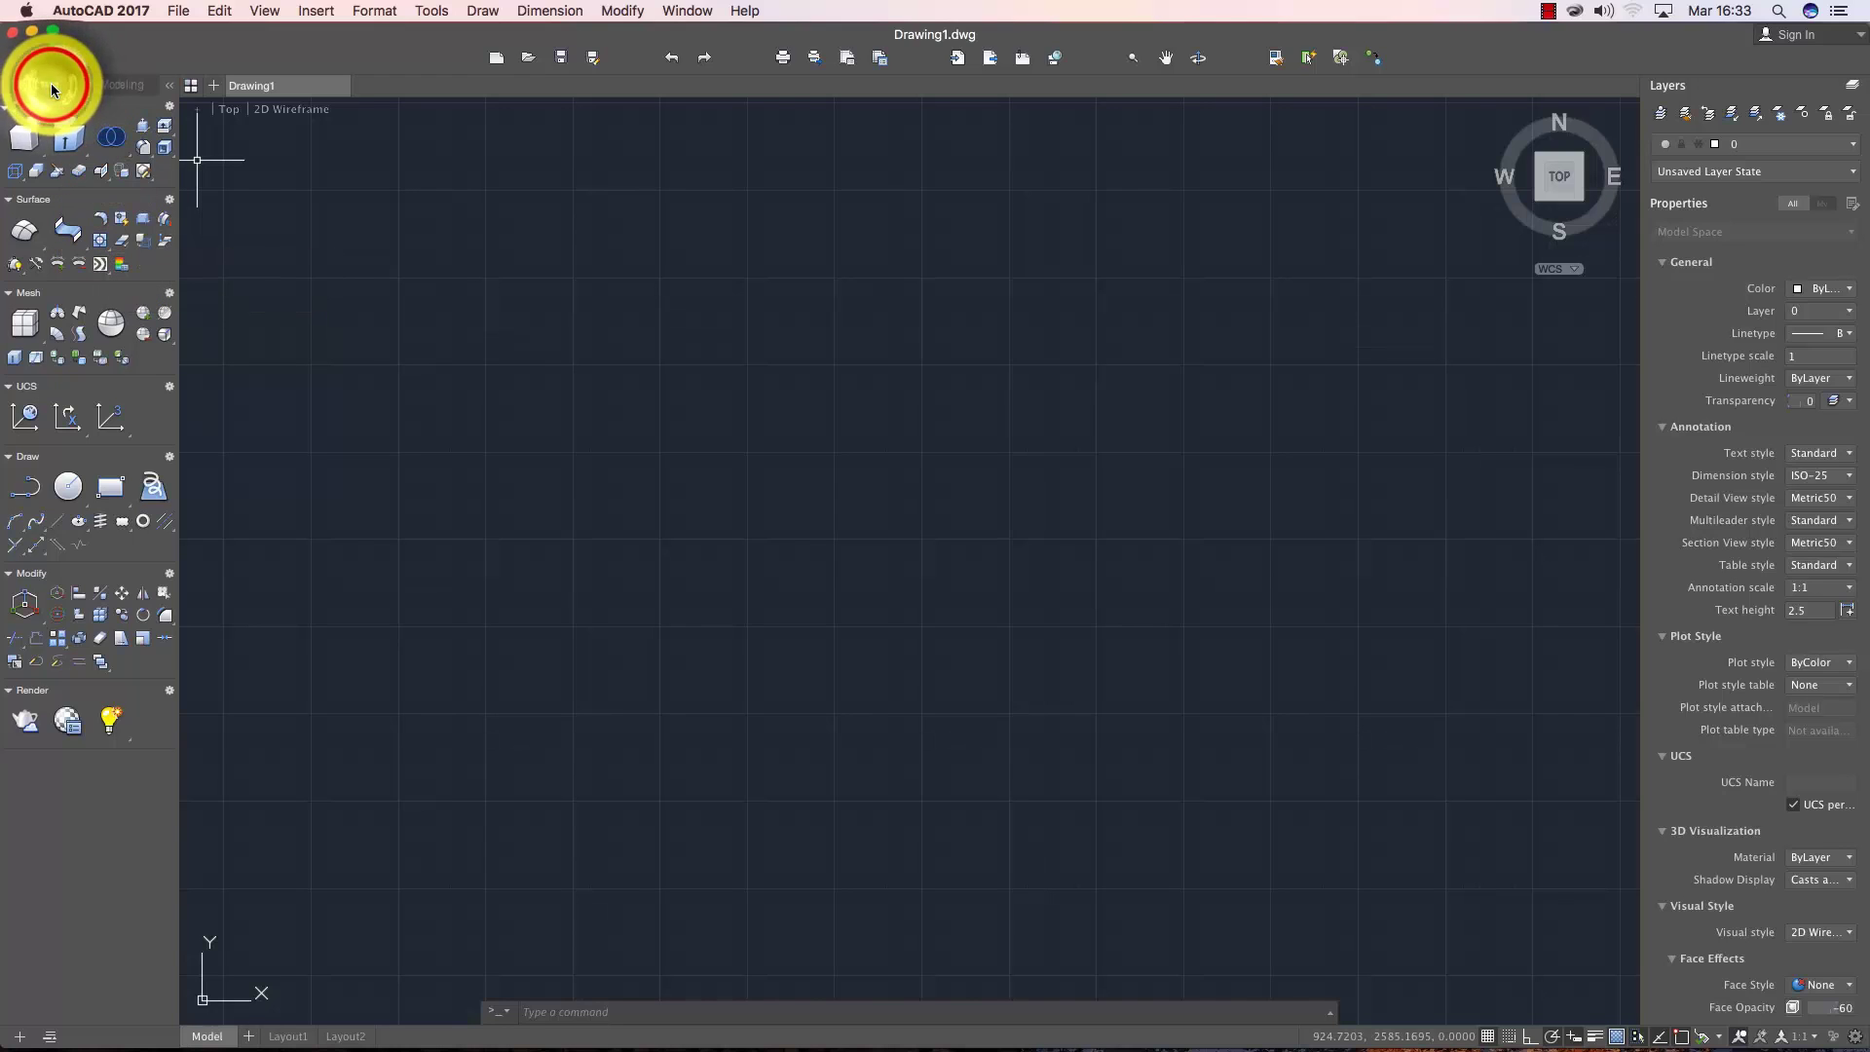
pyautogui.click(119, 85)
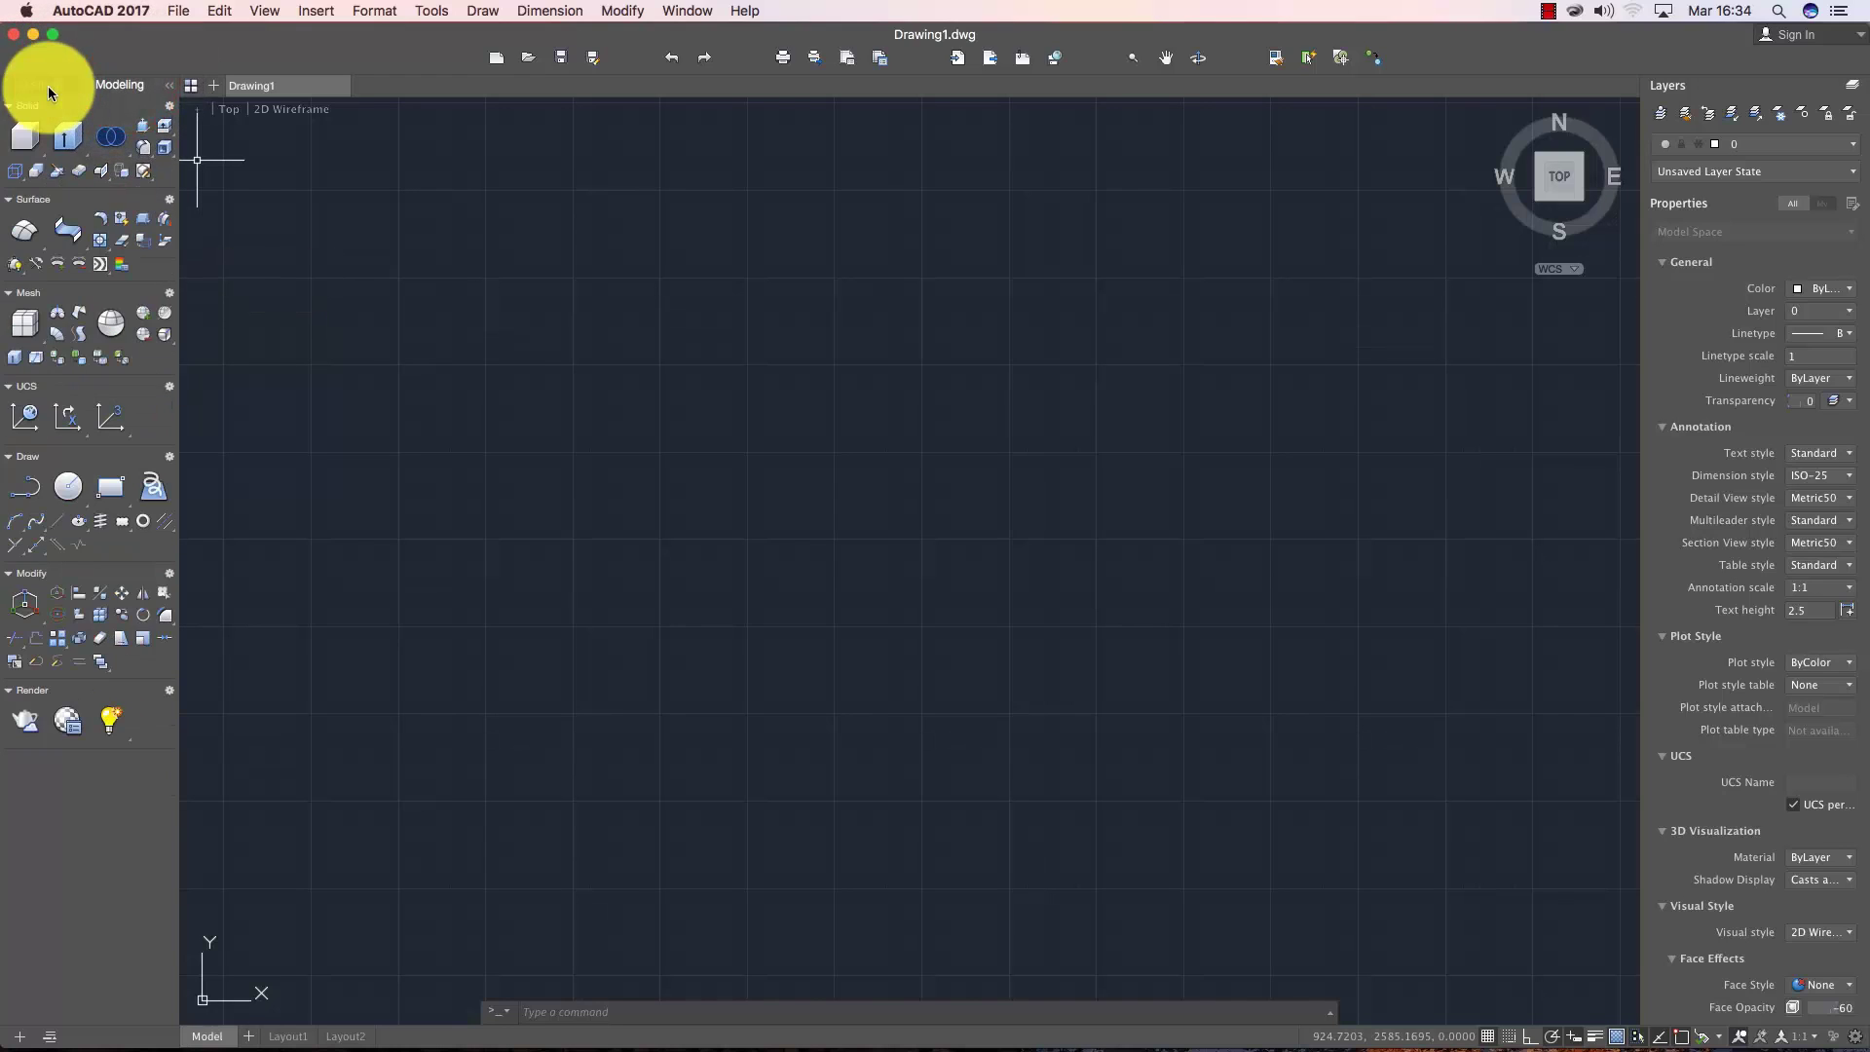
pyautogui.click(49, 86)
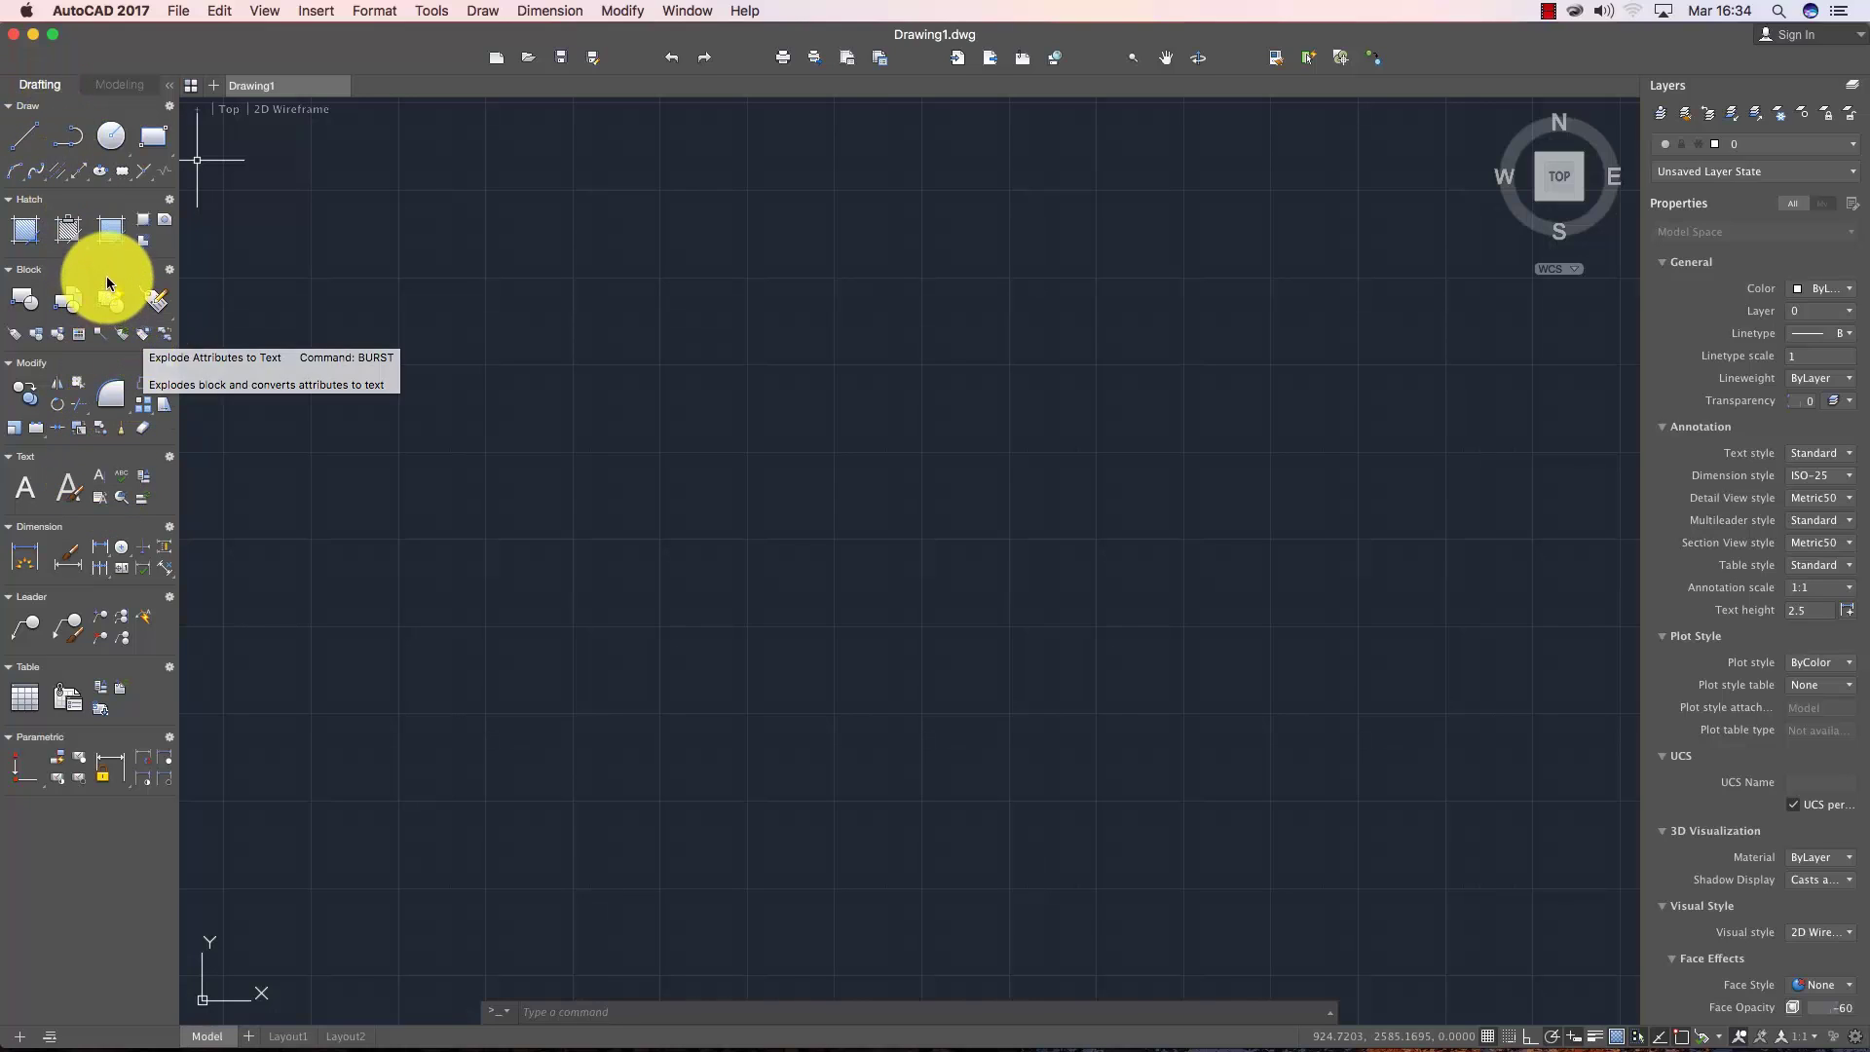
# - Uncheck 3D Polyline in the Draw group's tool checklist, keeping Break-line Symbol checked
pyautogui.click(169, 107)
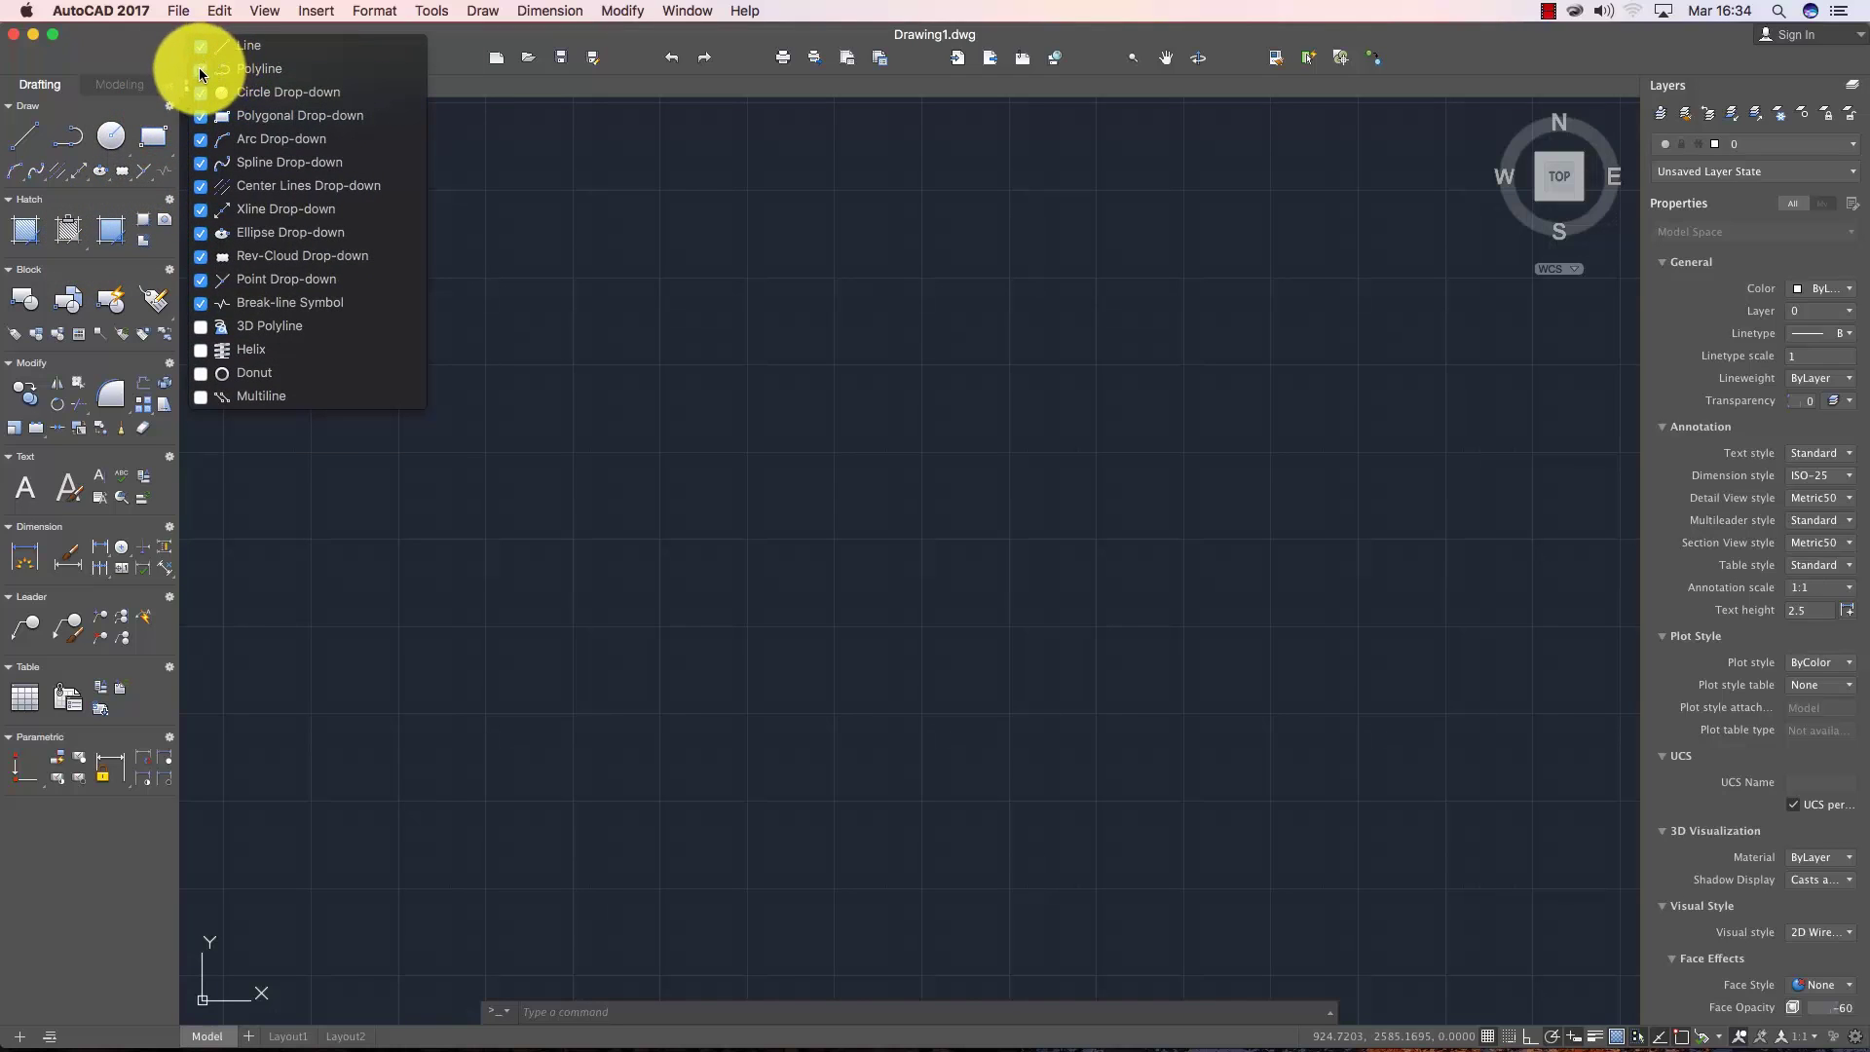
pyautogui.click(198, 327)
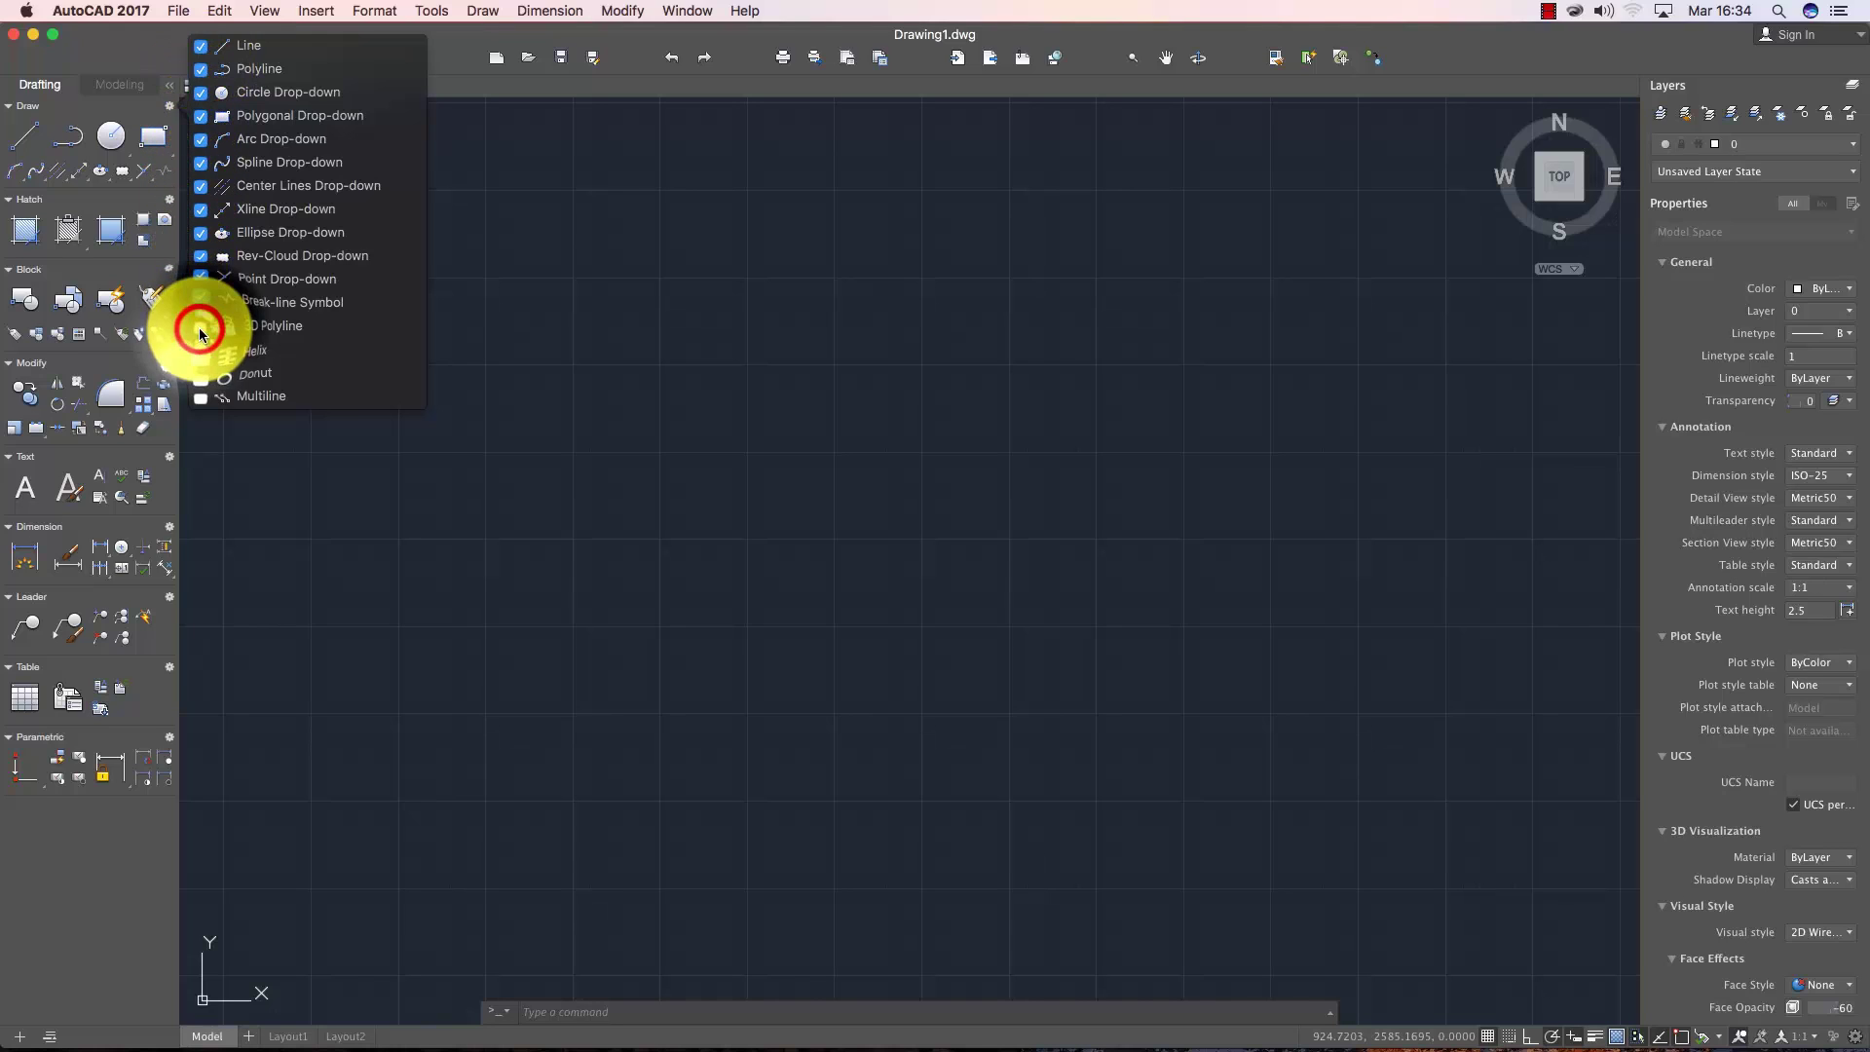
pyautogui.click(199, 328)
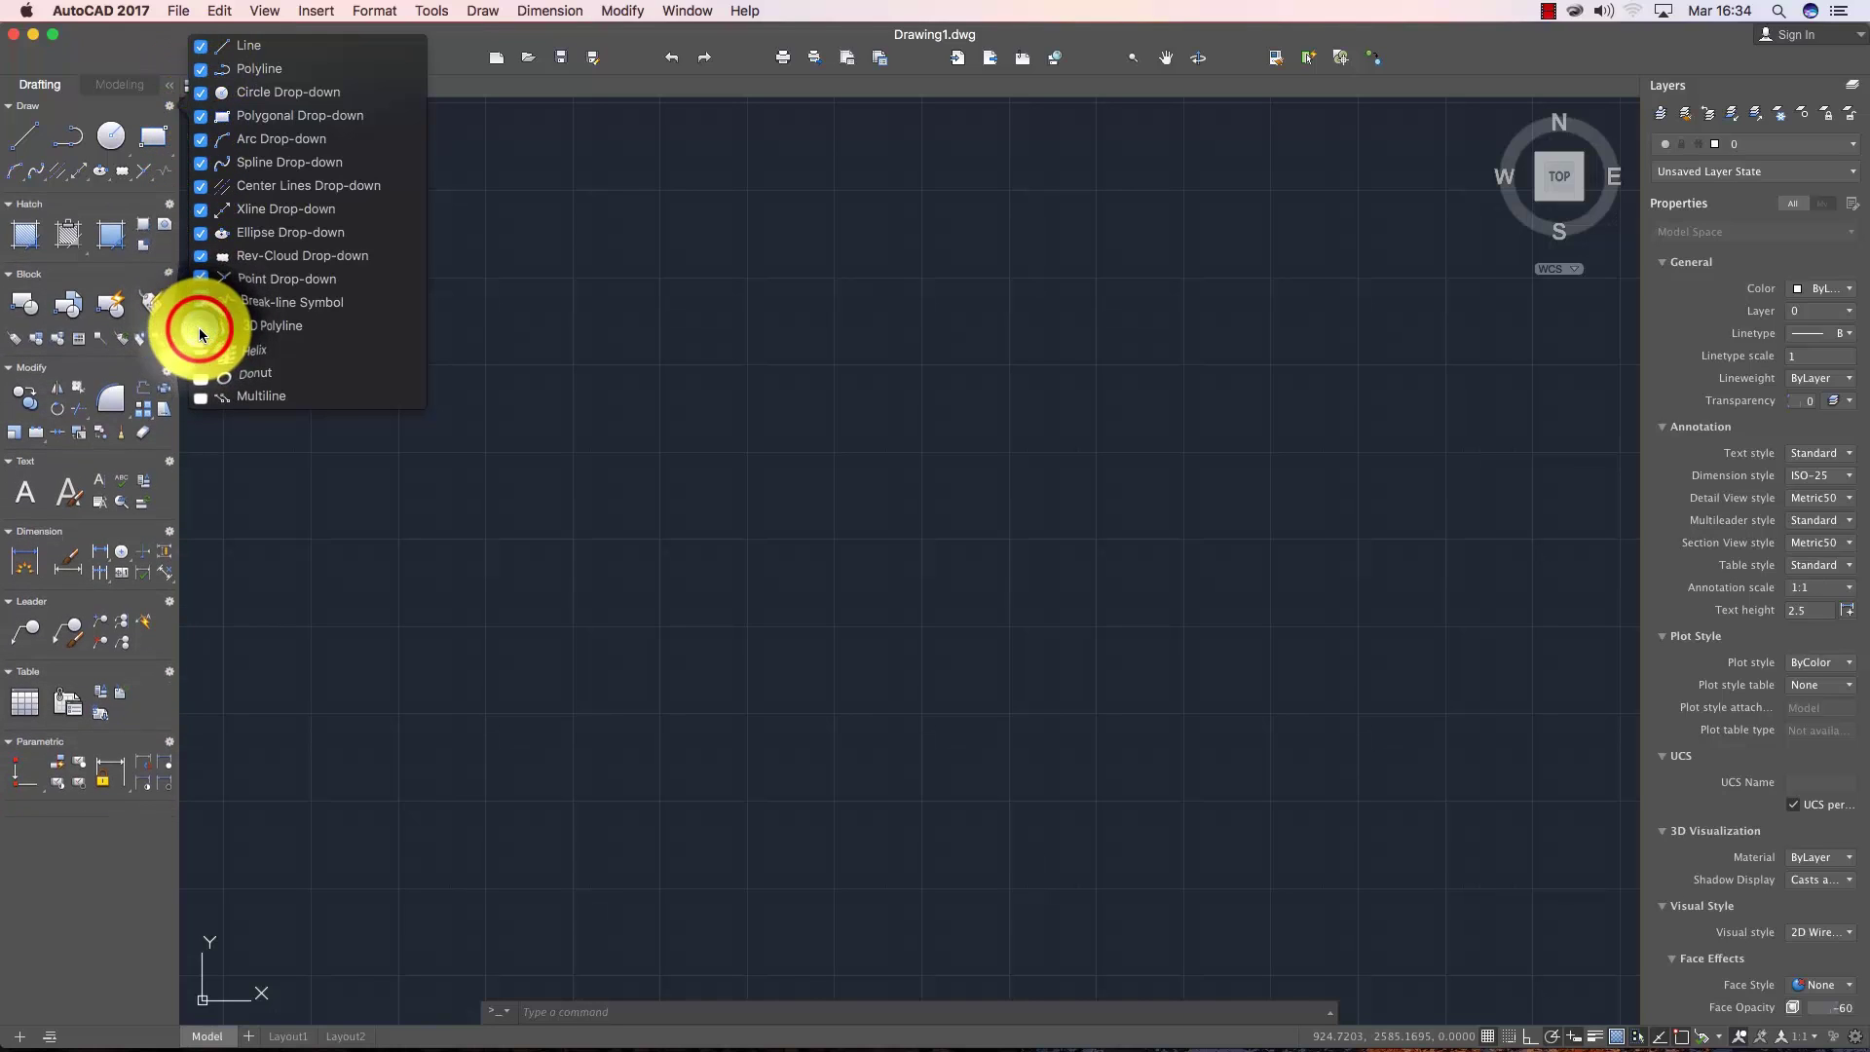
pyautogui.click(200, 304)
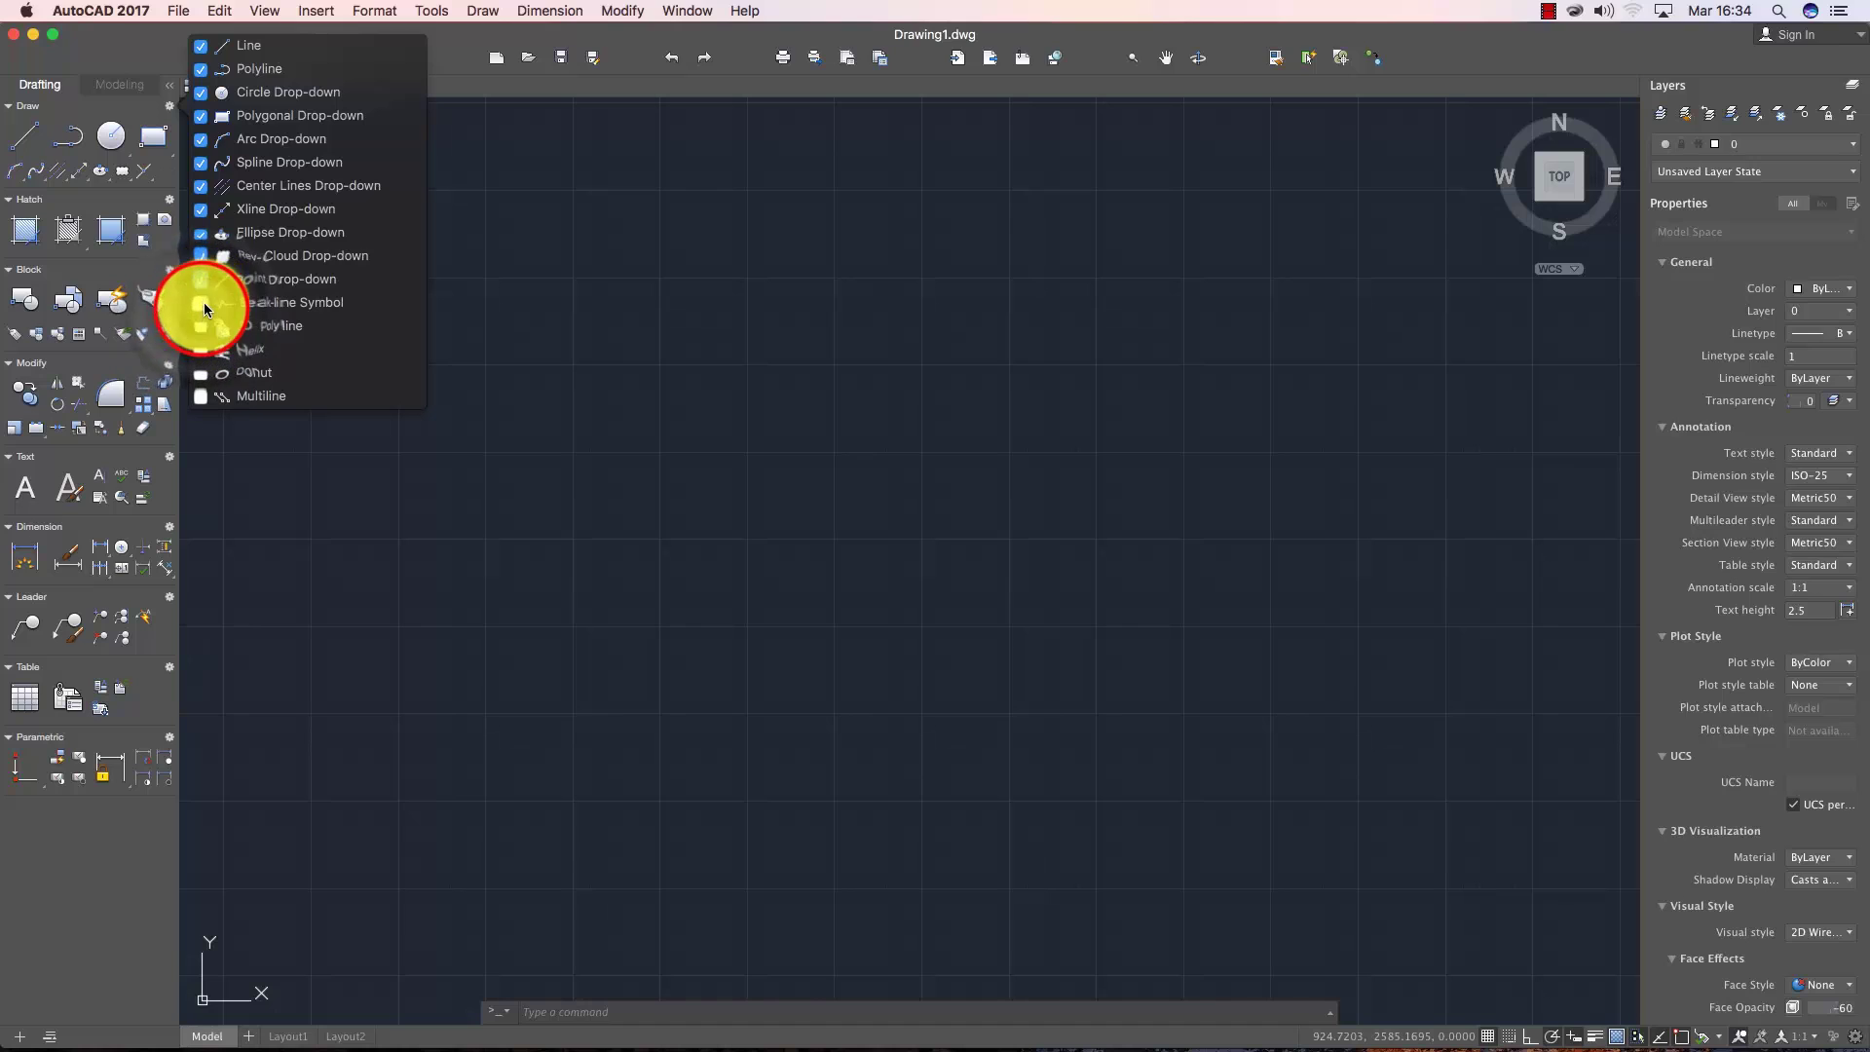
pyautogui.click(203, 302)
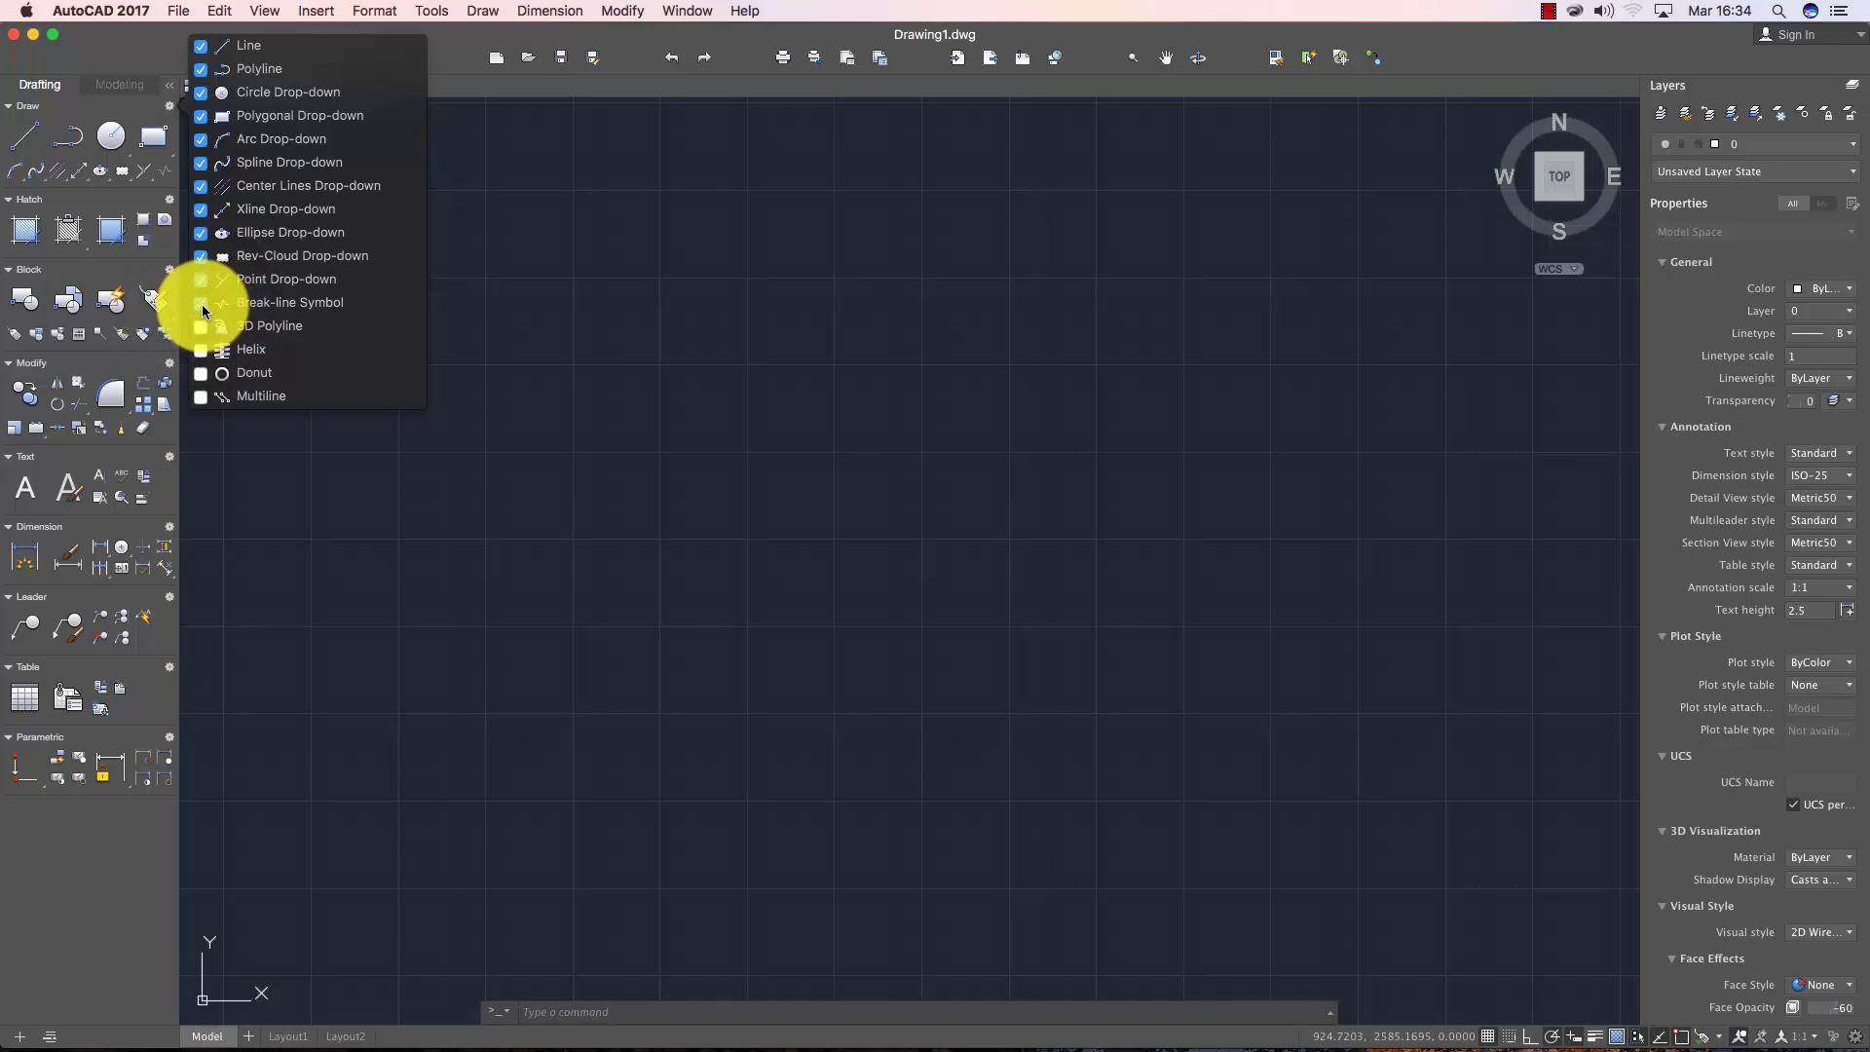
pyautogui.click(165, 488)
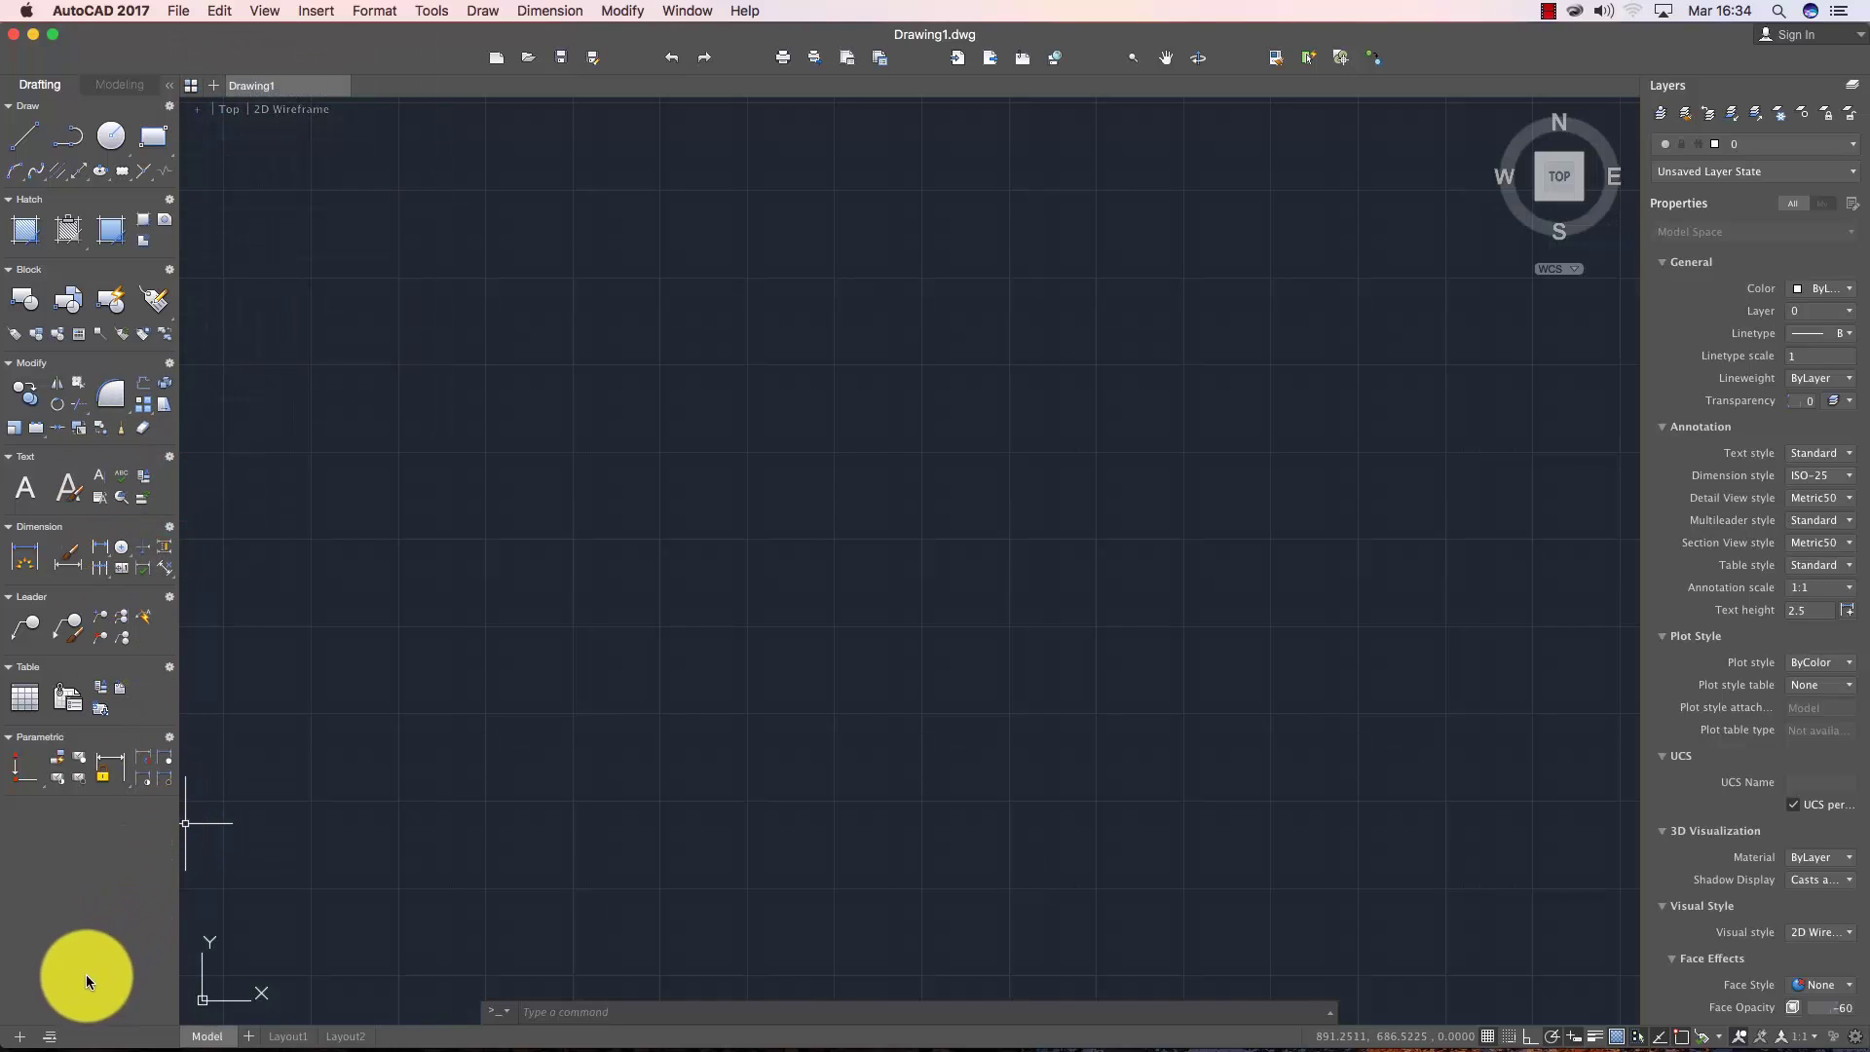
pyautogui.click(51, 1041)
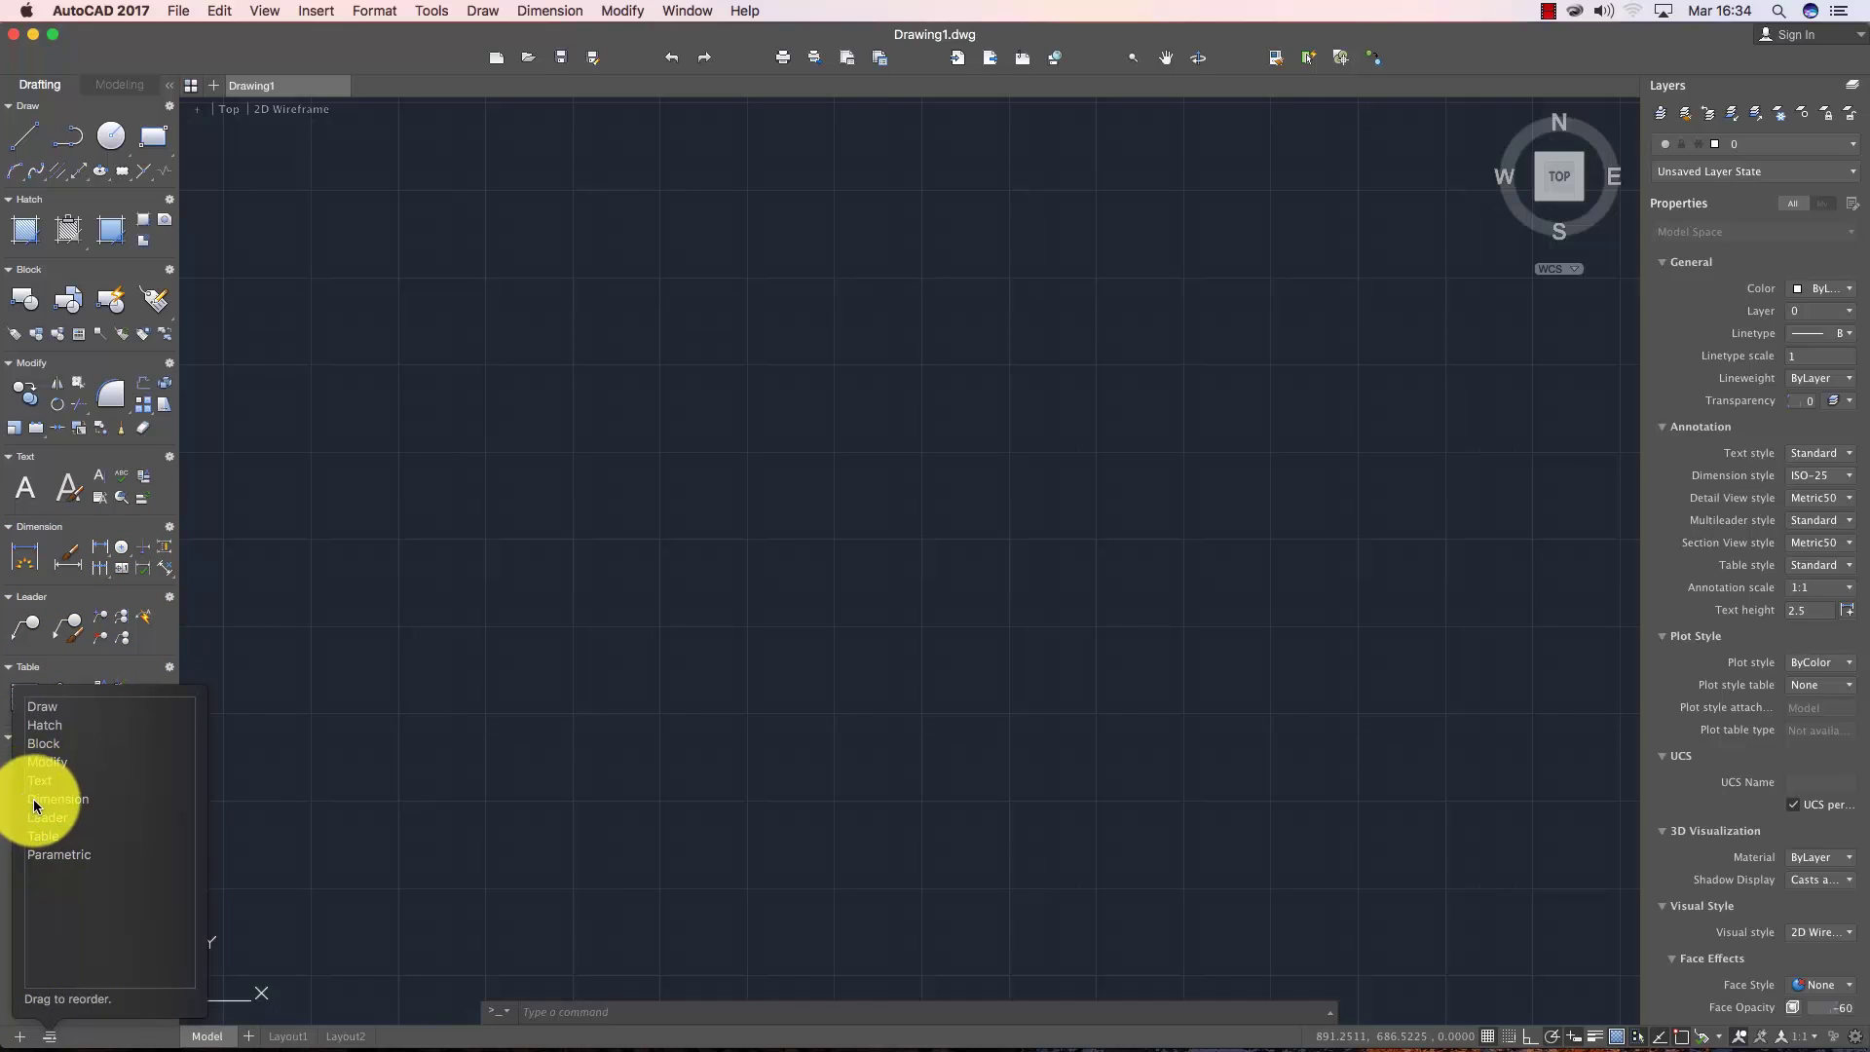
pyautogui.moveTo(34, 804); pyautogui.dragTo(39, 748)
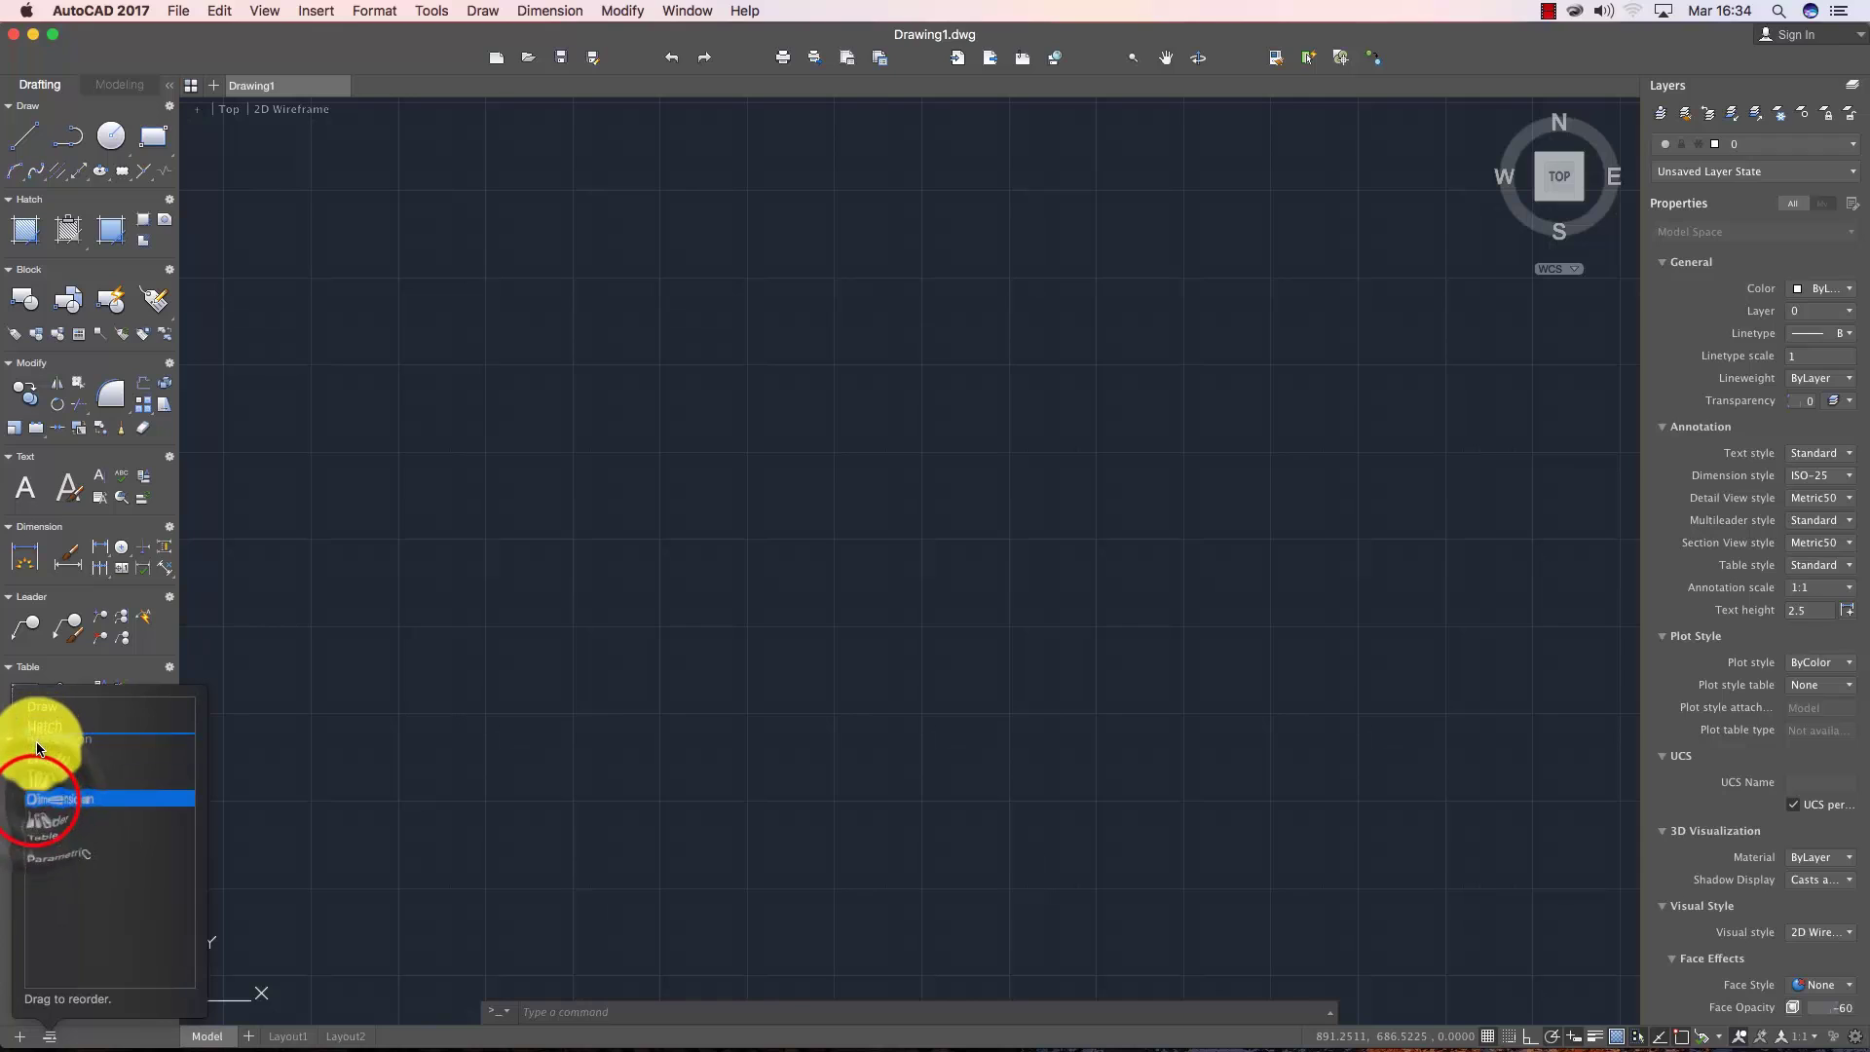
pyautogui.moveTo(39, 748)
pyautogui.mouseDown()
pyautogui.moveTo(37, 825)
pyautogui.moveTo(55, 732)
pyautogui.moveTo(43, 791)
pyautogui.mouseUp()
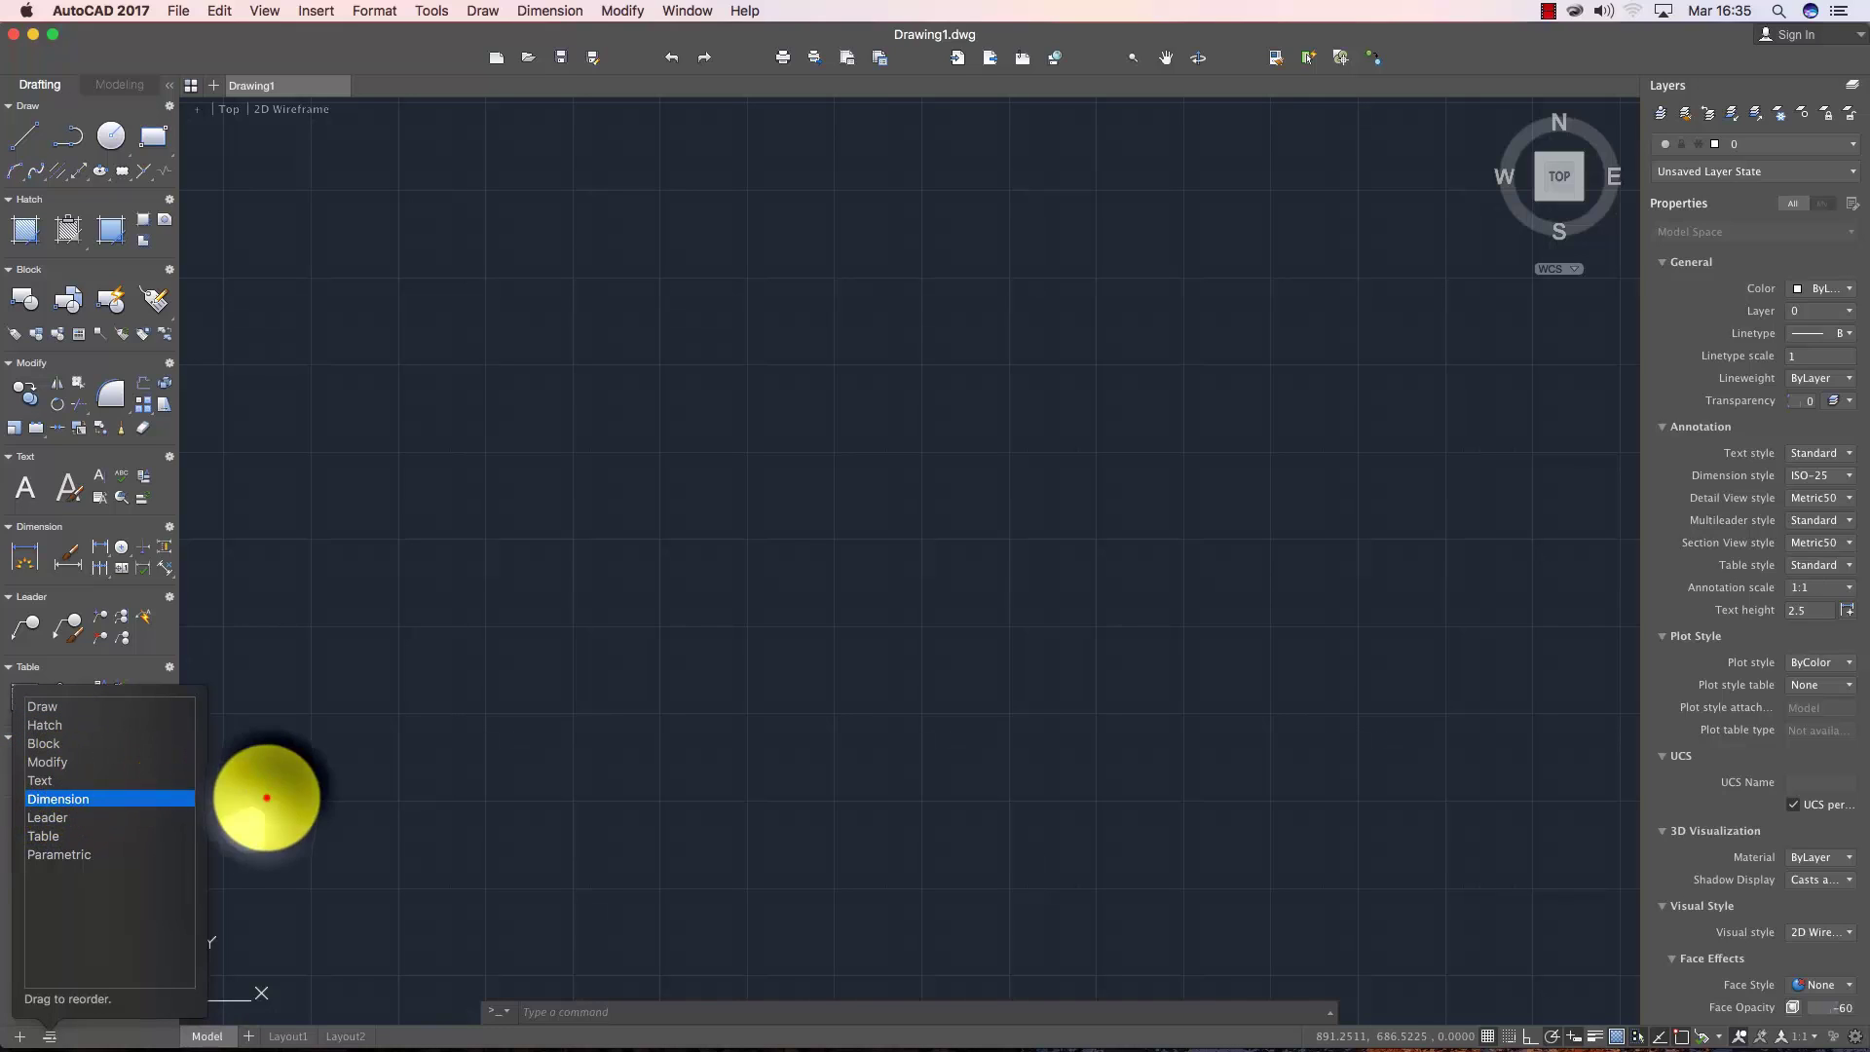
pyautogui.click(261, 787)
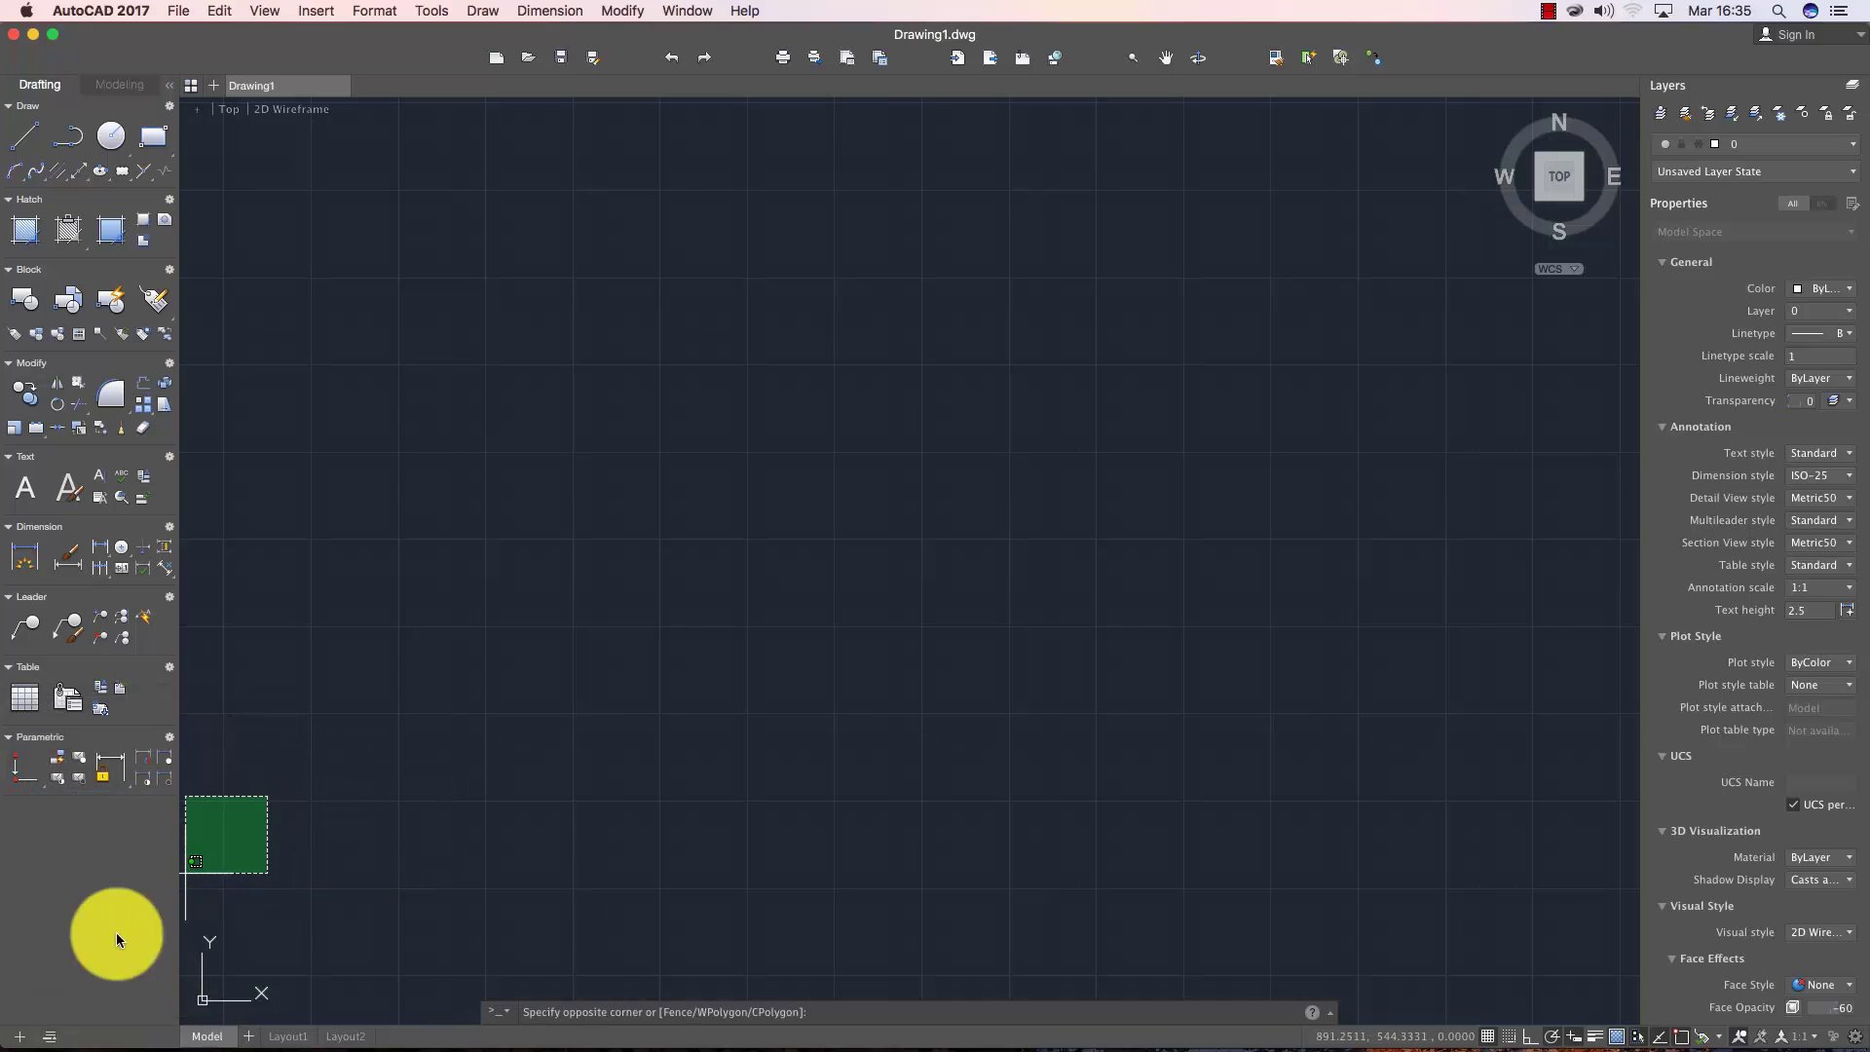
# - Add a new empty panel to the Drafting tool set and name it architettura
pyautogui.click(21, 1037)
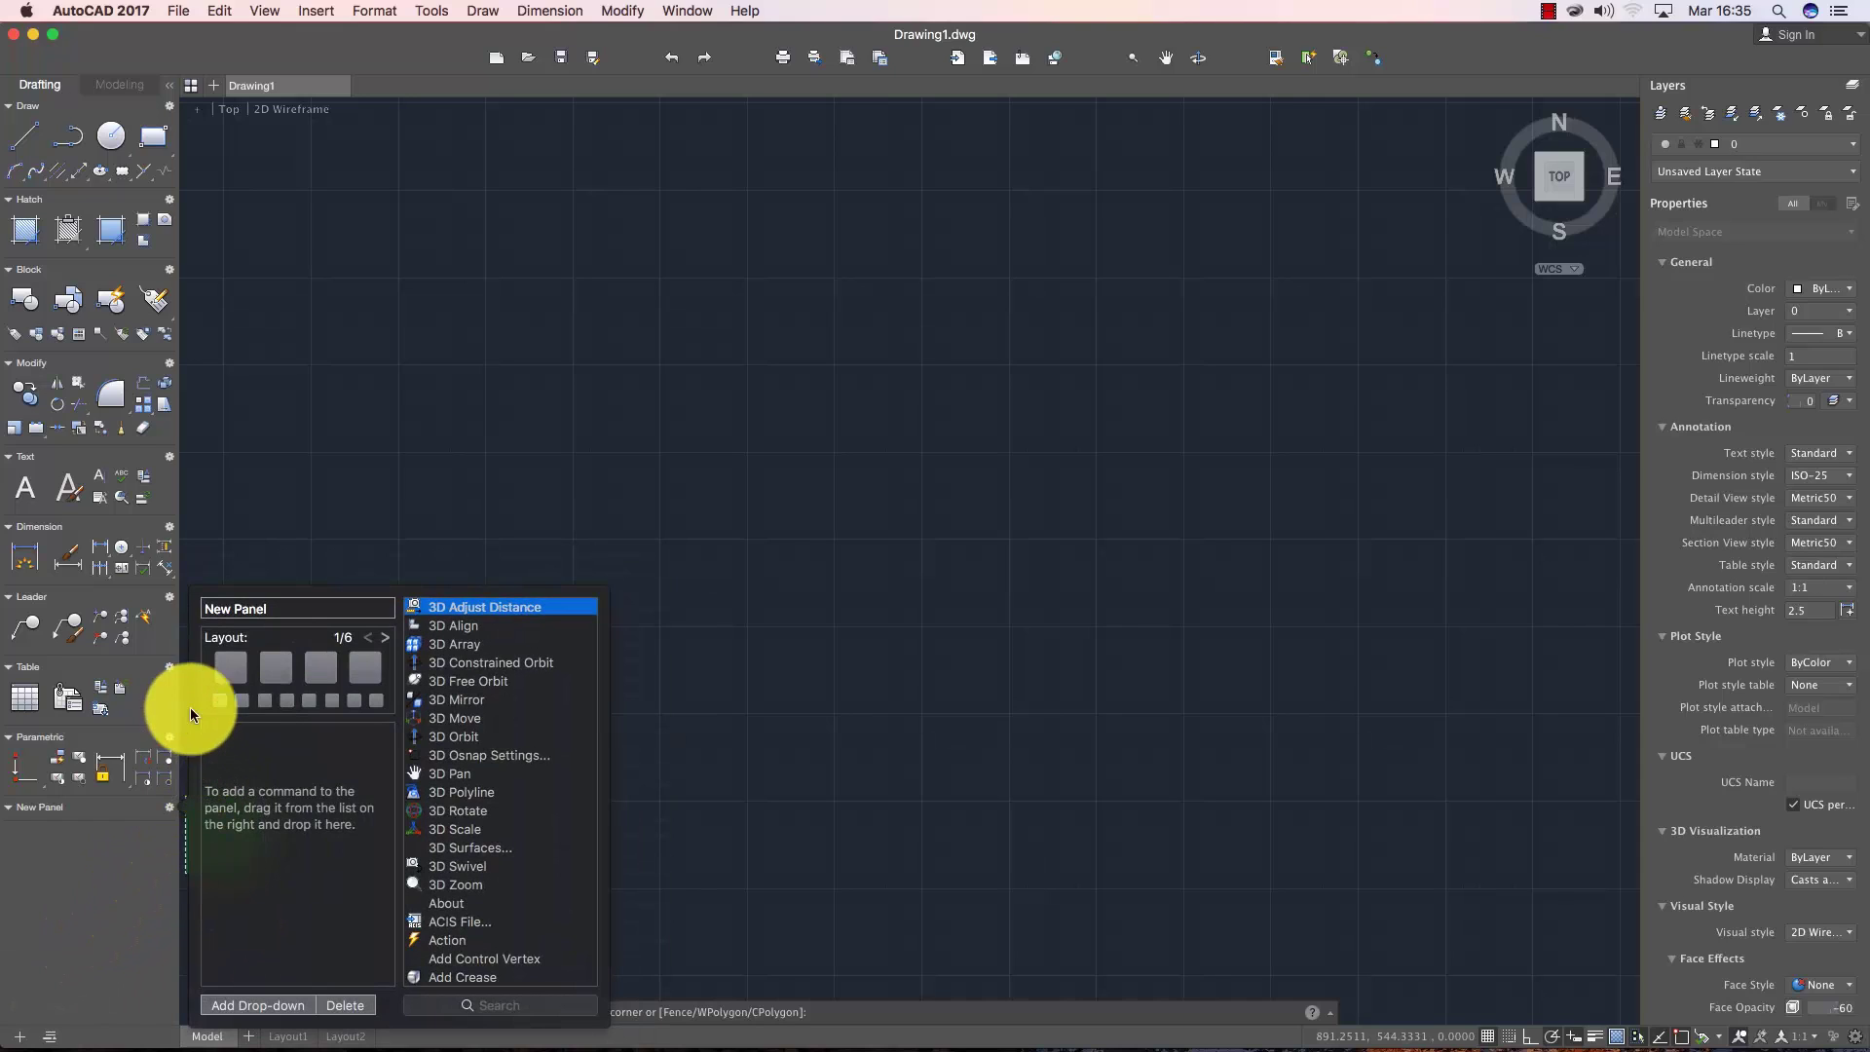
pyautogui.click(290, 615)
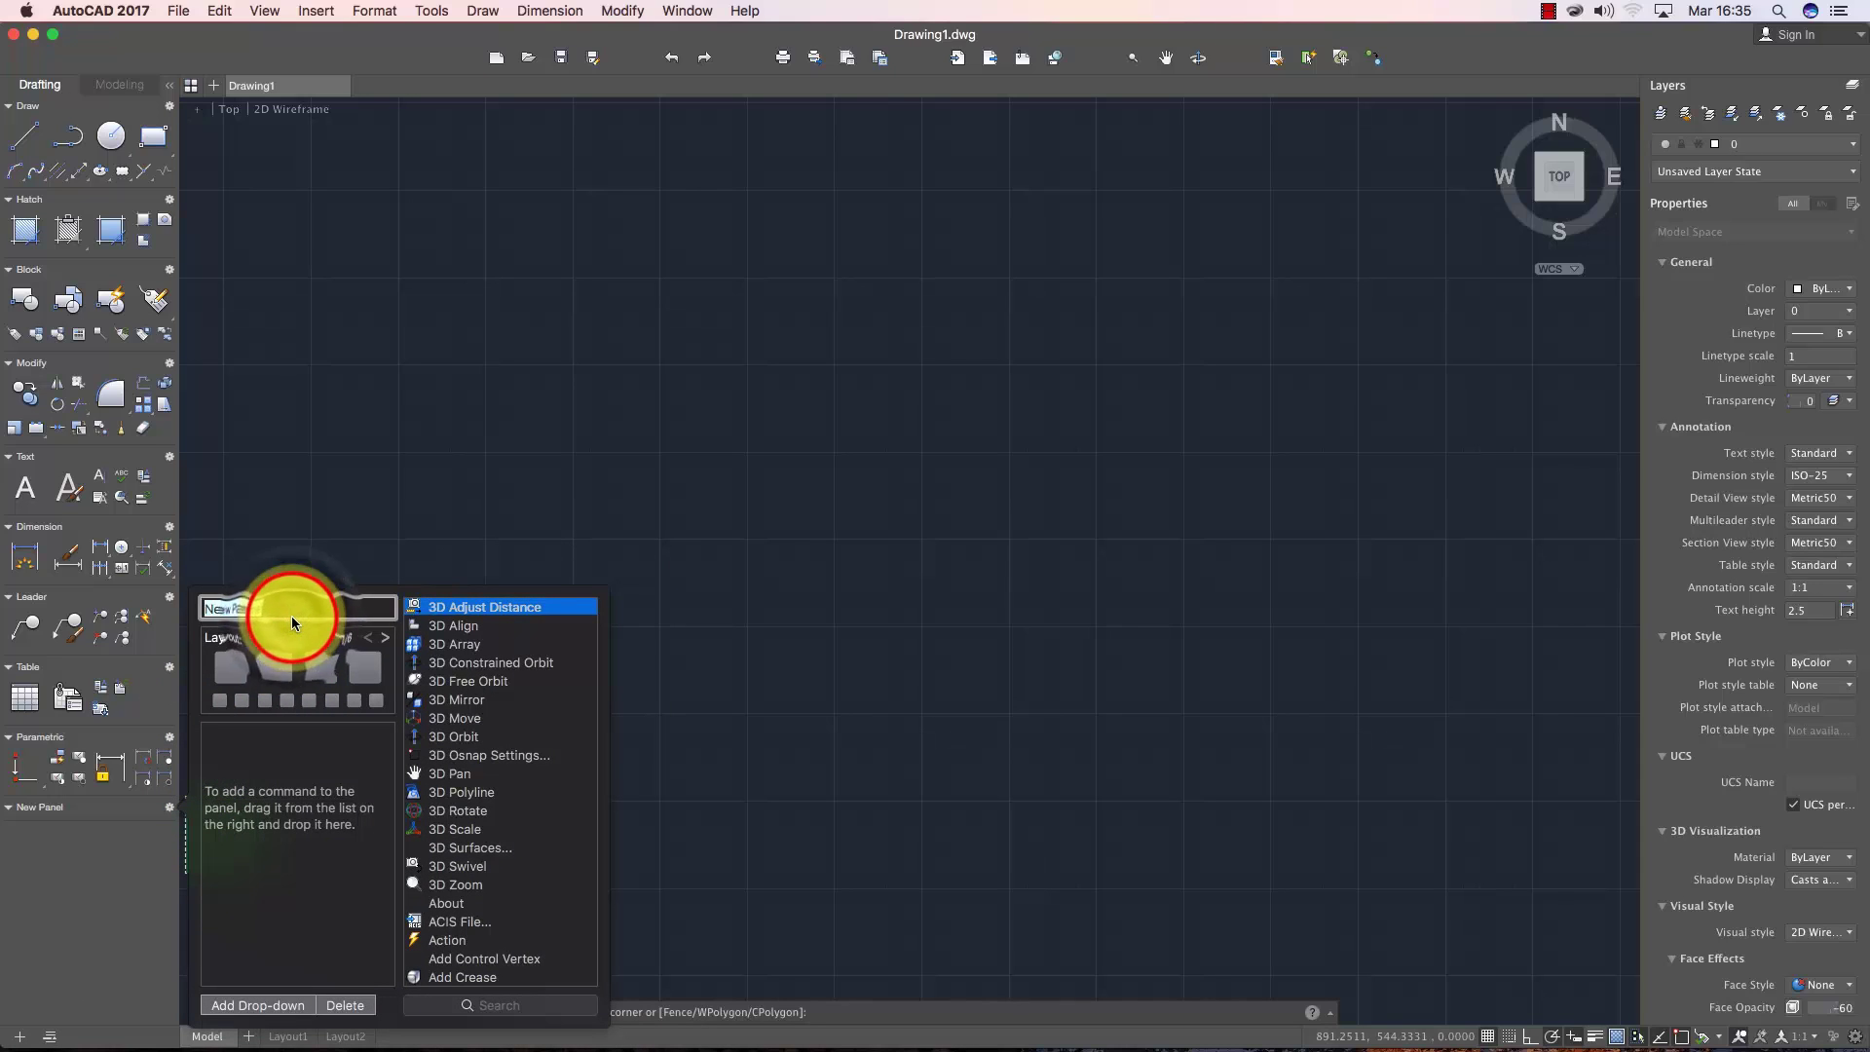
pyautogui.write('archi')
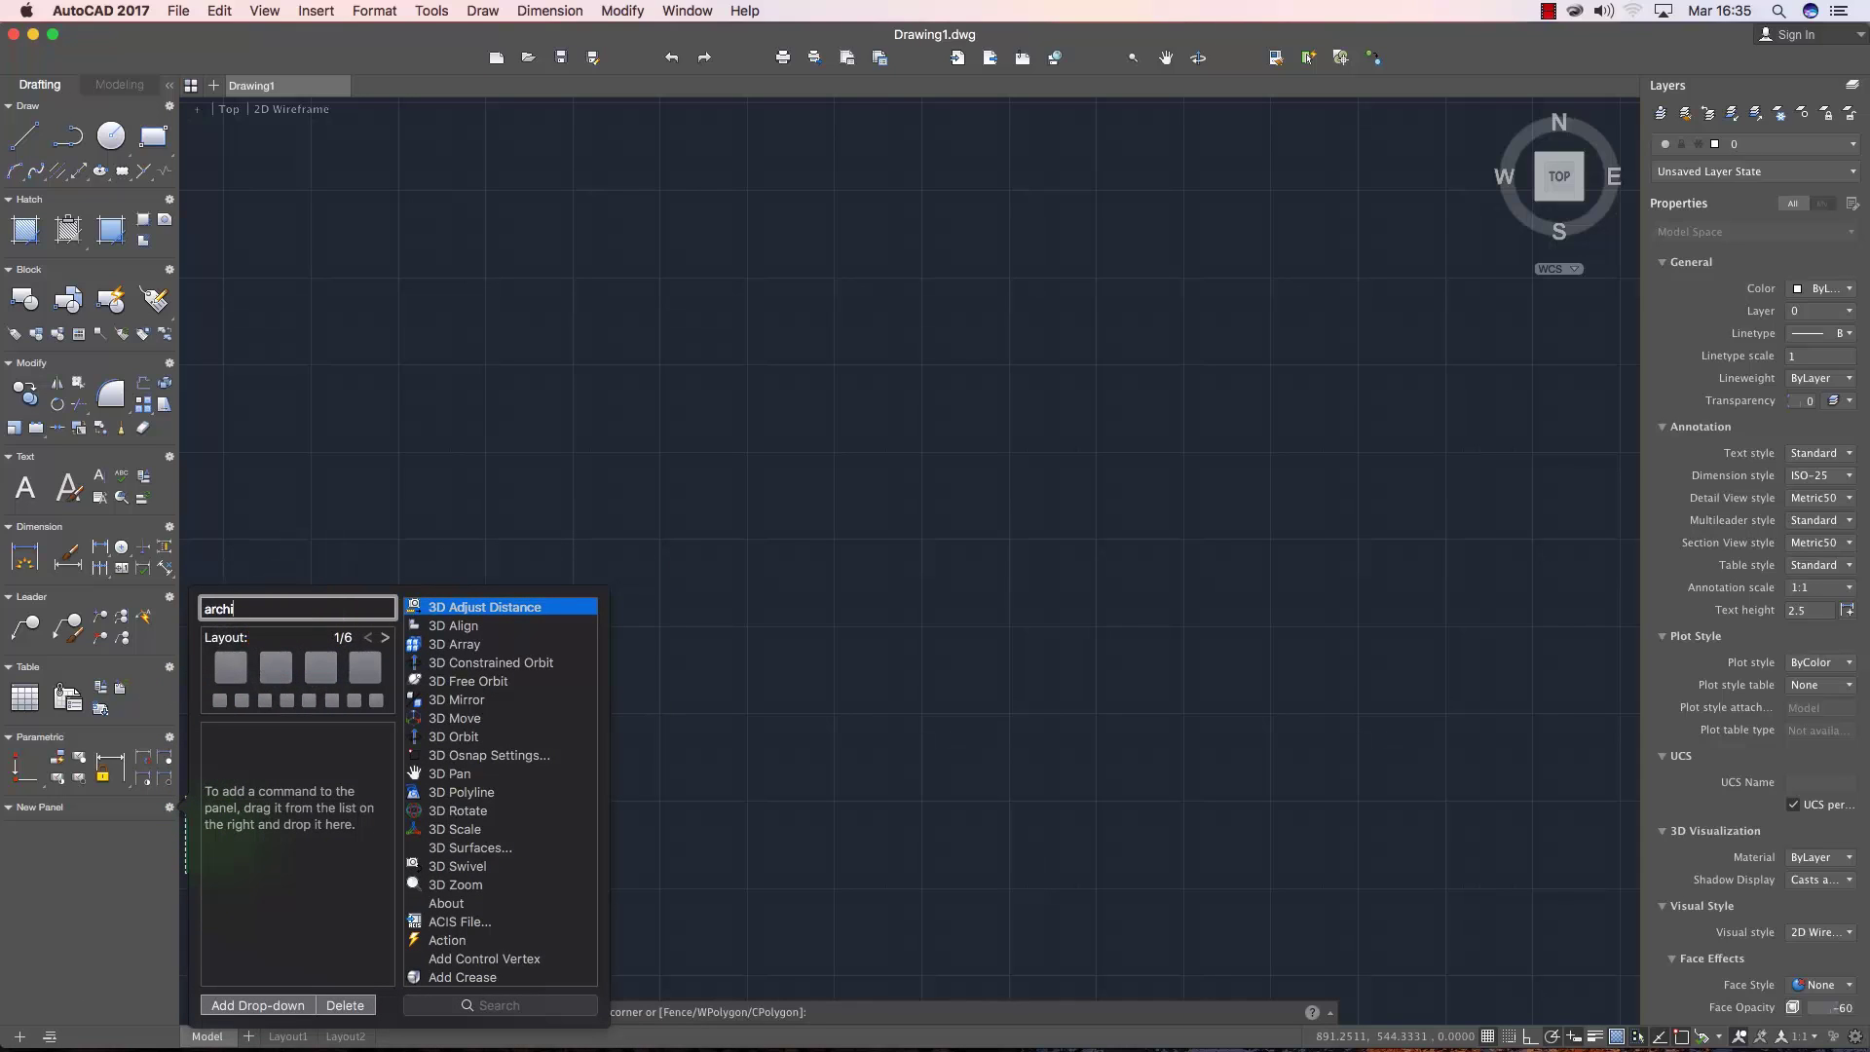
pyautogui.write('tettura')
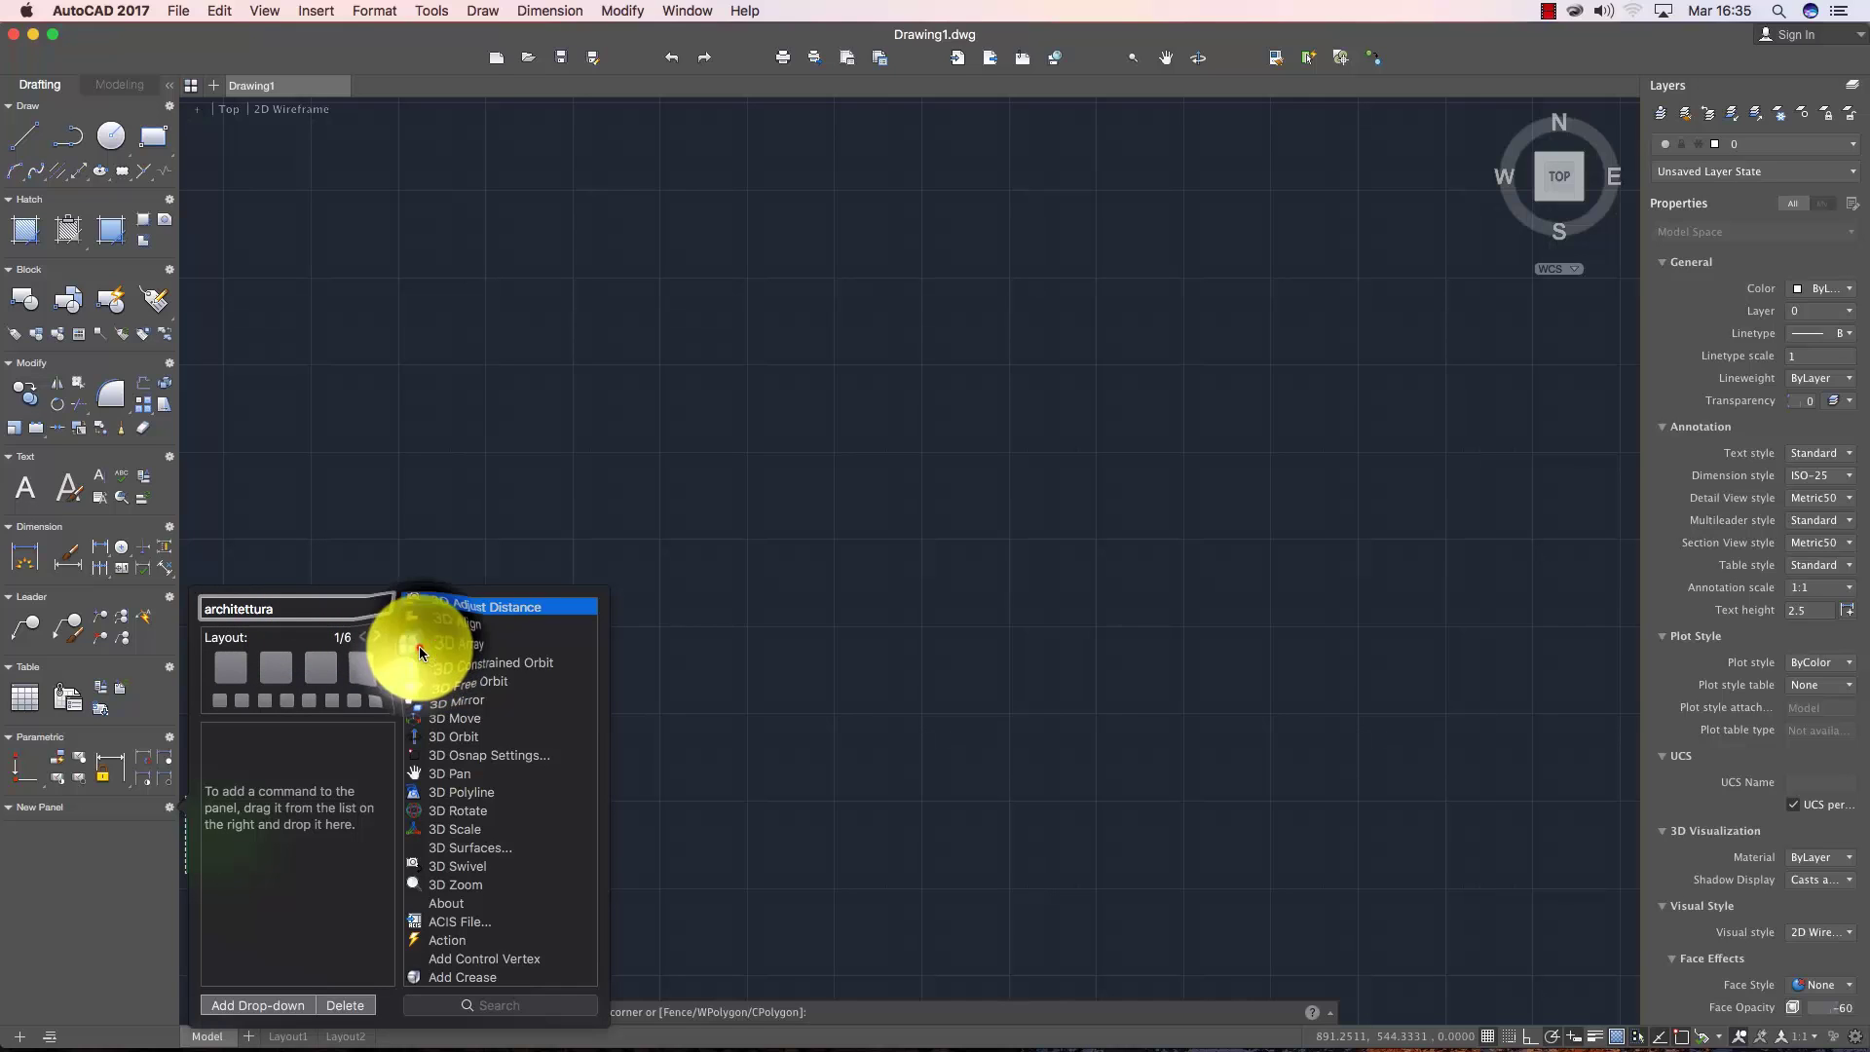
# - Drag 3D Array, 3D Rotate, 3D Orbit and 3D Mirror into architettura, removing the stray Action command
pyautogui.moveTo(419, 646); pyautogui.dragTo(277, 733)
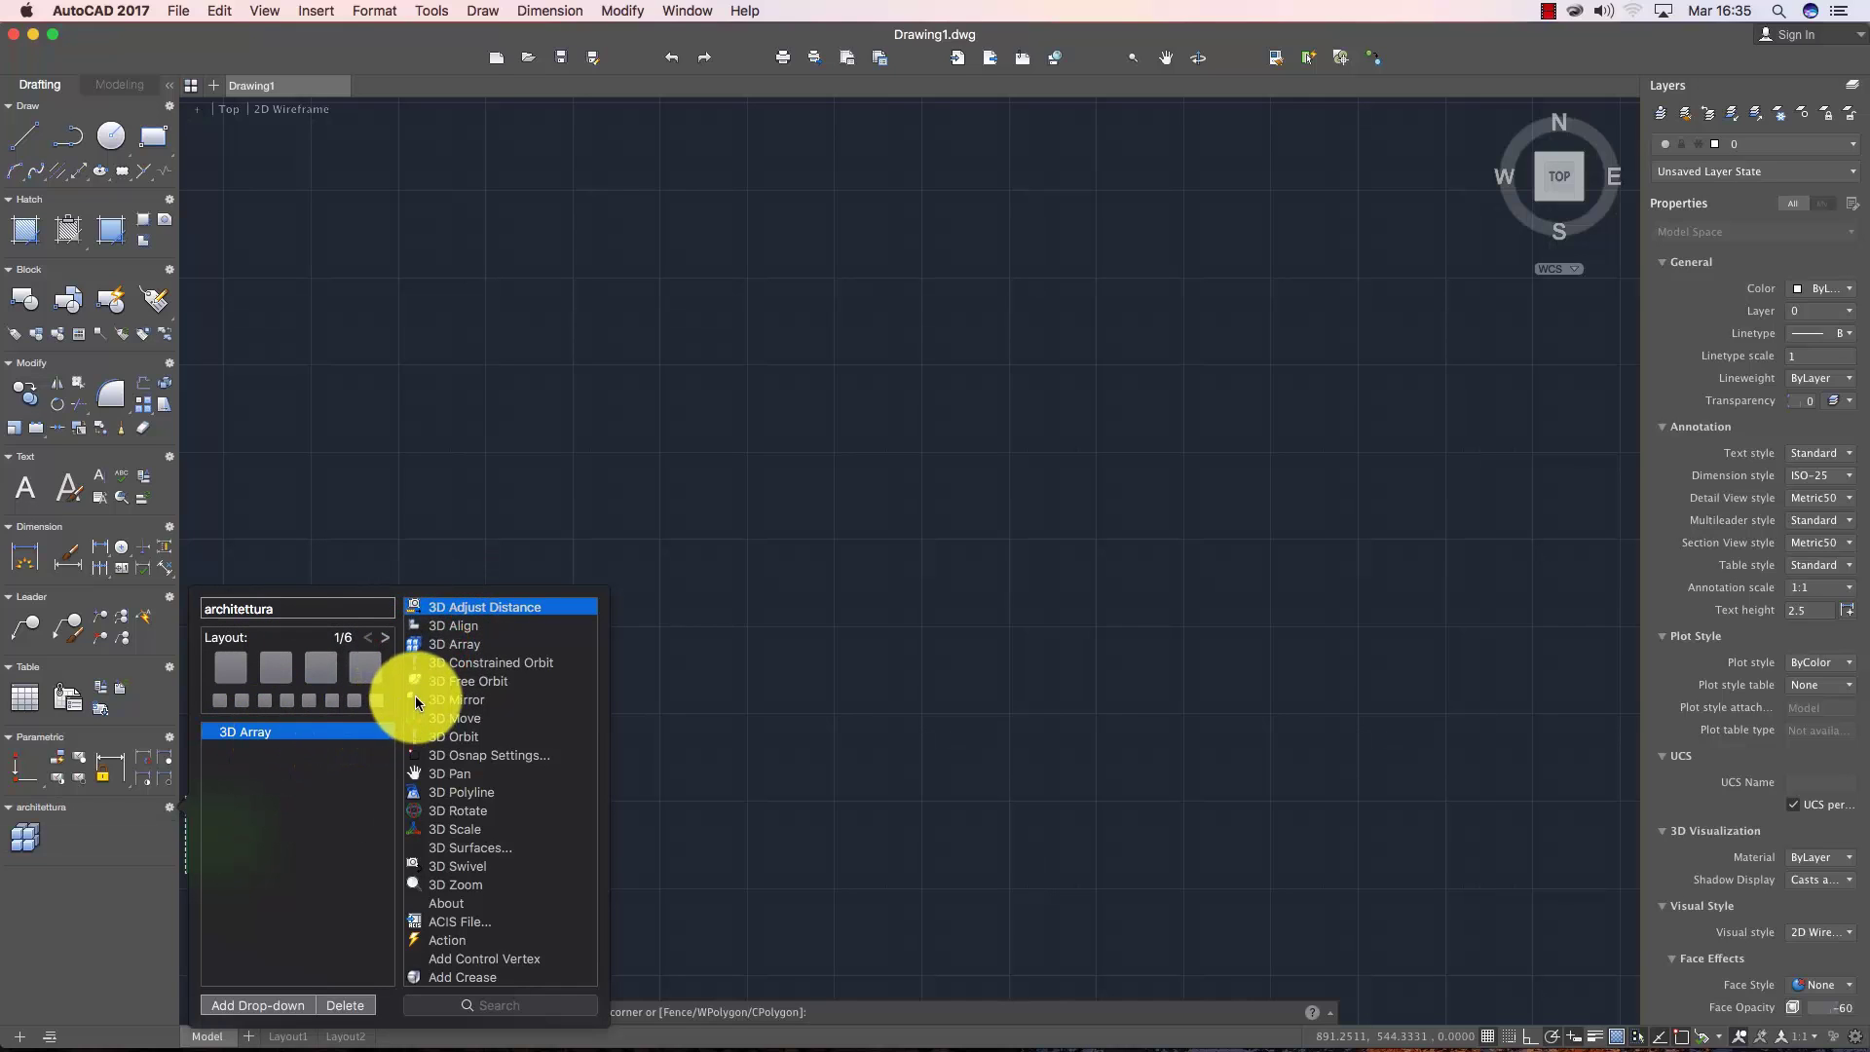
pyautogui.moveTo(418, 808); pyautogui.dragTo(310, 776)
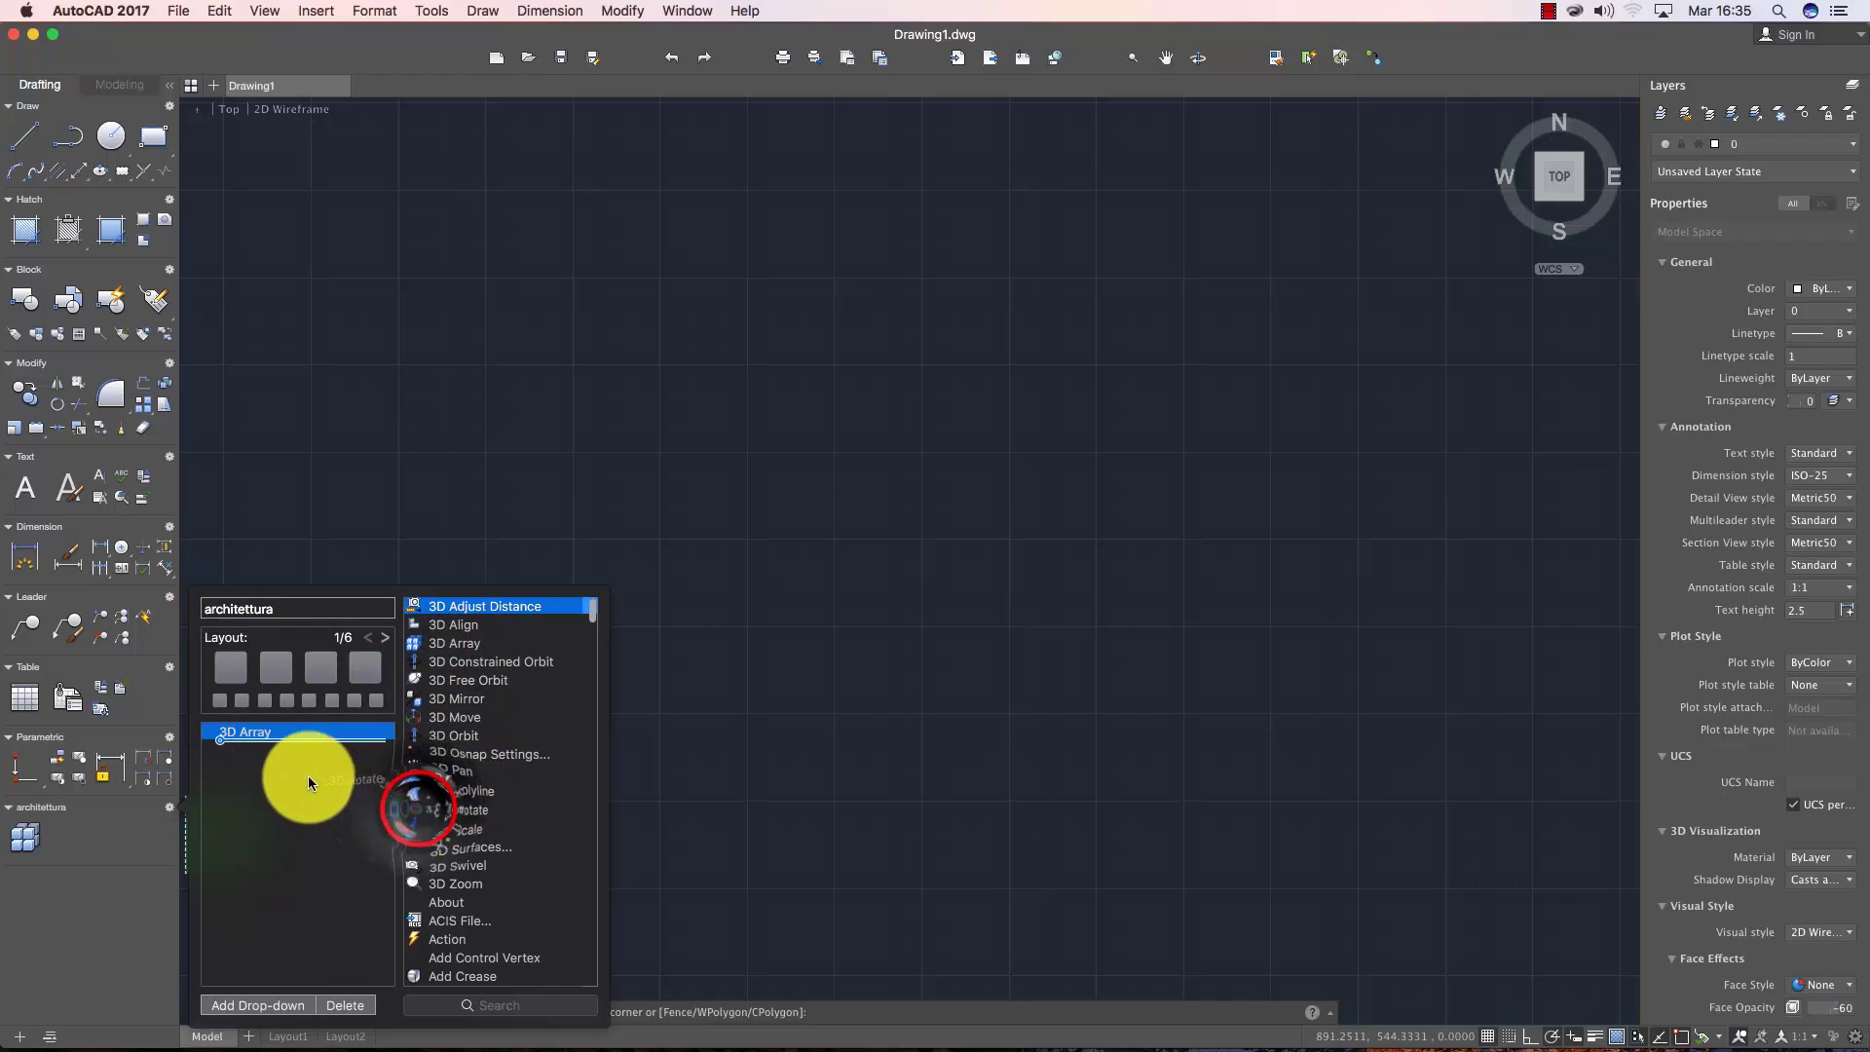
pyautogui.moveTo(438, 738); pyautogui.dragTo(308, 792)
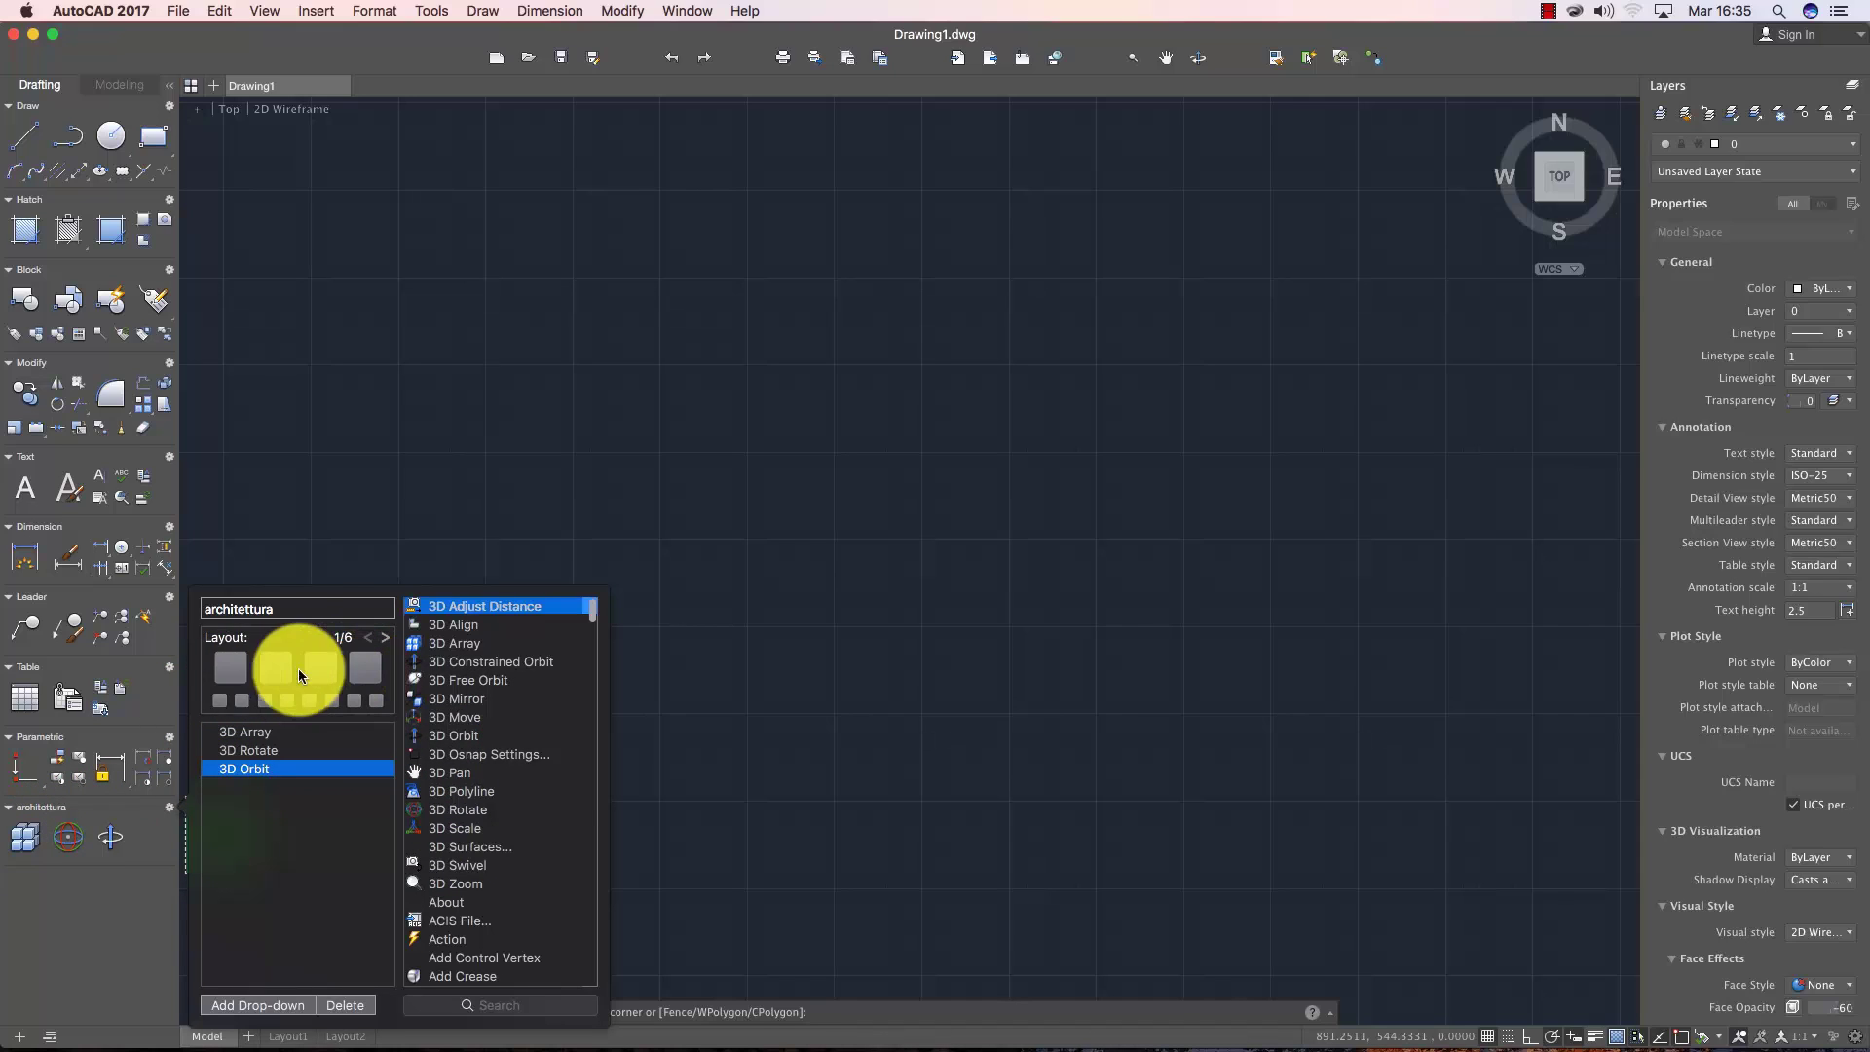
pyautogui.moveTo(455, 699); pyautogui.dragTo(290, 789)
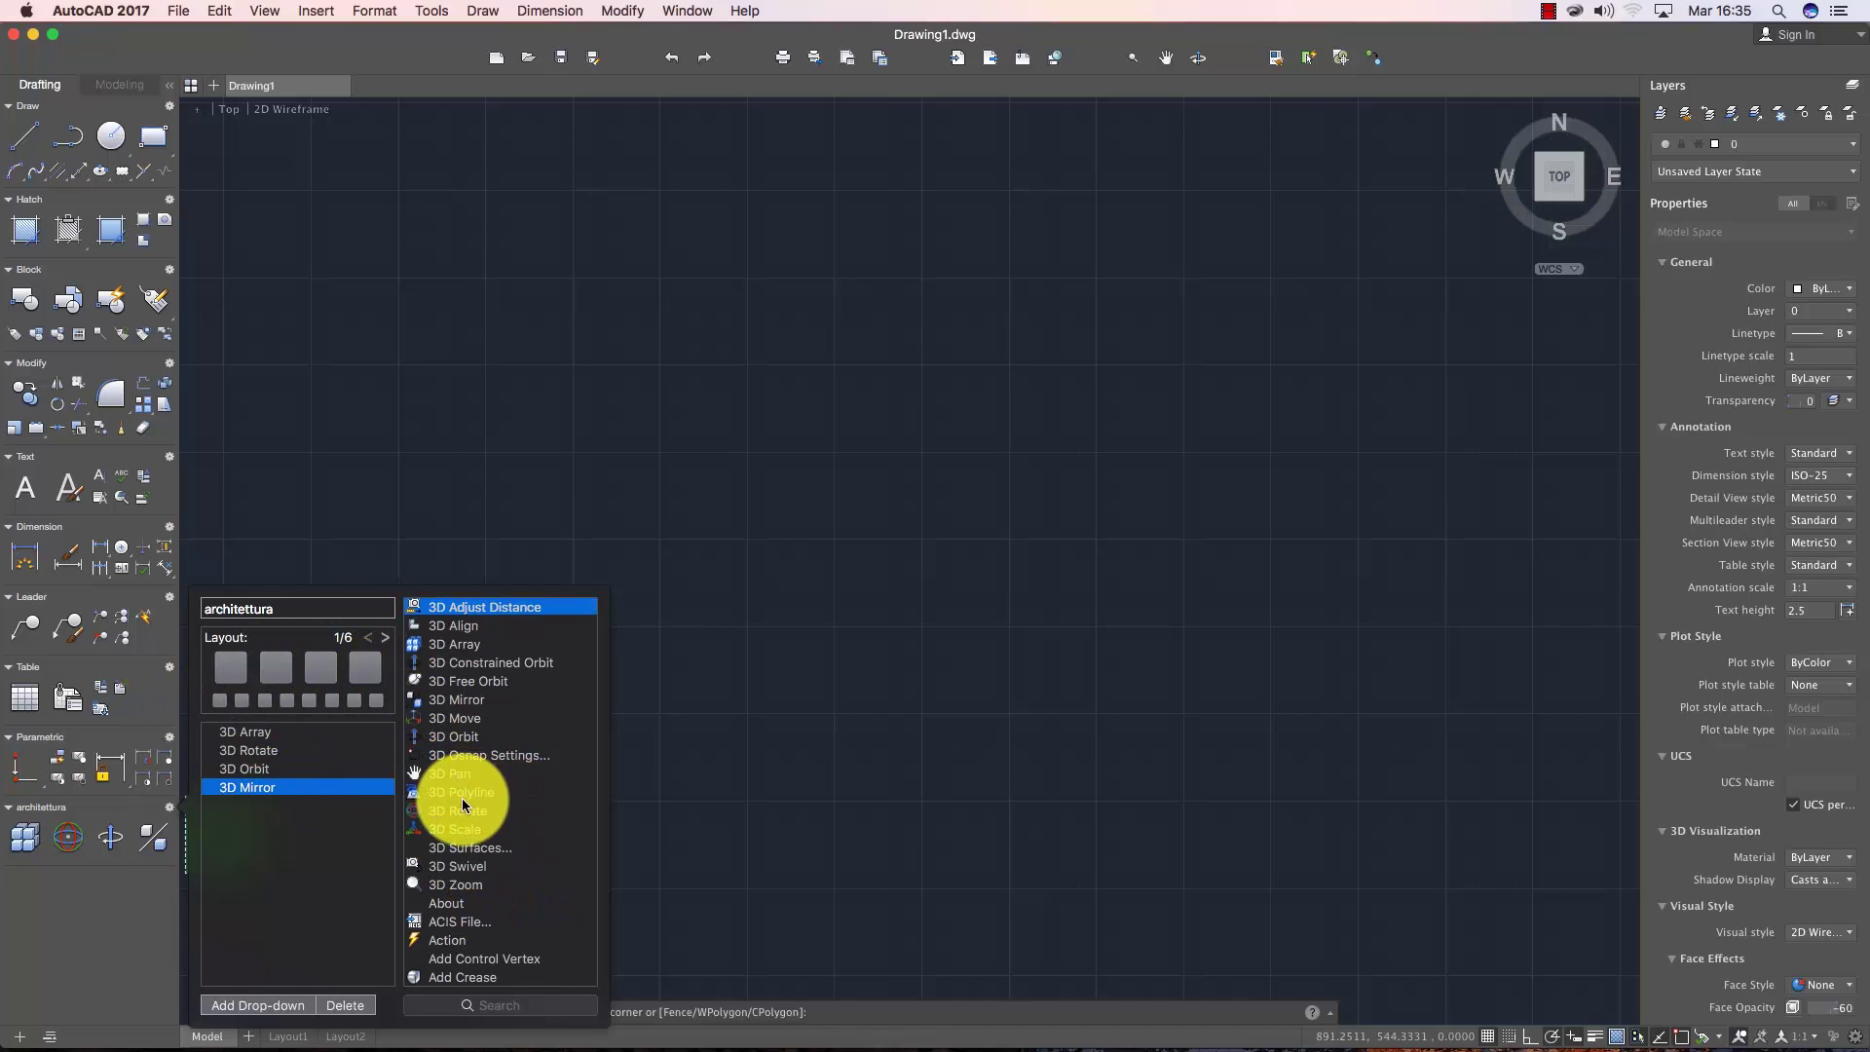
pyautogui.scroll(-1, 465, 802)
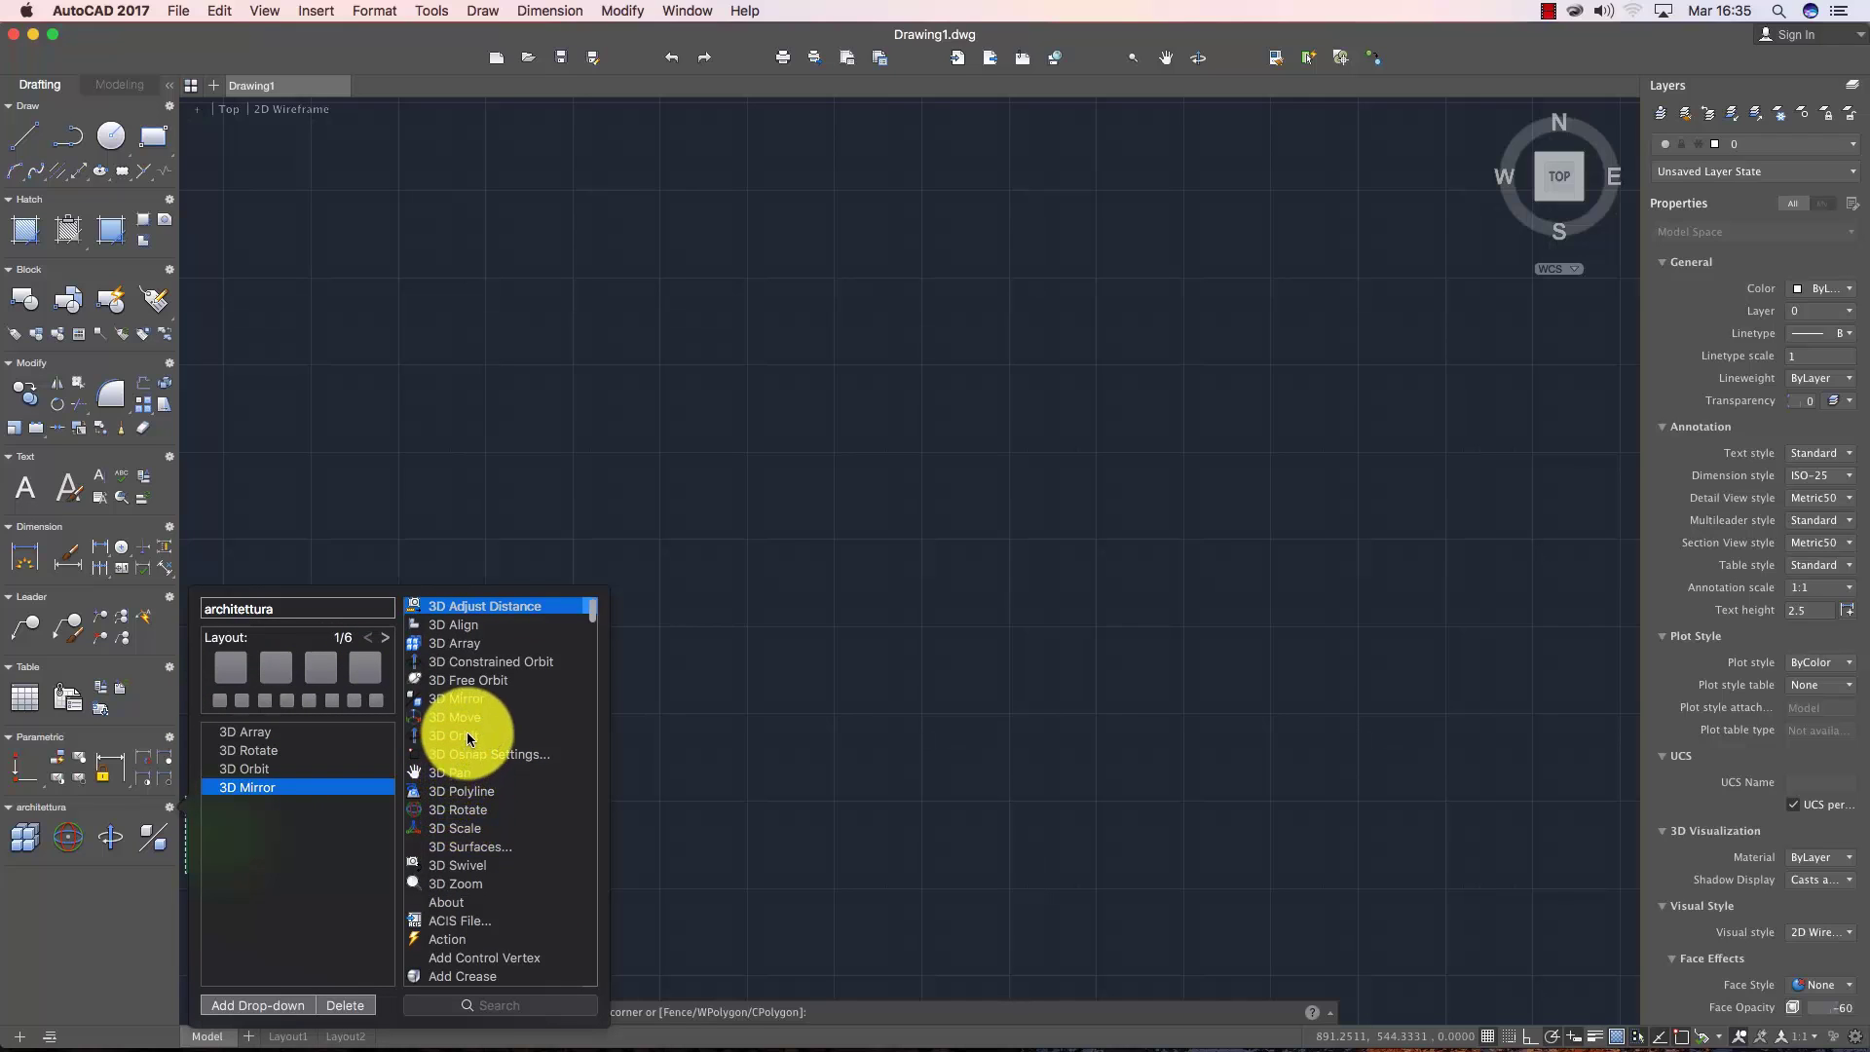
pyautogui.scroll(-1, 463, 704)
pyautogui.moveTo(459, 641); pyautogui.dragTo(255, 832)
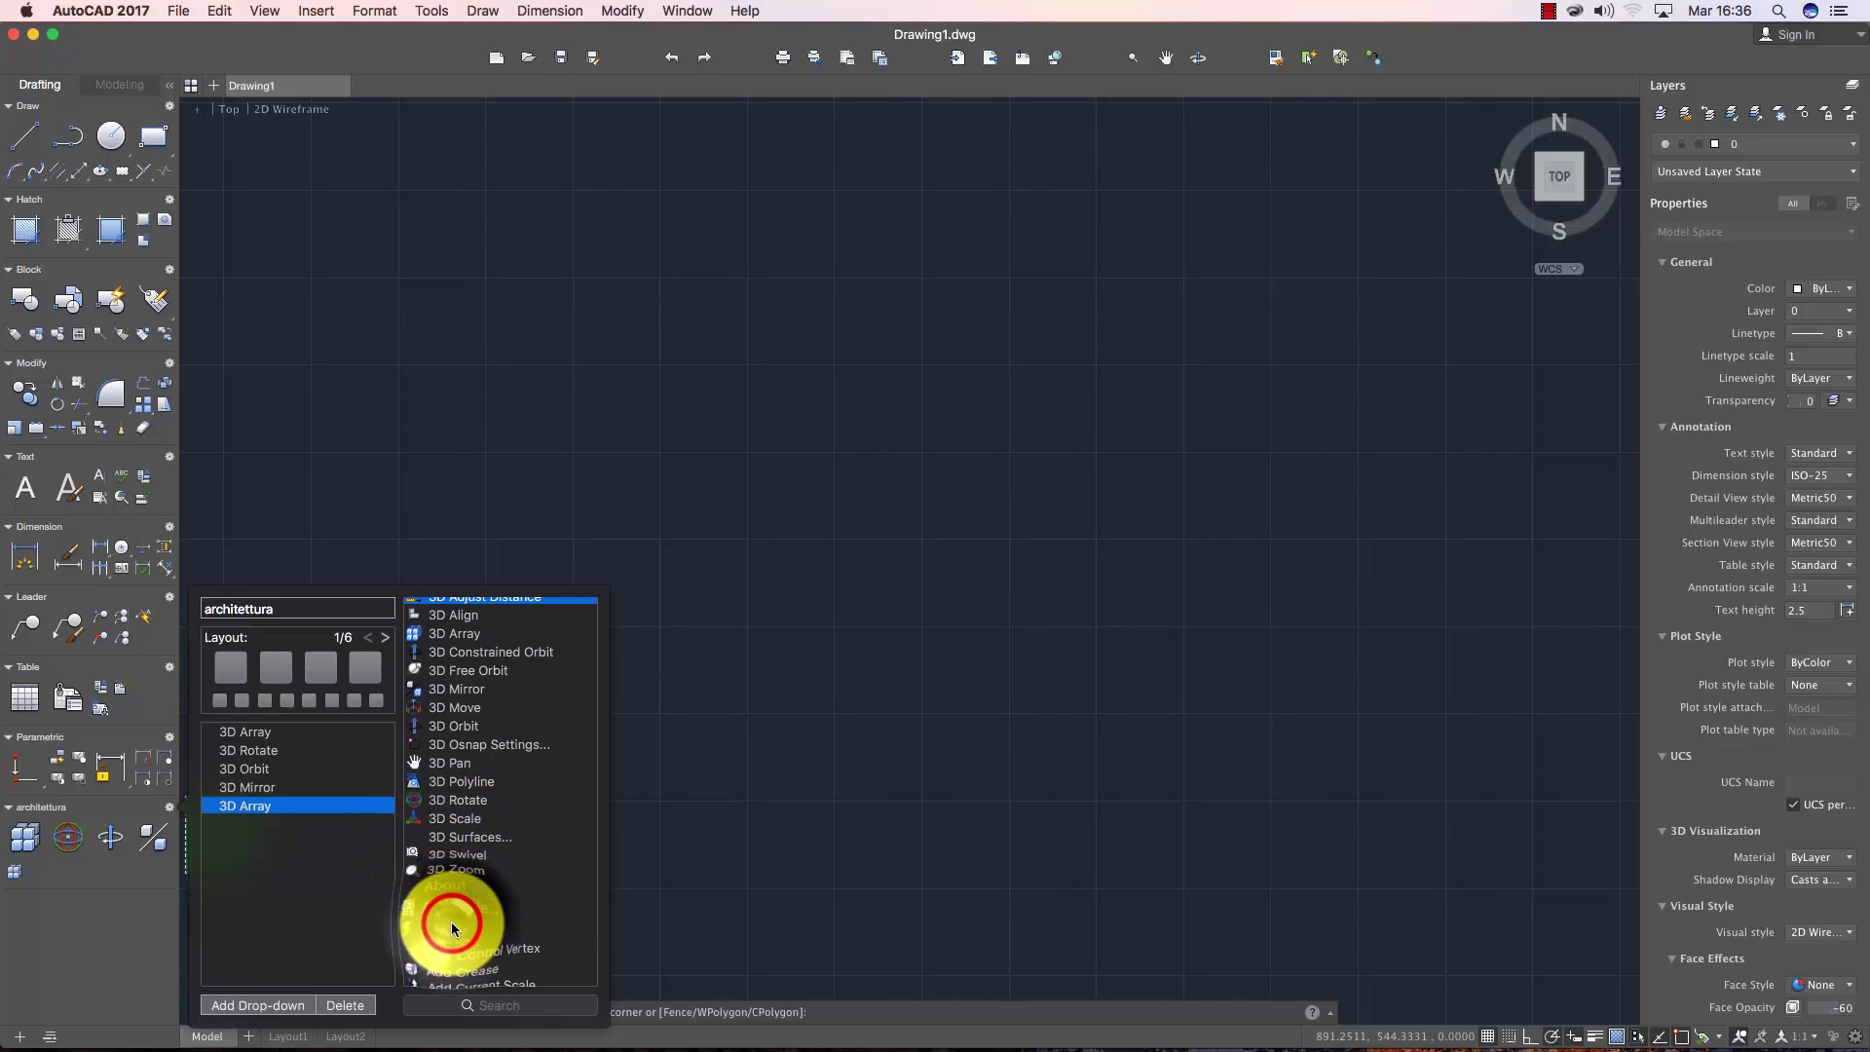
pyautogui.moveTo(452, 923); pyautogui.dragTo(296, 855)
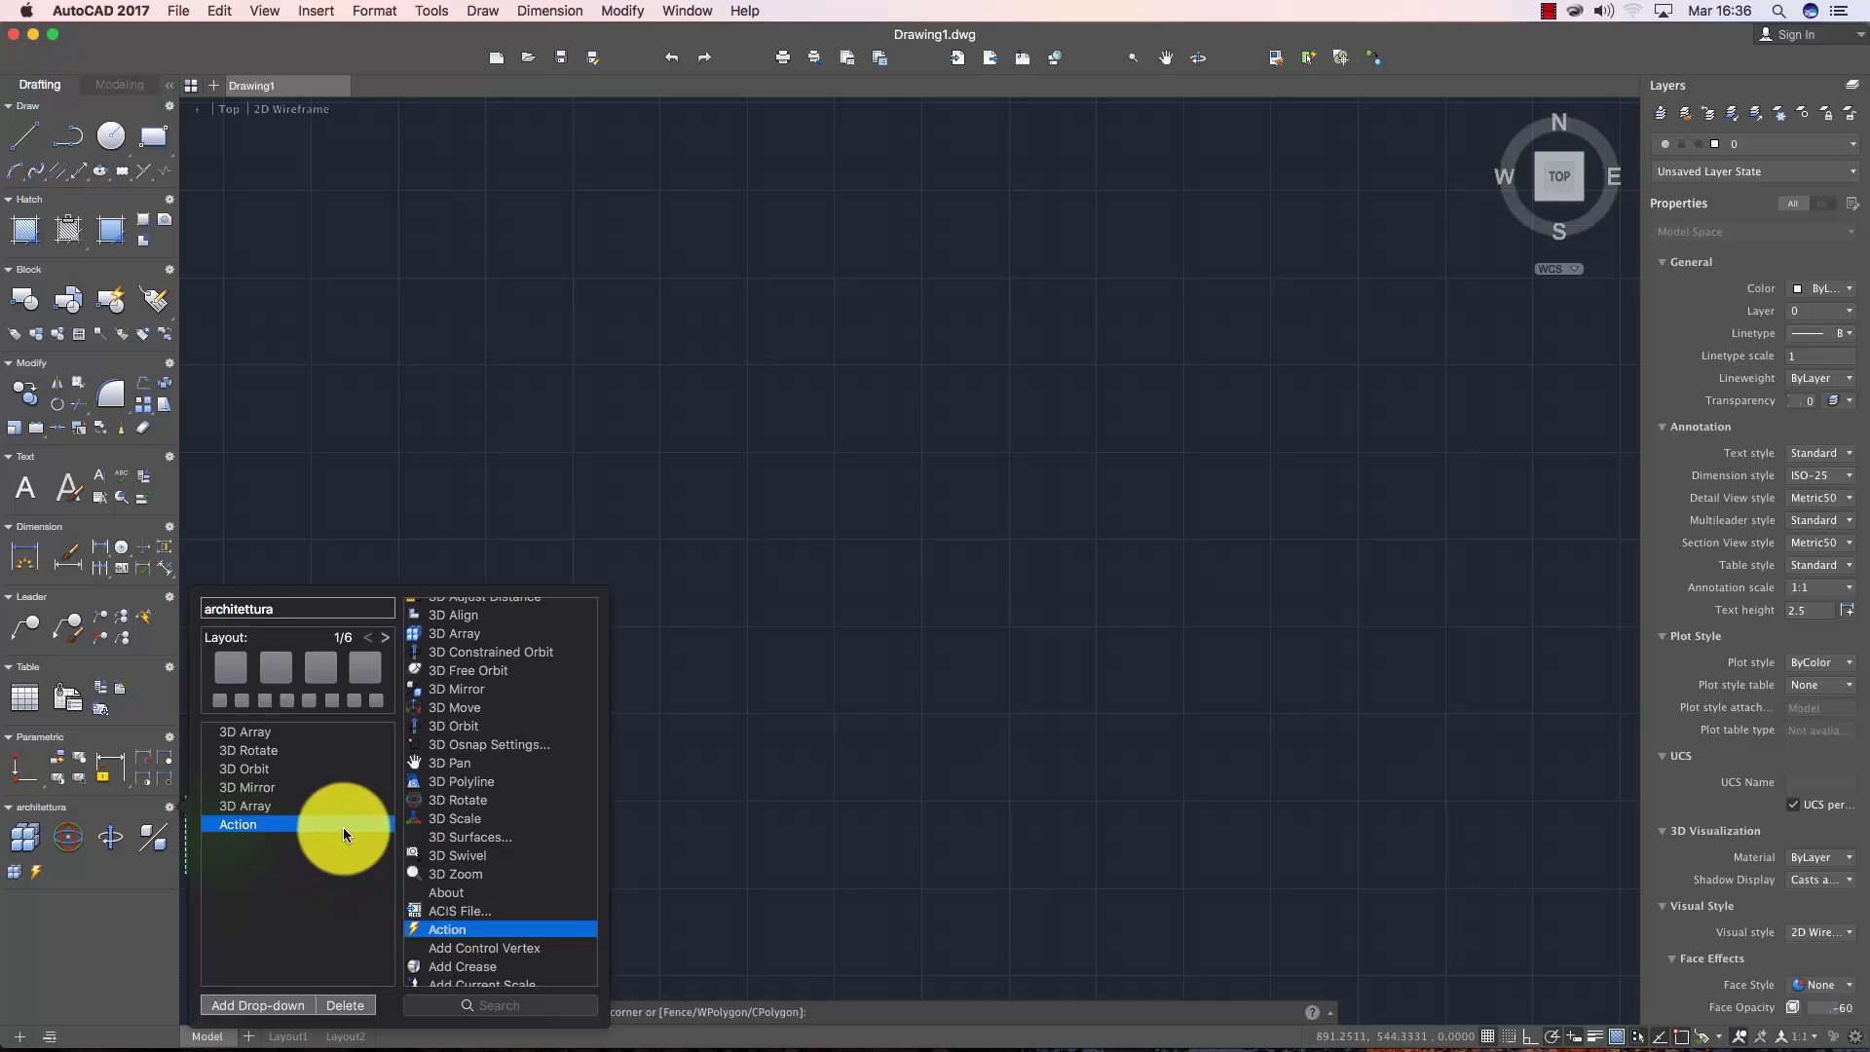
pyautogui.click(343, 1005)
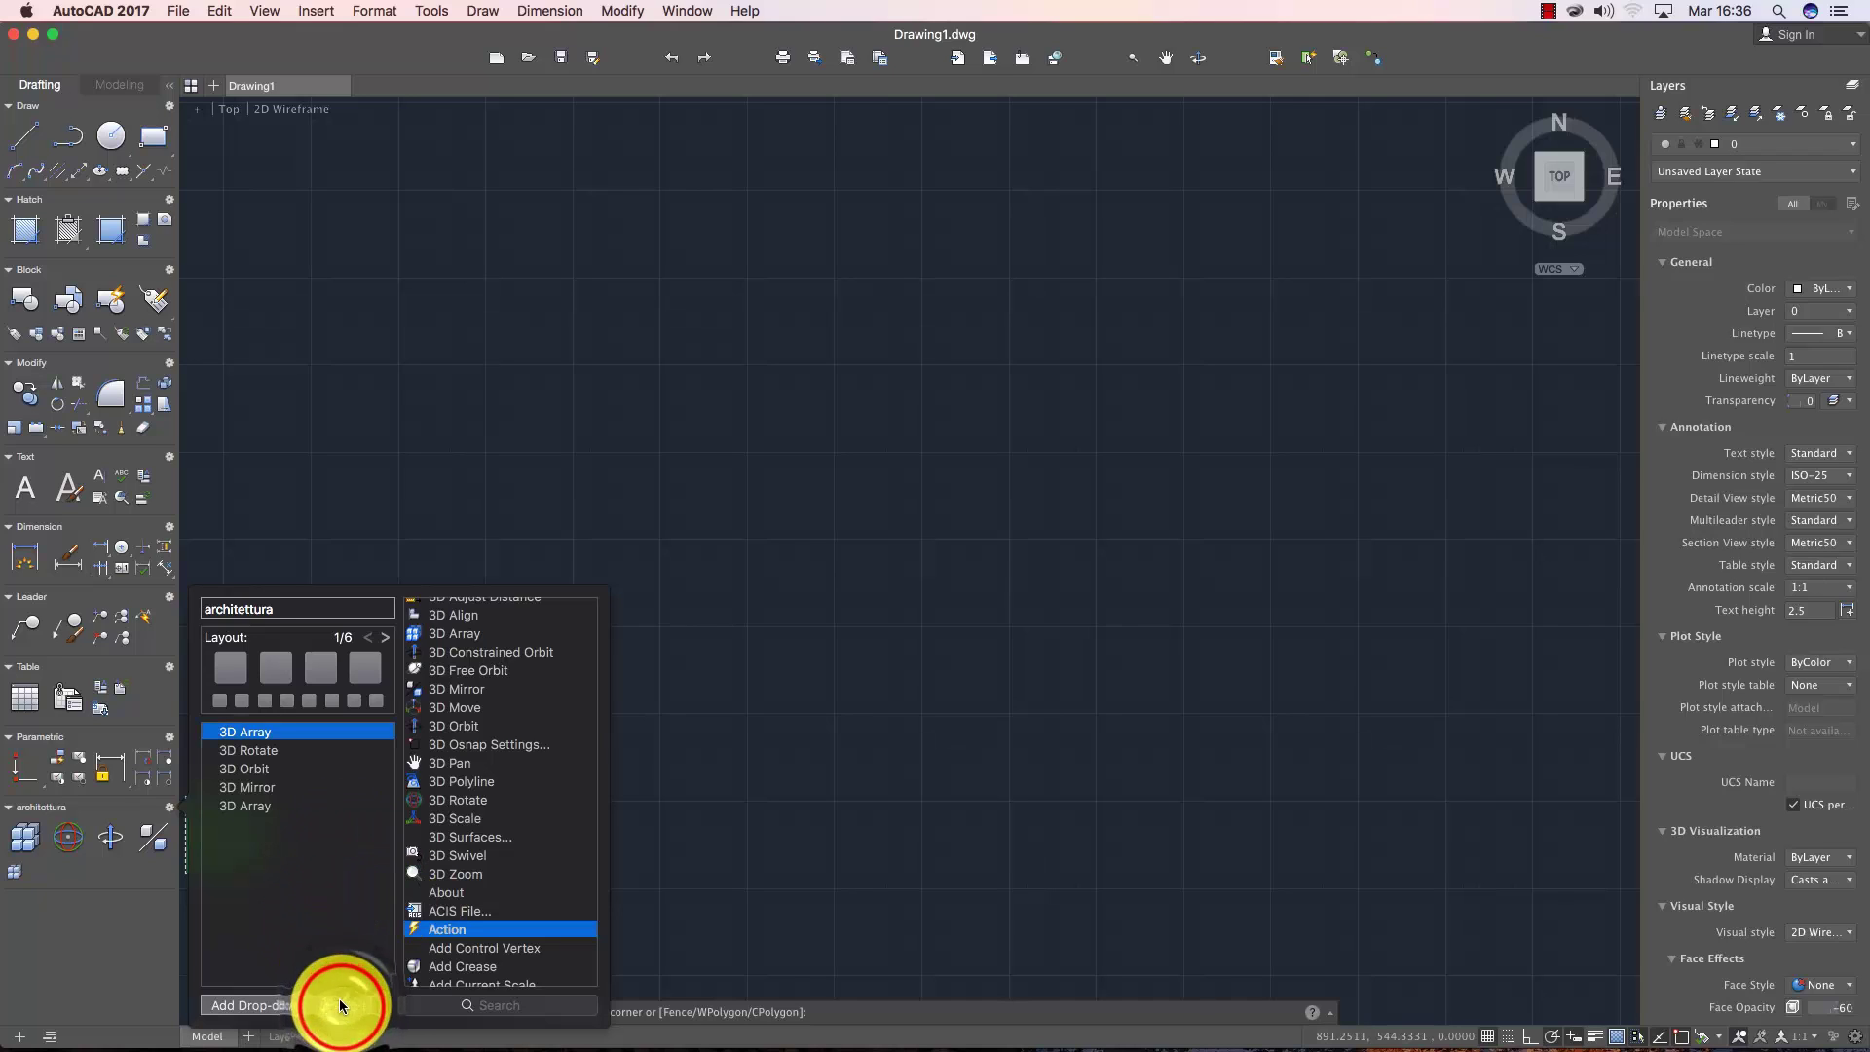
pyautogui.click(115, 845)
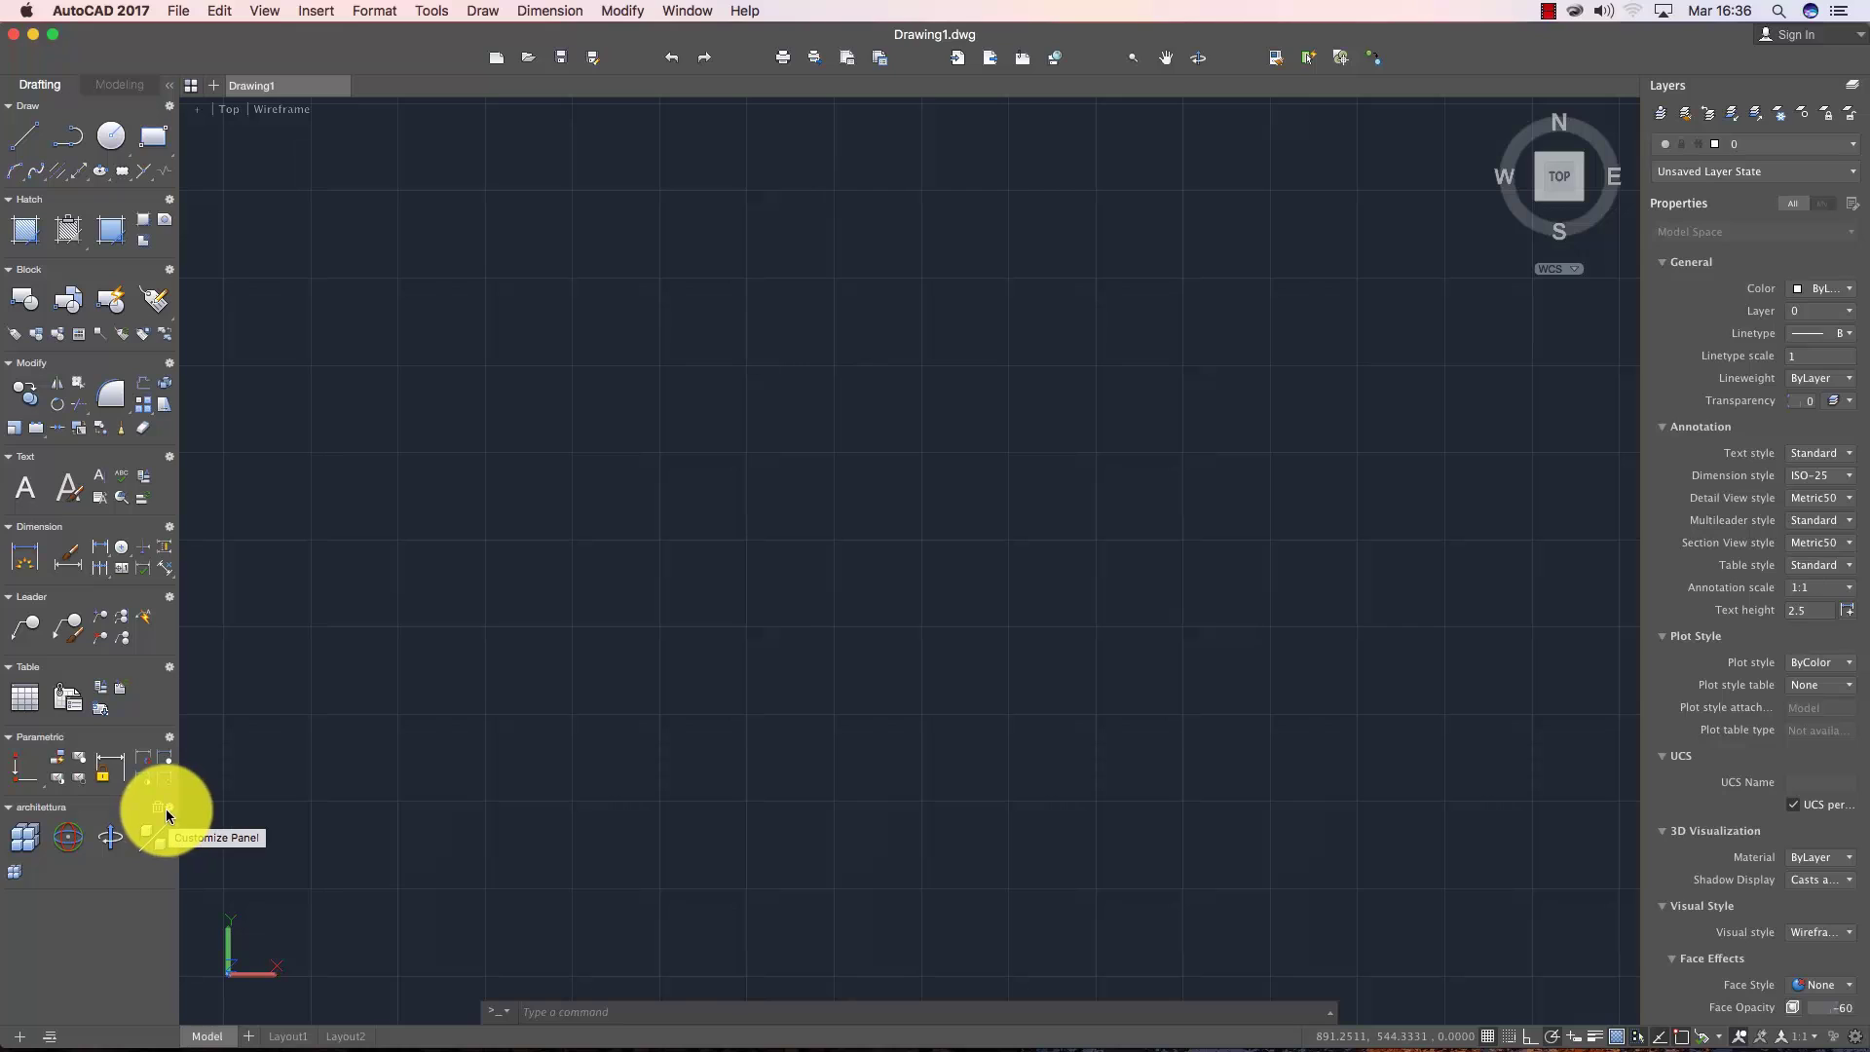
# - Trash the architettura panel and confirm Delete
pyautogui.click(158, 808)
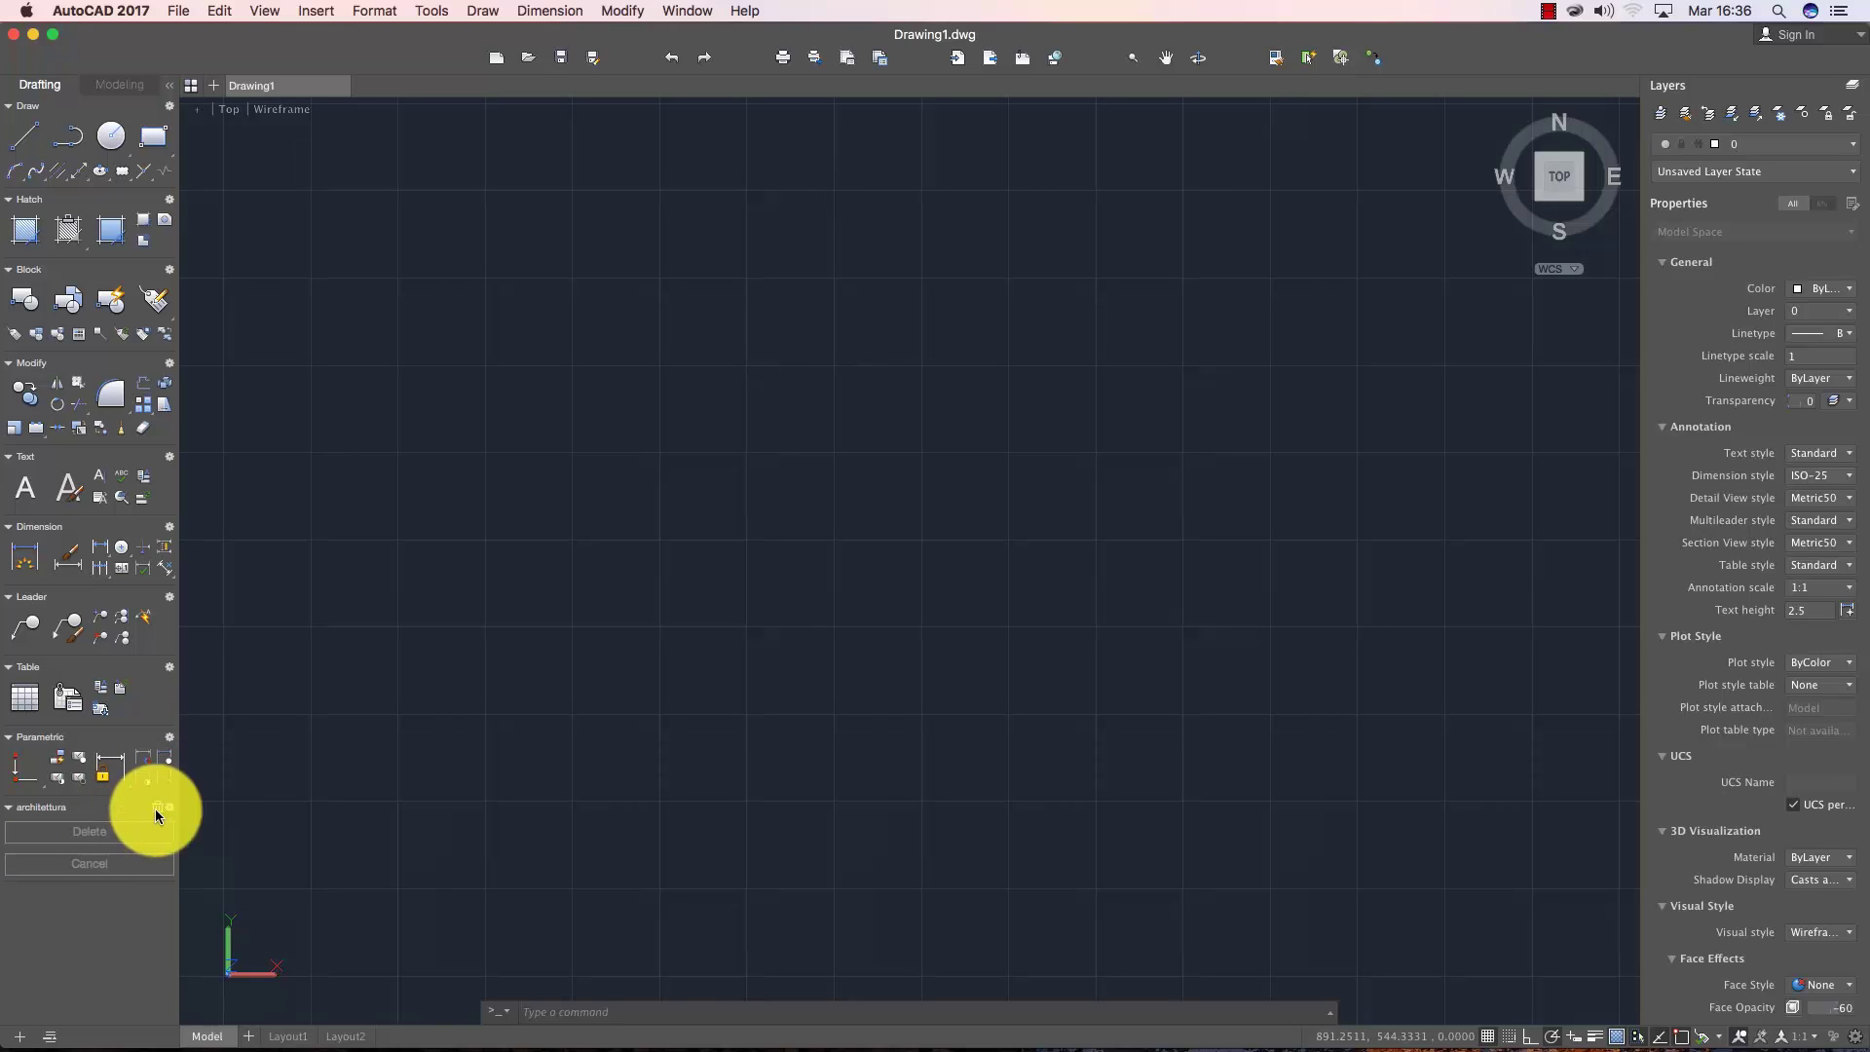
pyautogui.click(104, 834)
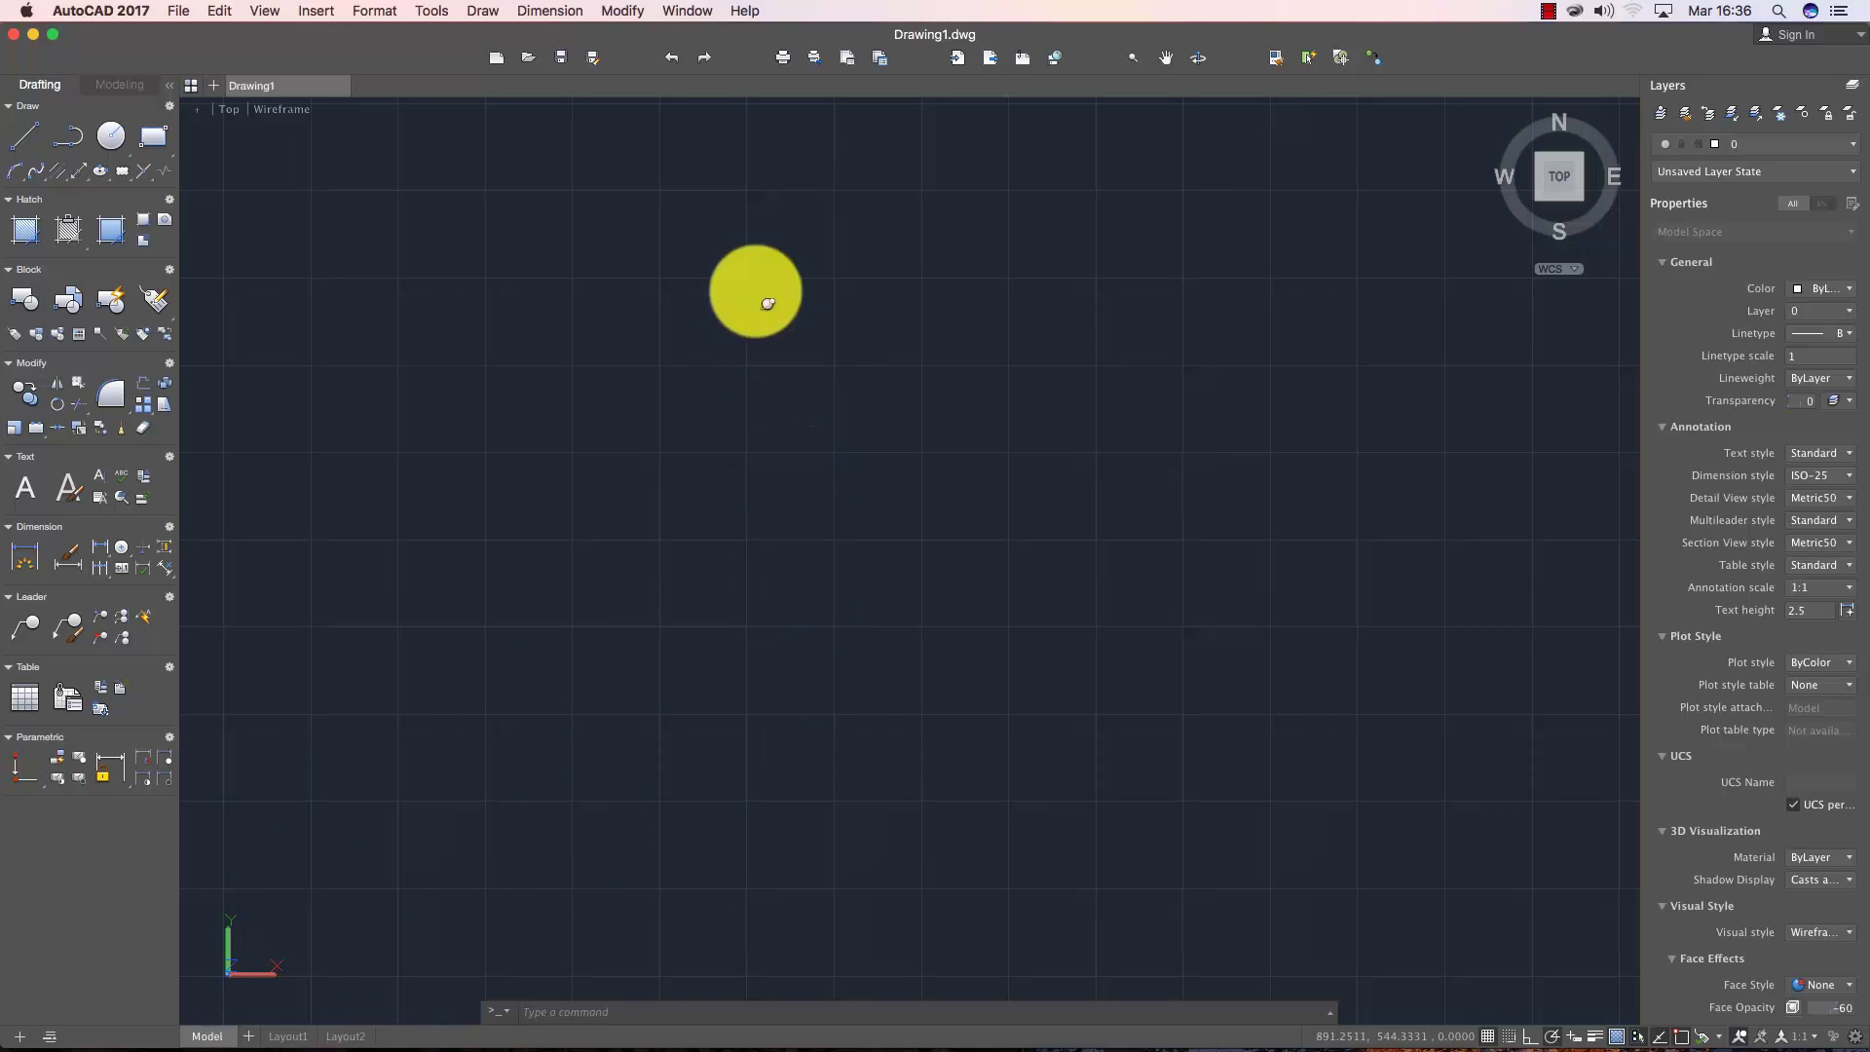
pyautogui.click(686, 11)
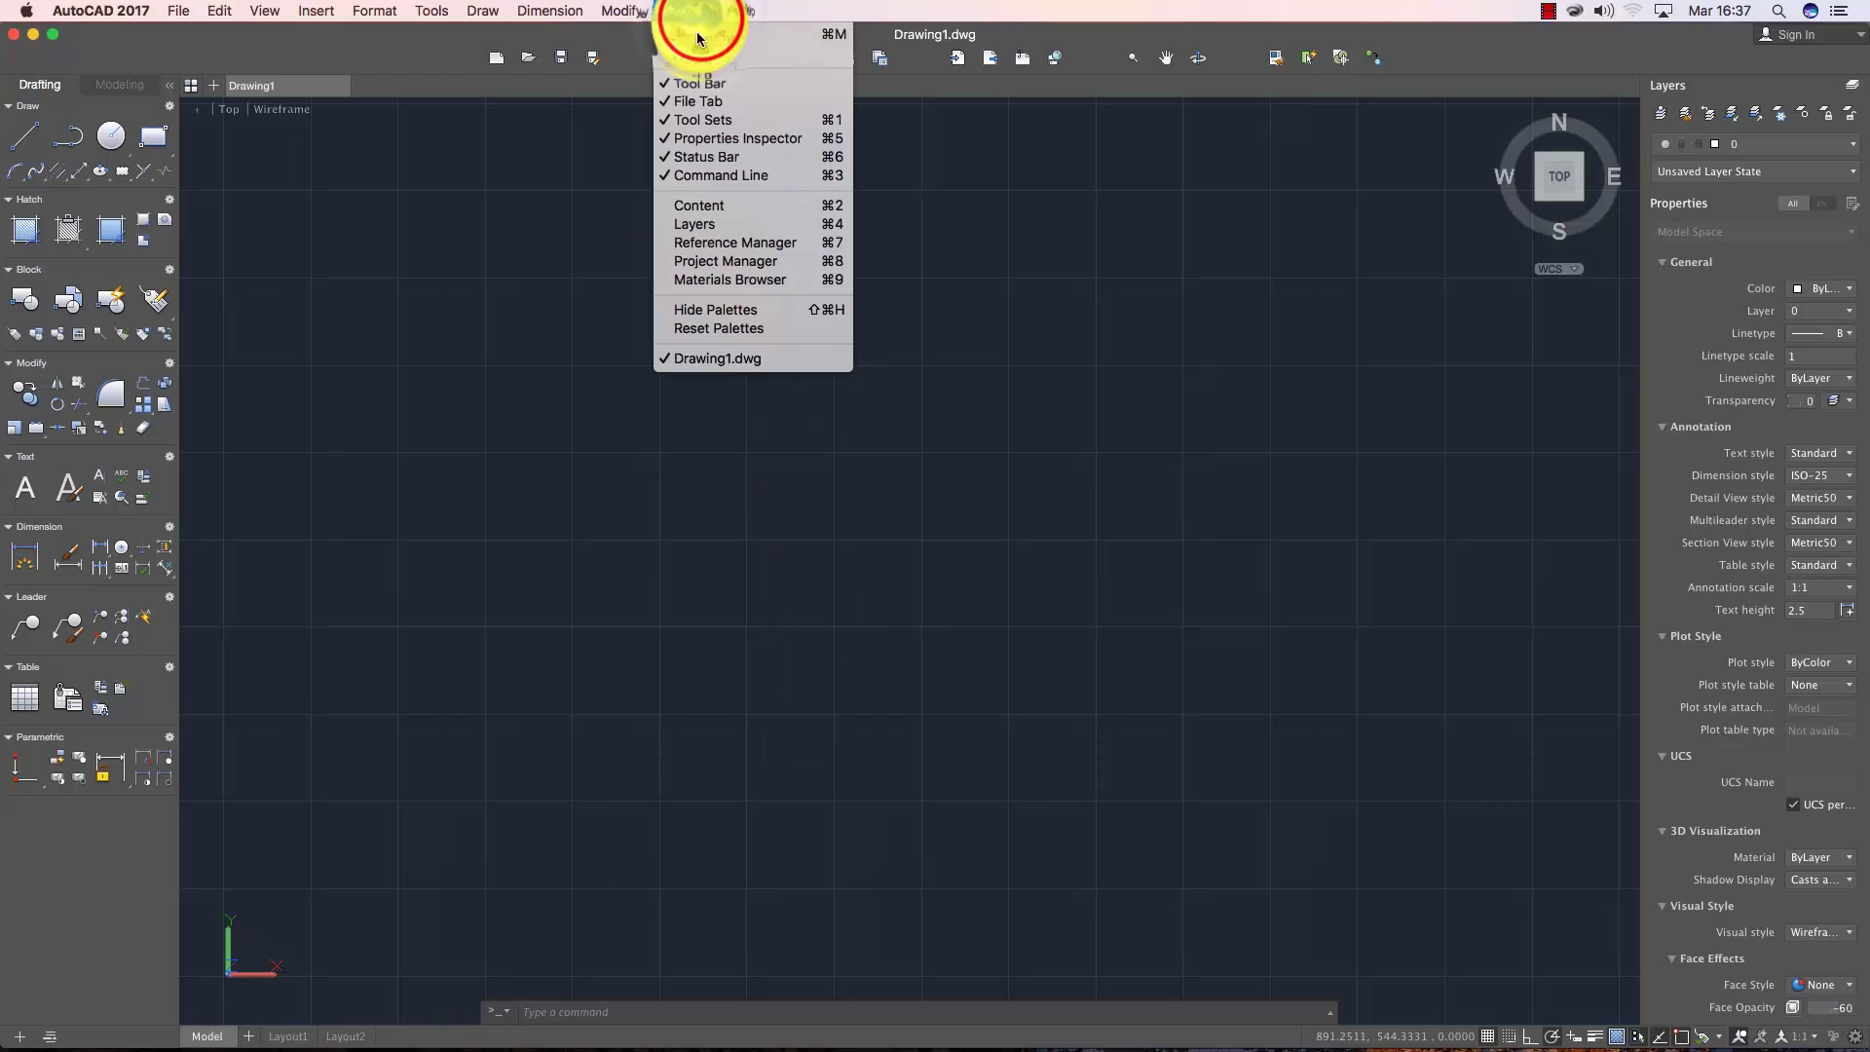
pyautogui.click(697, 163)
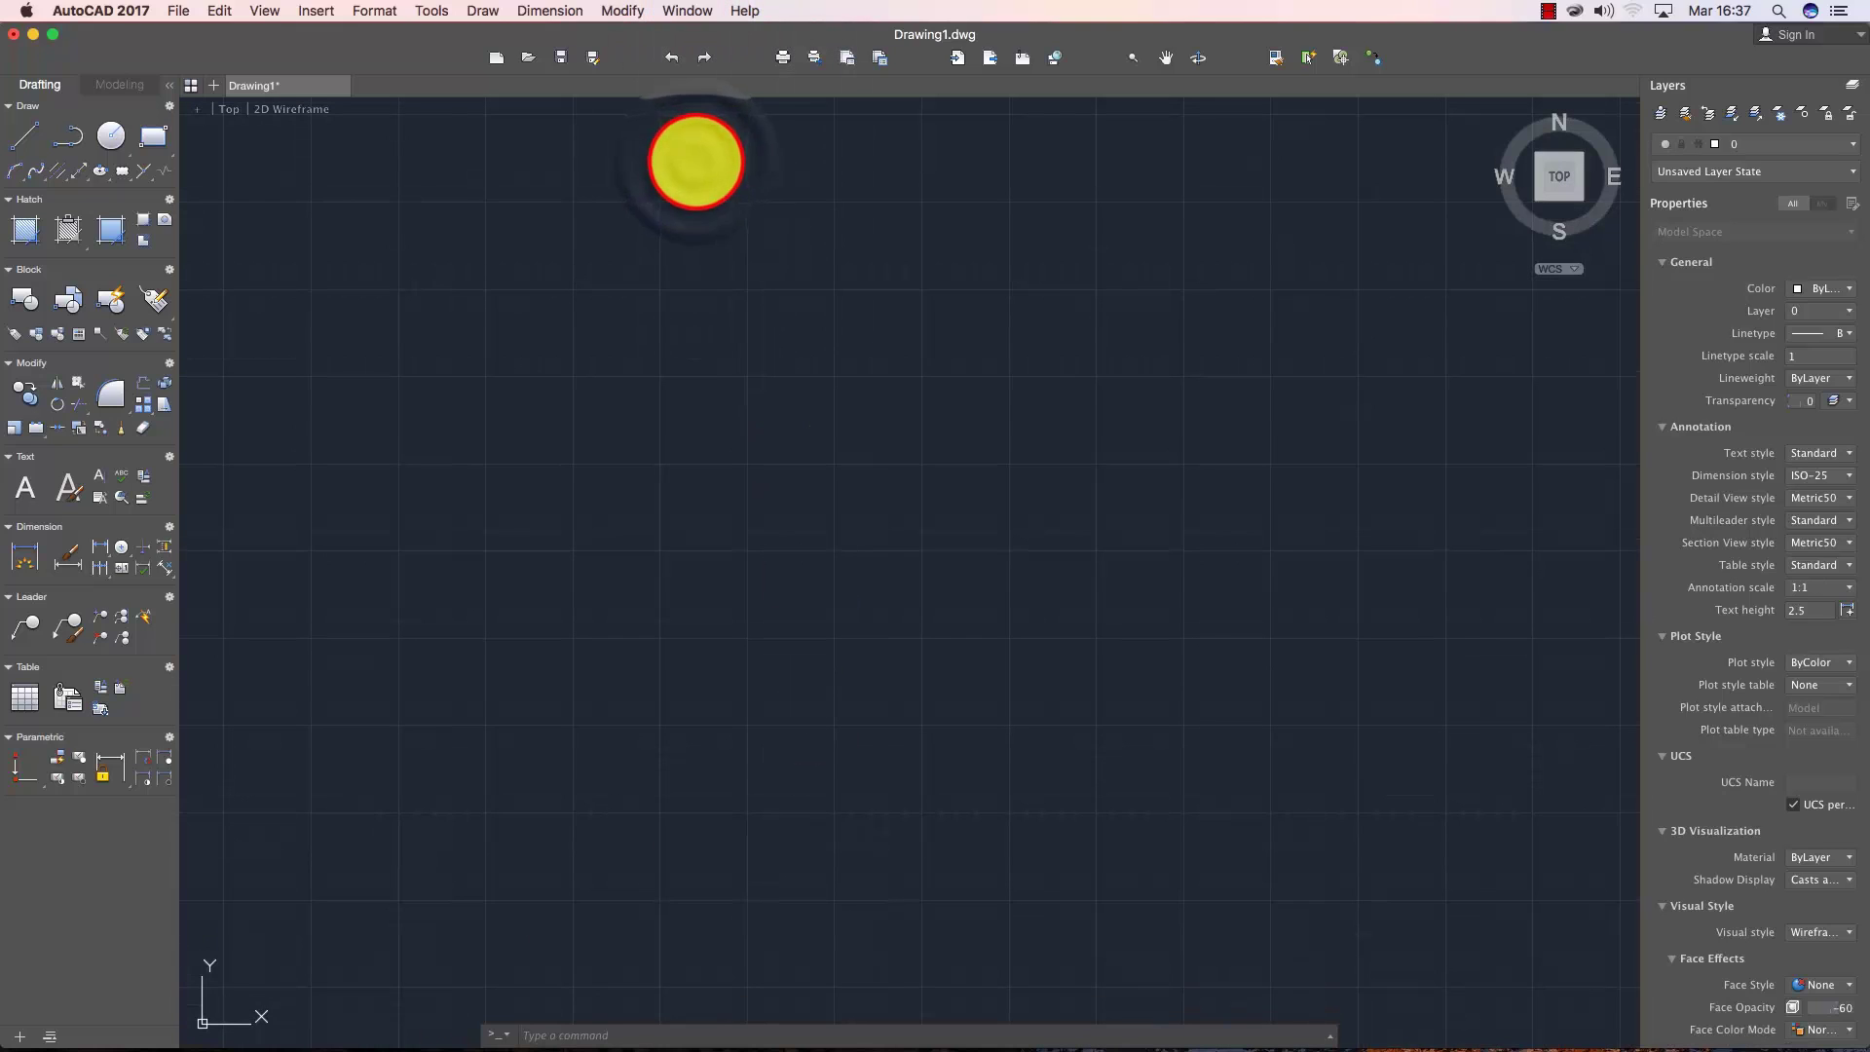
pyautogui.click(689, 12)
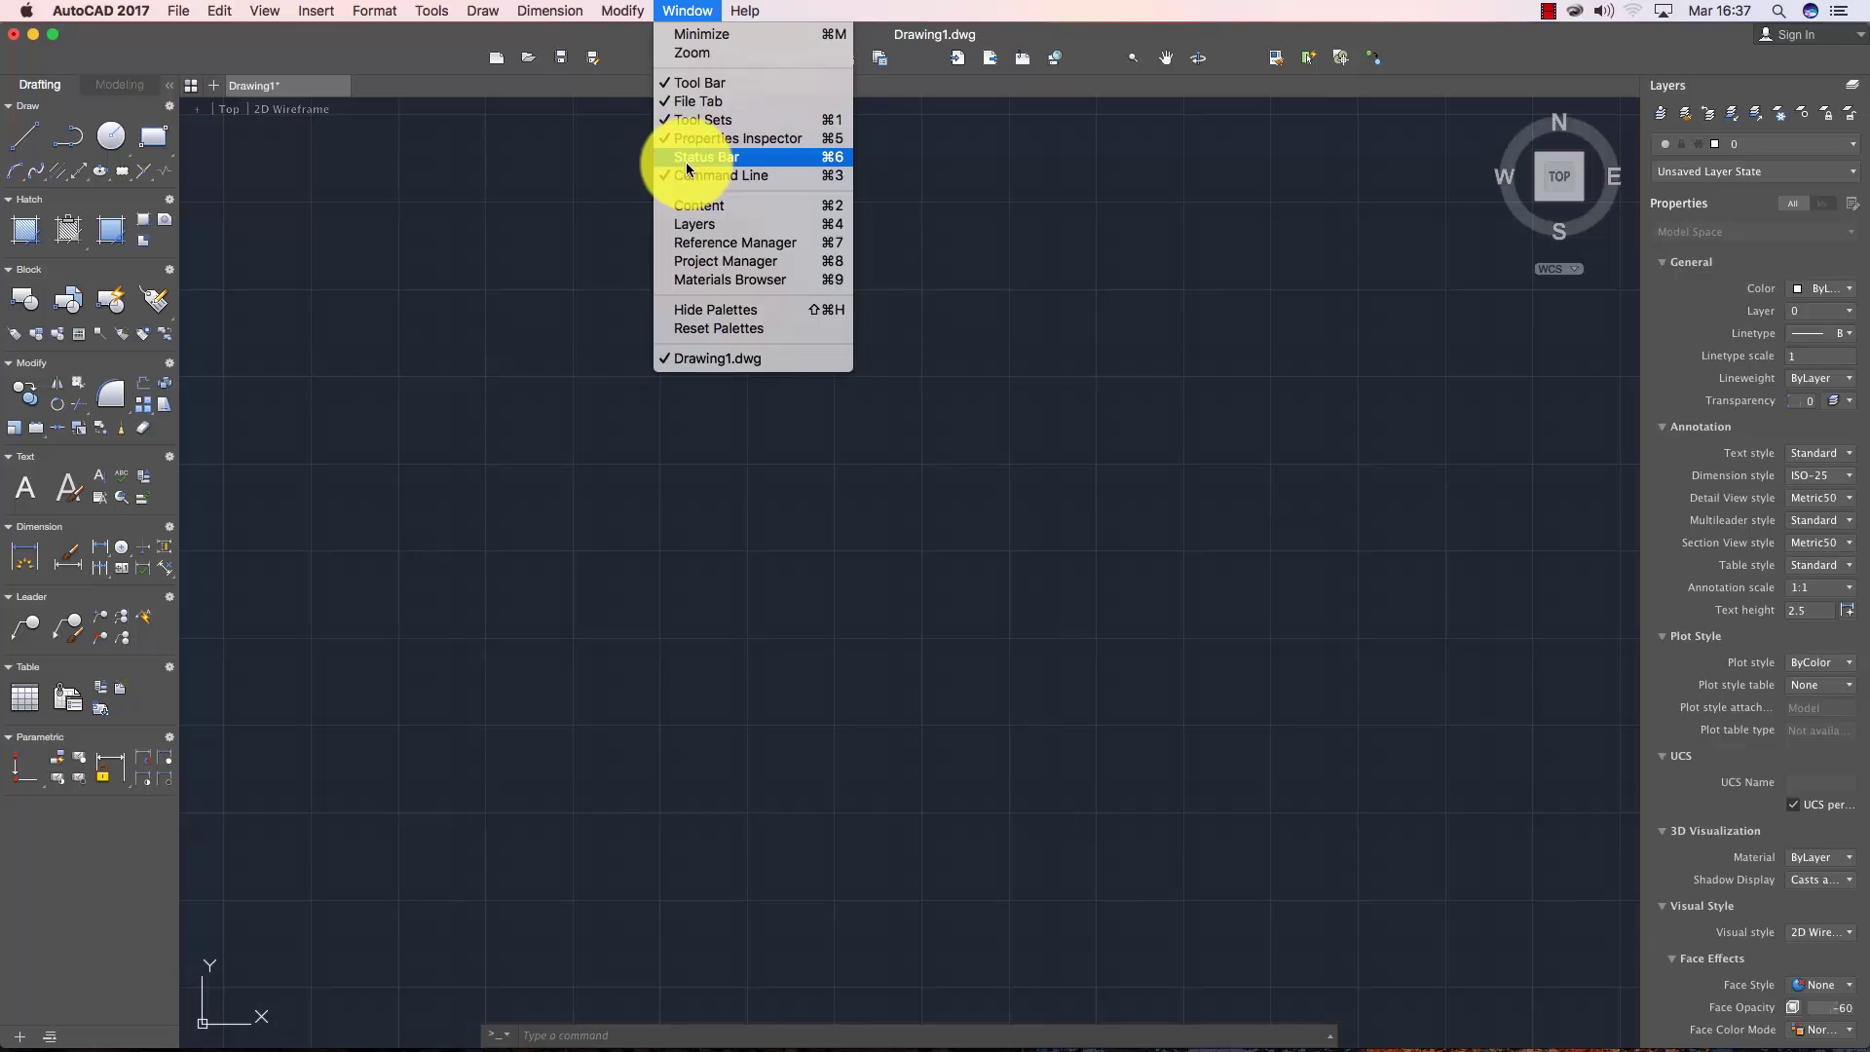
pyautogui.click(686, 157)
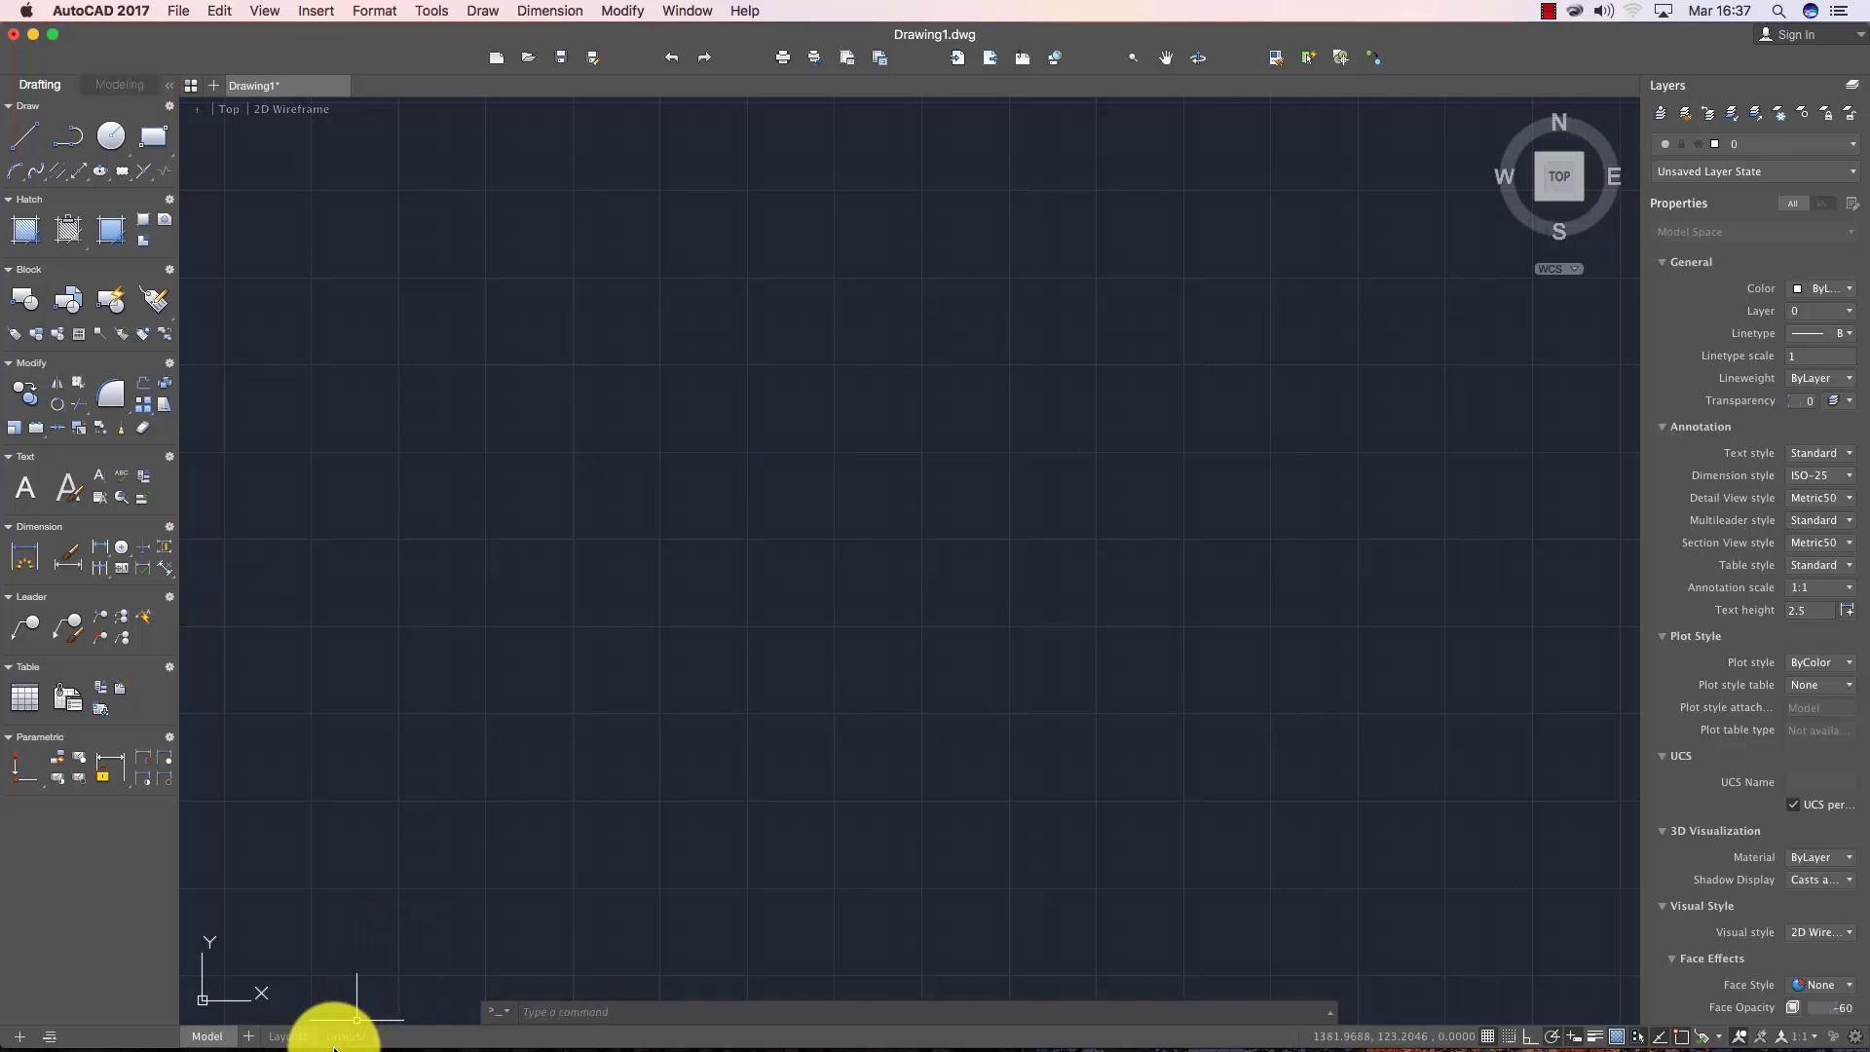
pyautogui.click(293, 1036)
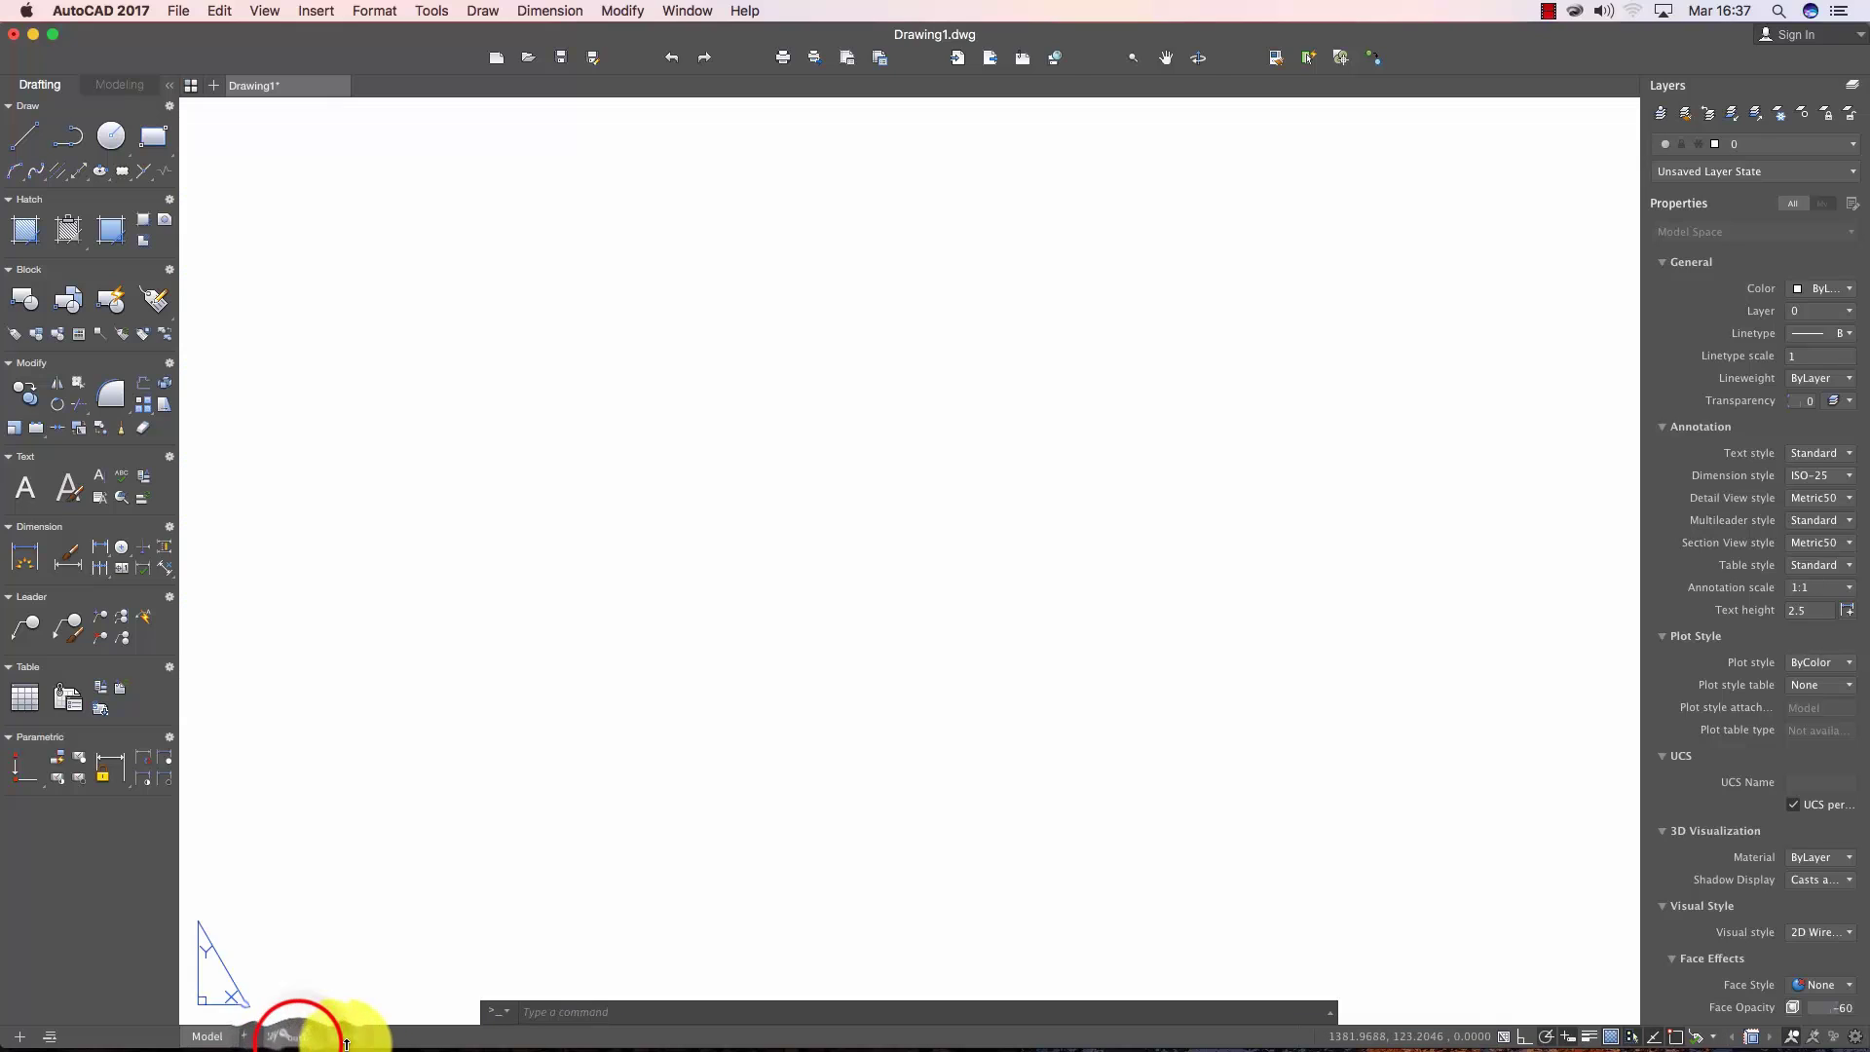
pyautogui.click(292, 1035)
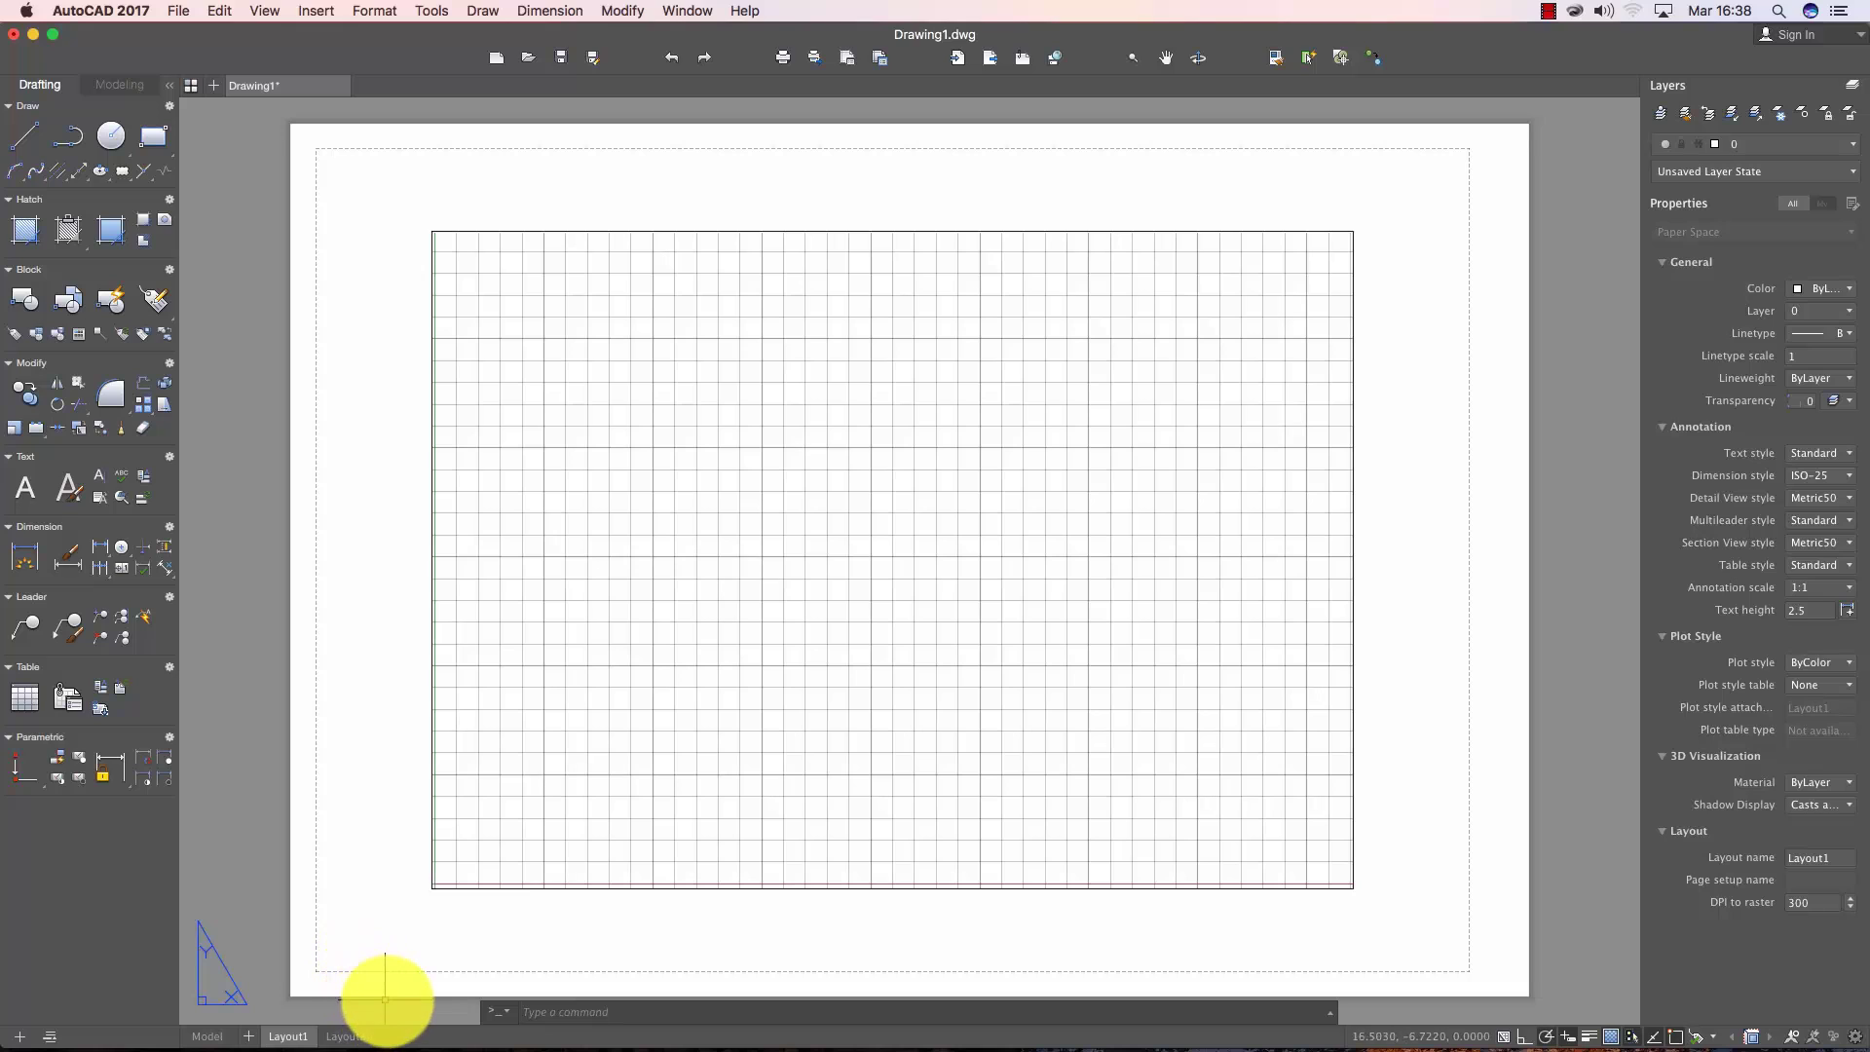
pyautogui.click(208, 1035)
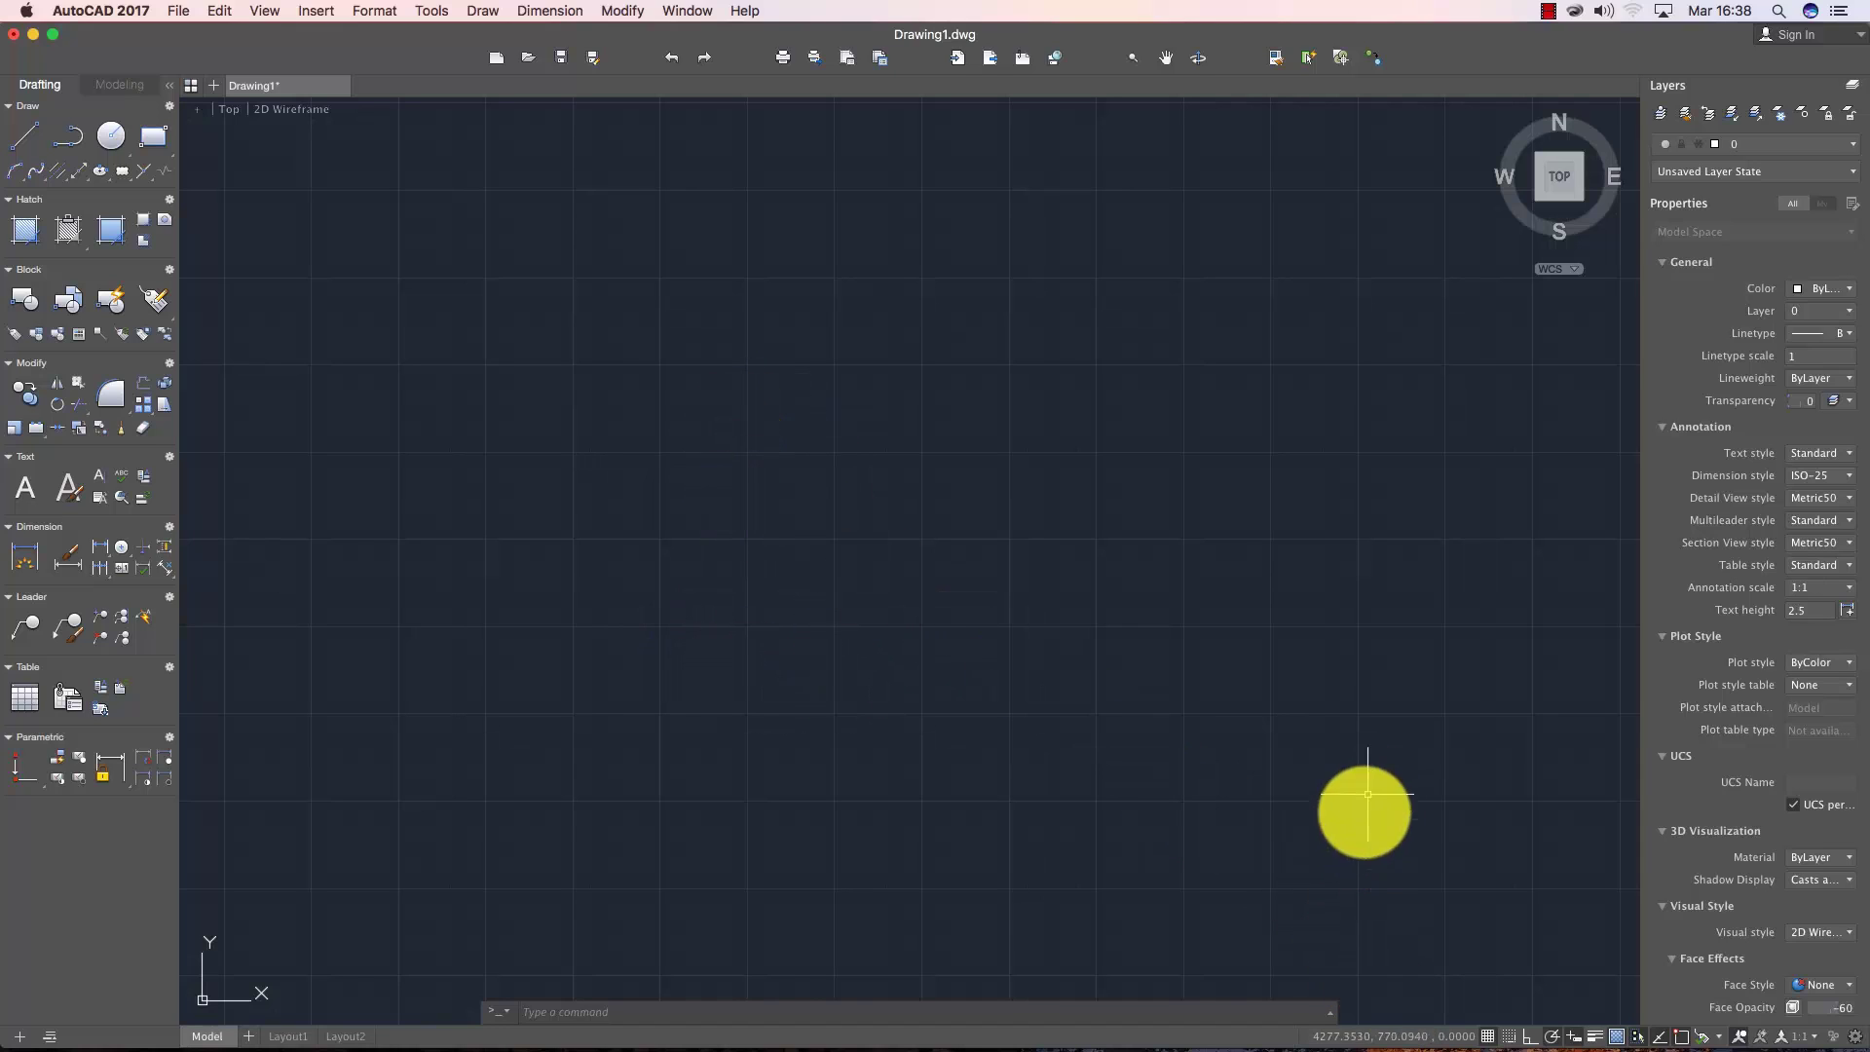
# - Switch the ViewCube to SE Isometric, then back to the Top view
pyautogui.click(1329, 1011)
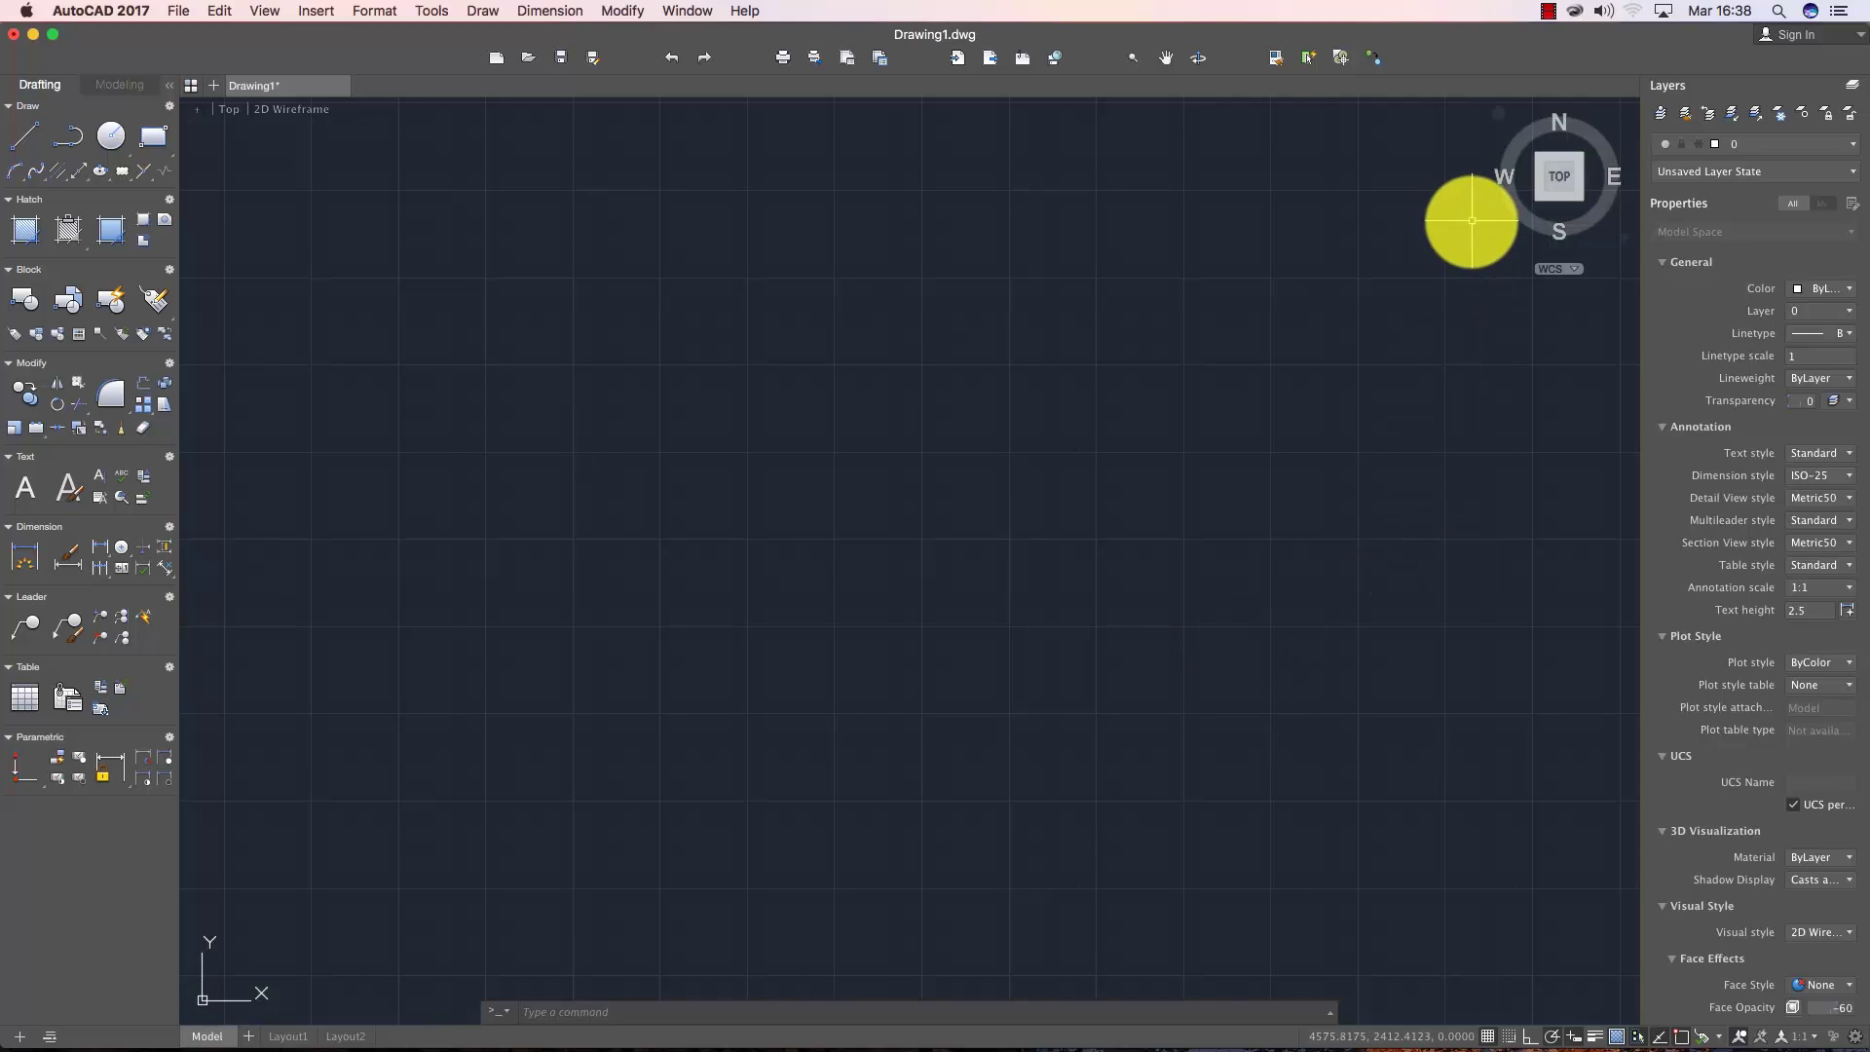
pyautogui.moveTo(1558, 175)
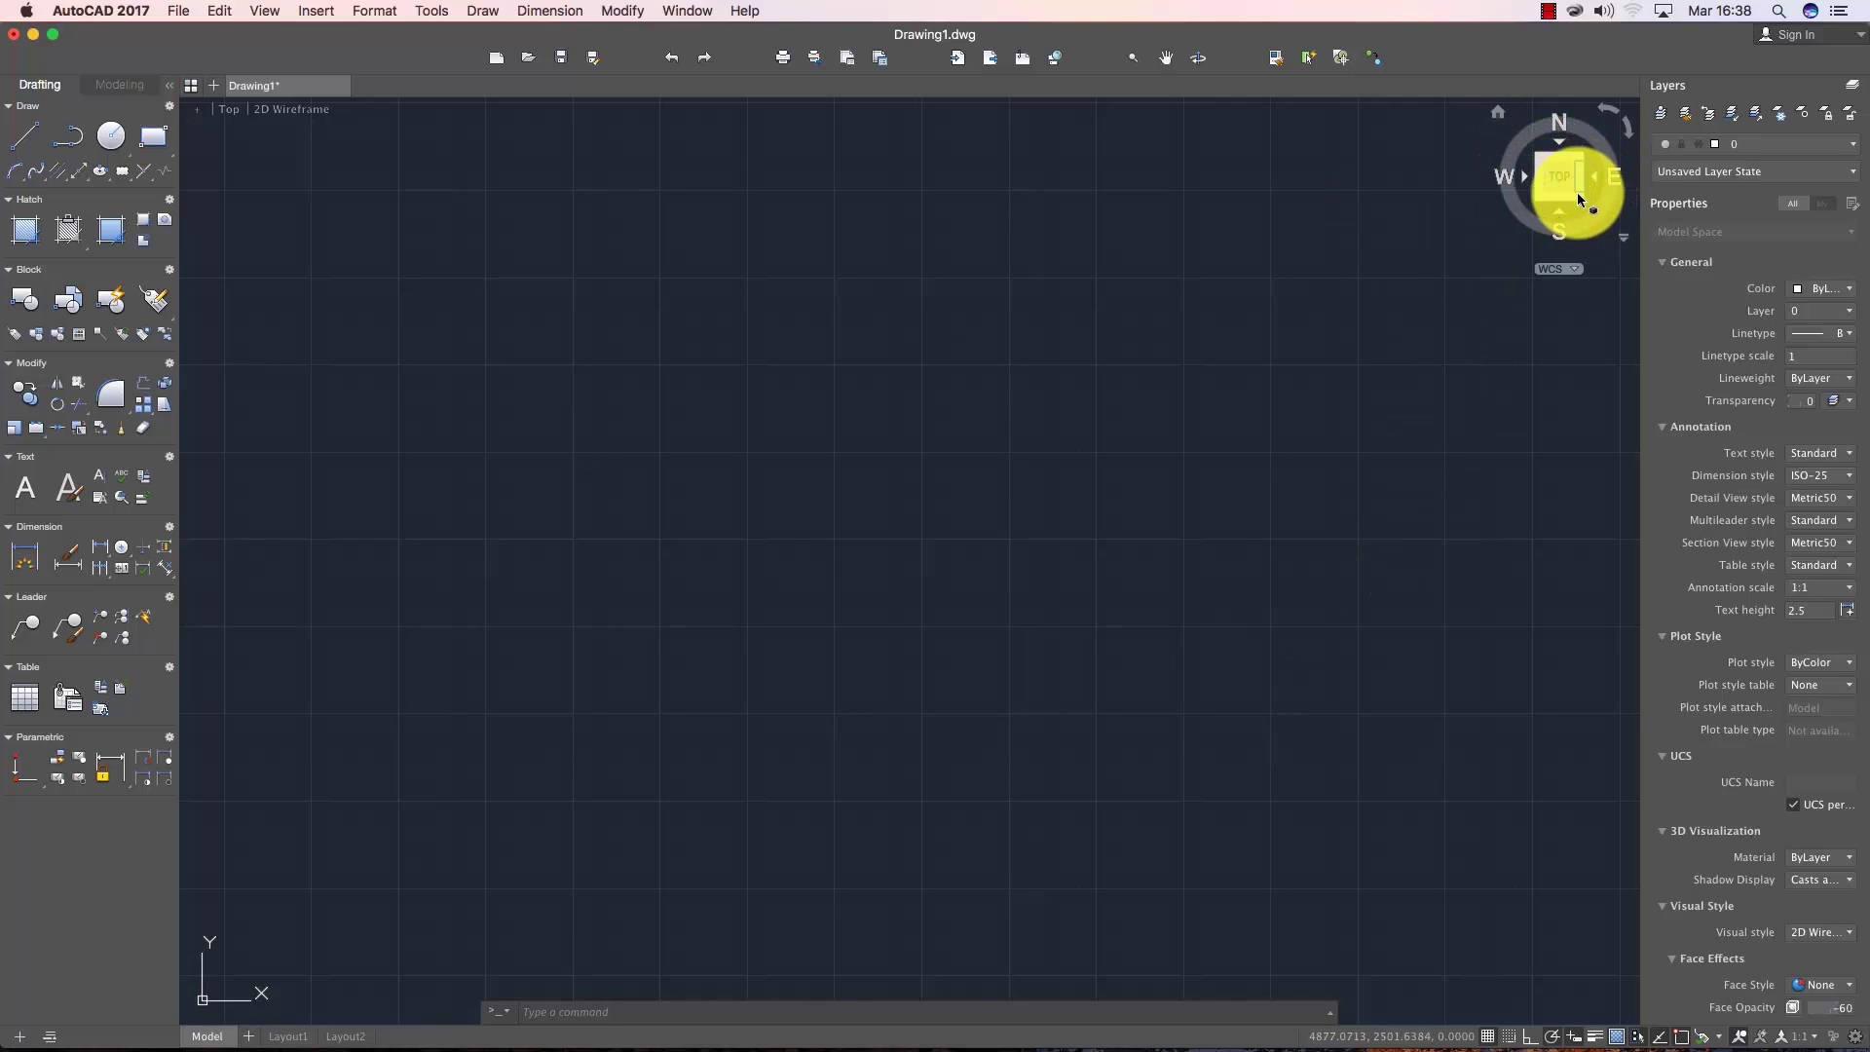
pyautogui.click(1577, 196)
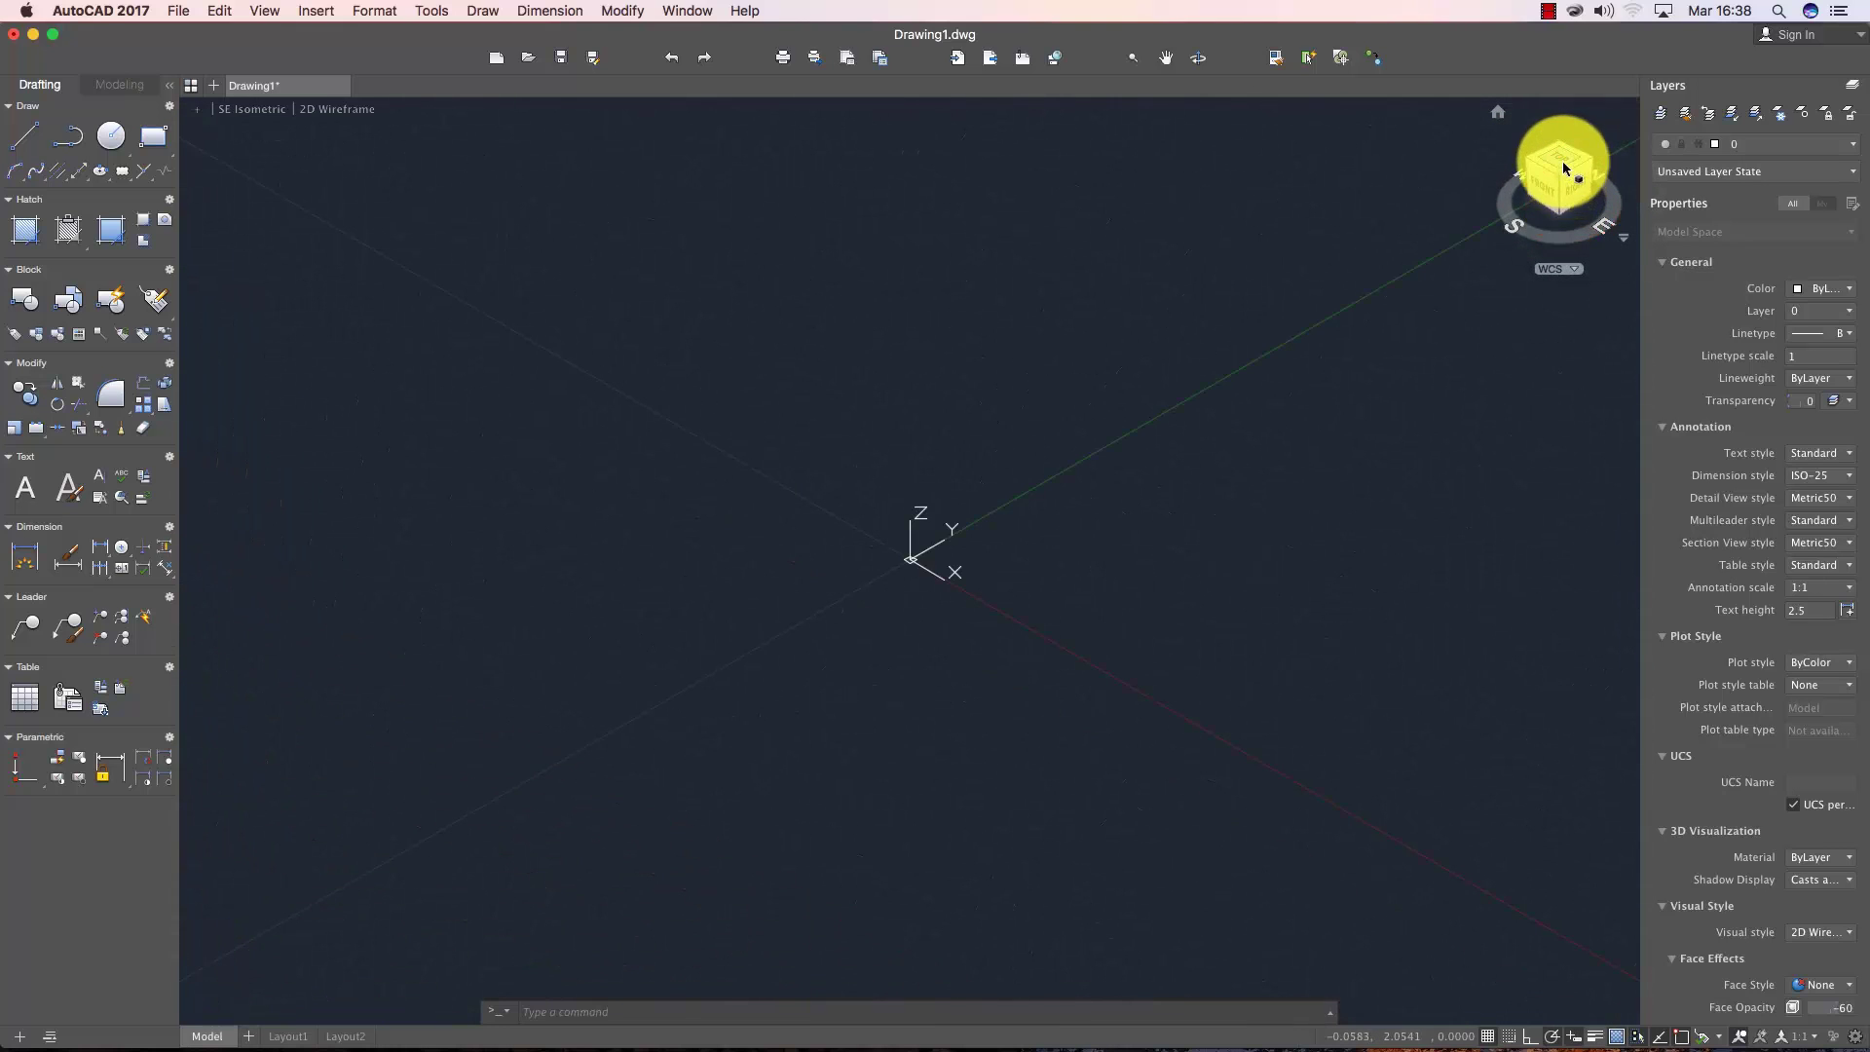
pyautogui.click(1564, 162)
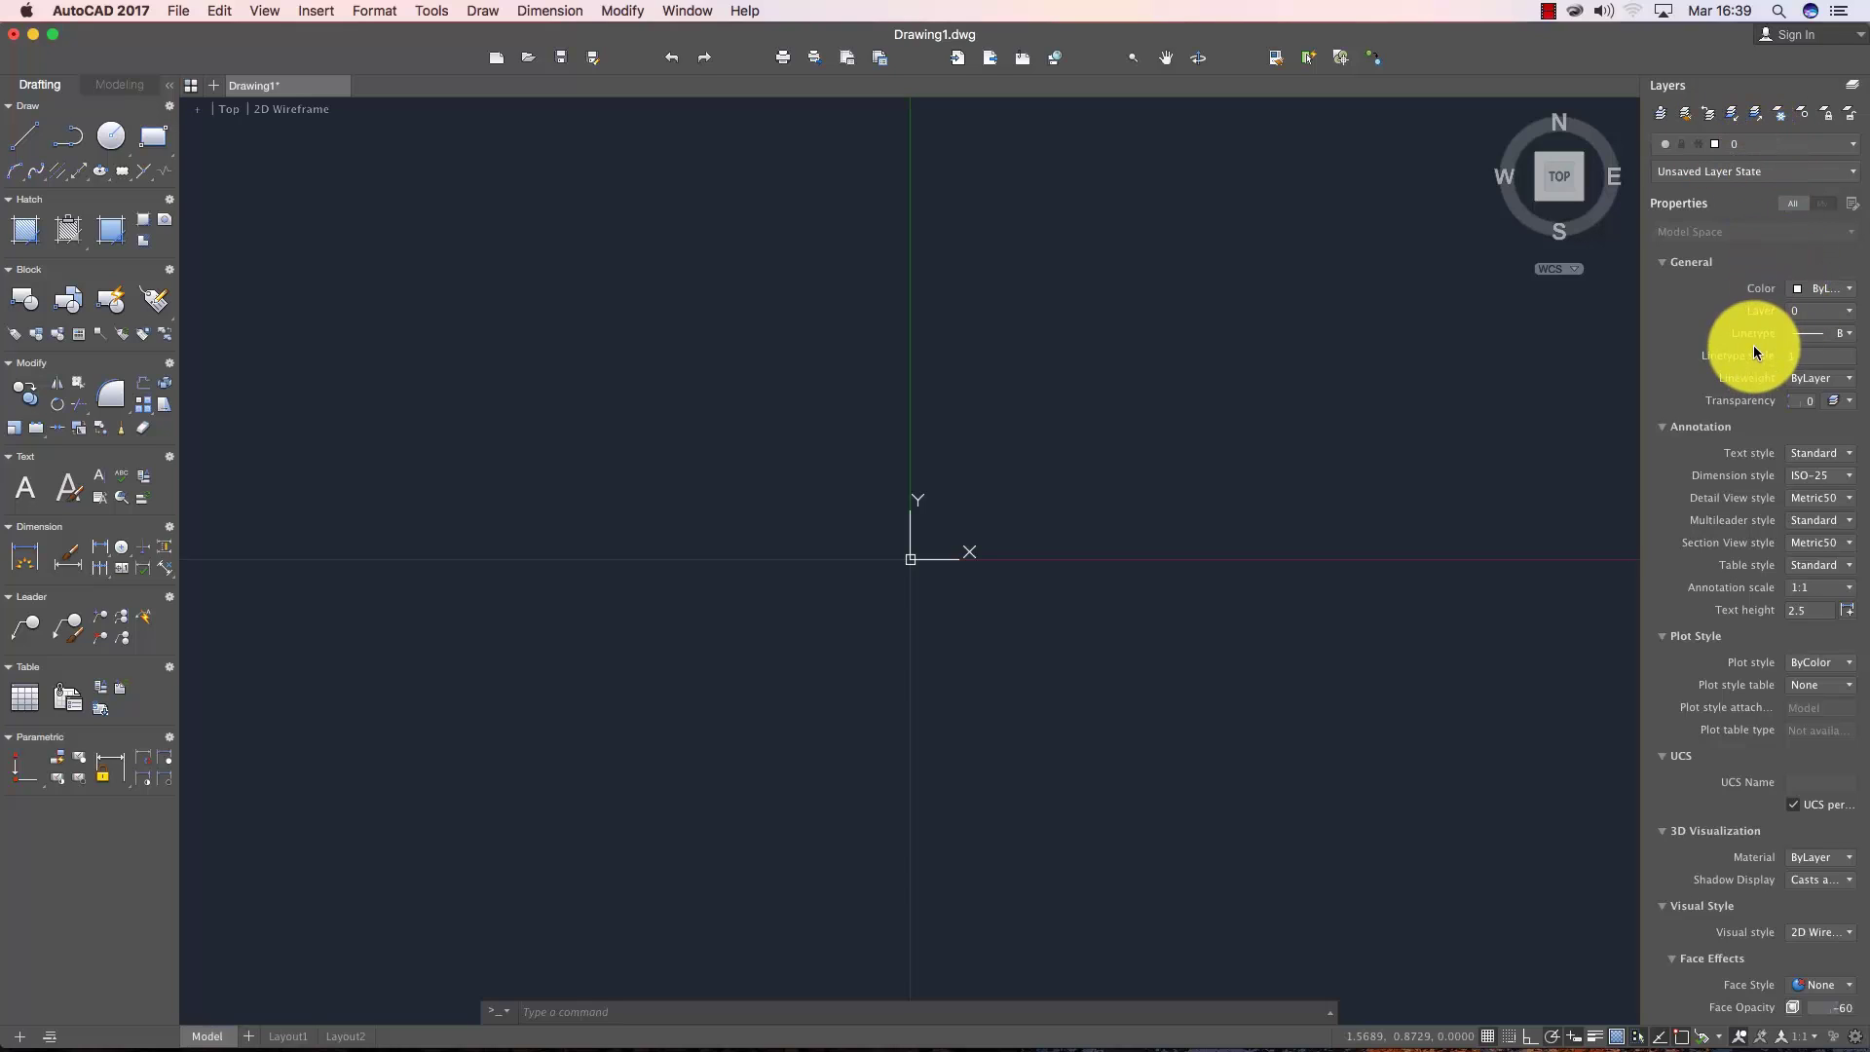
# - Switch the Properties inspector to the compact view listing properties without section headings
pyautogui.click(1796, 207)
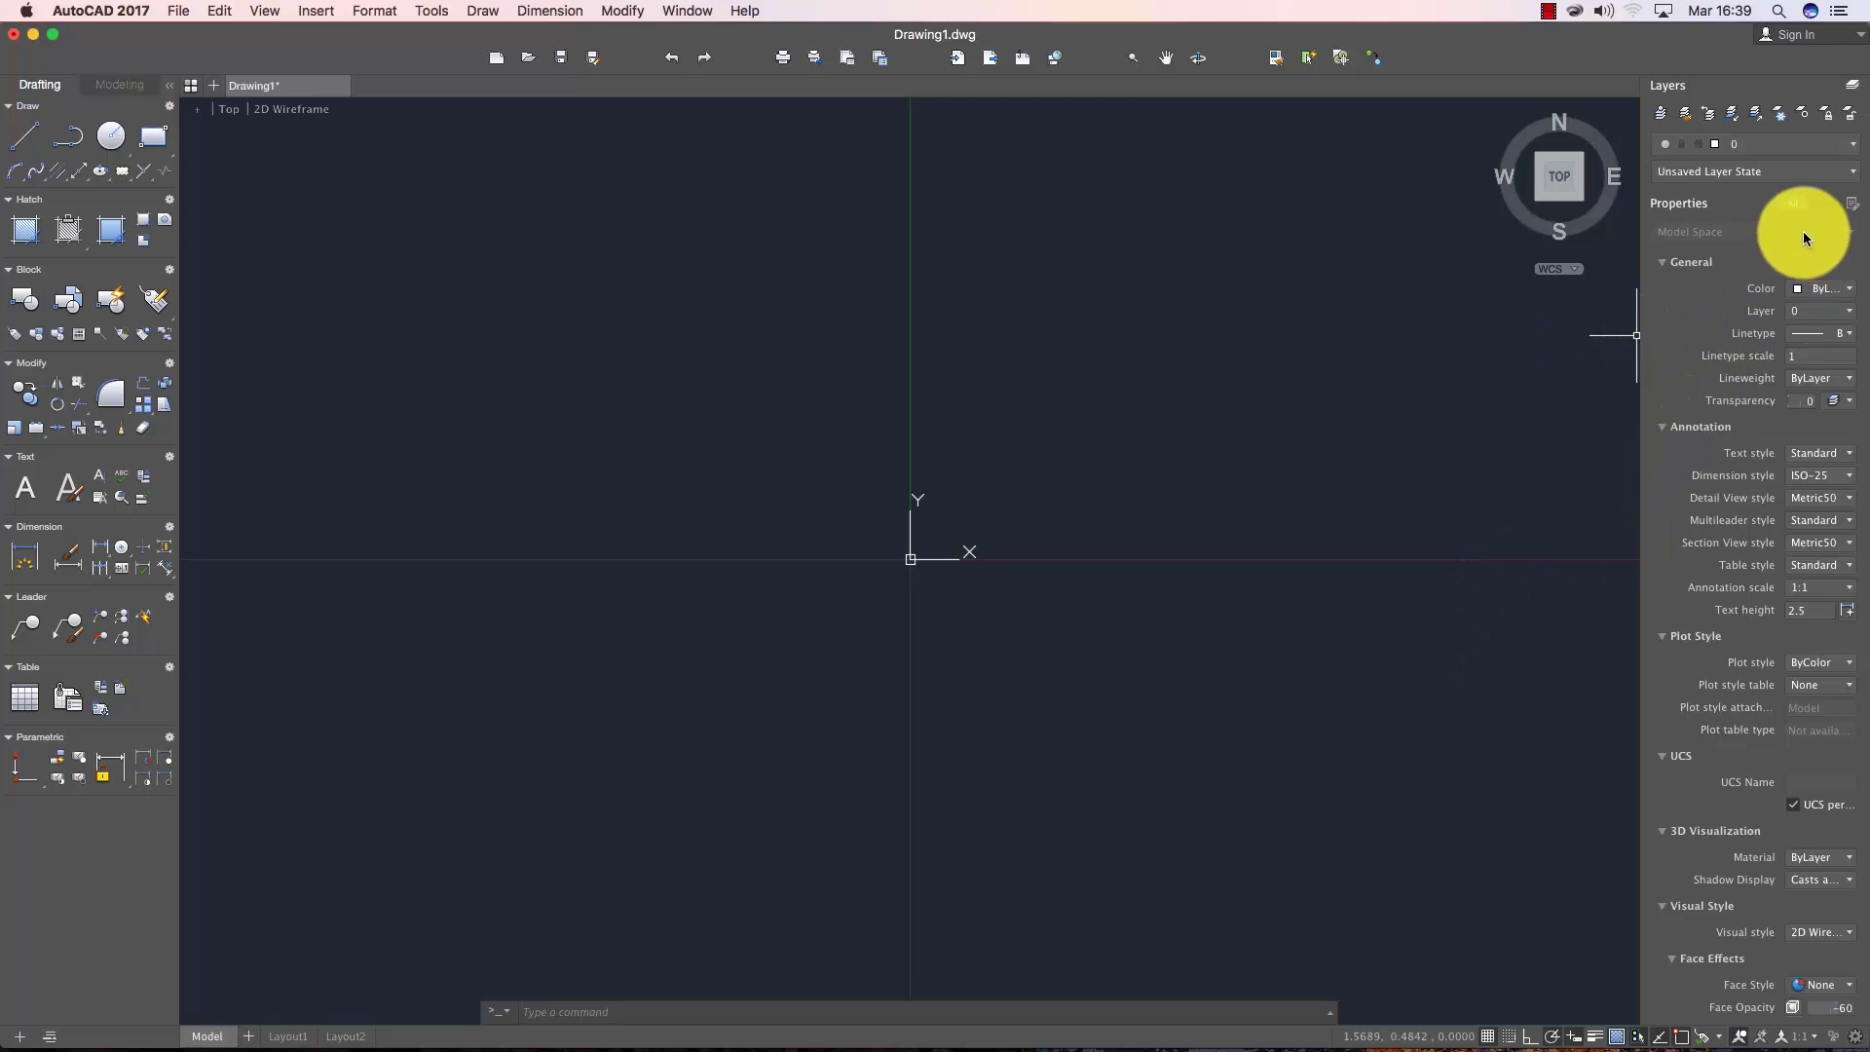
pyautogui.click(1830, 213)
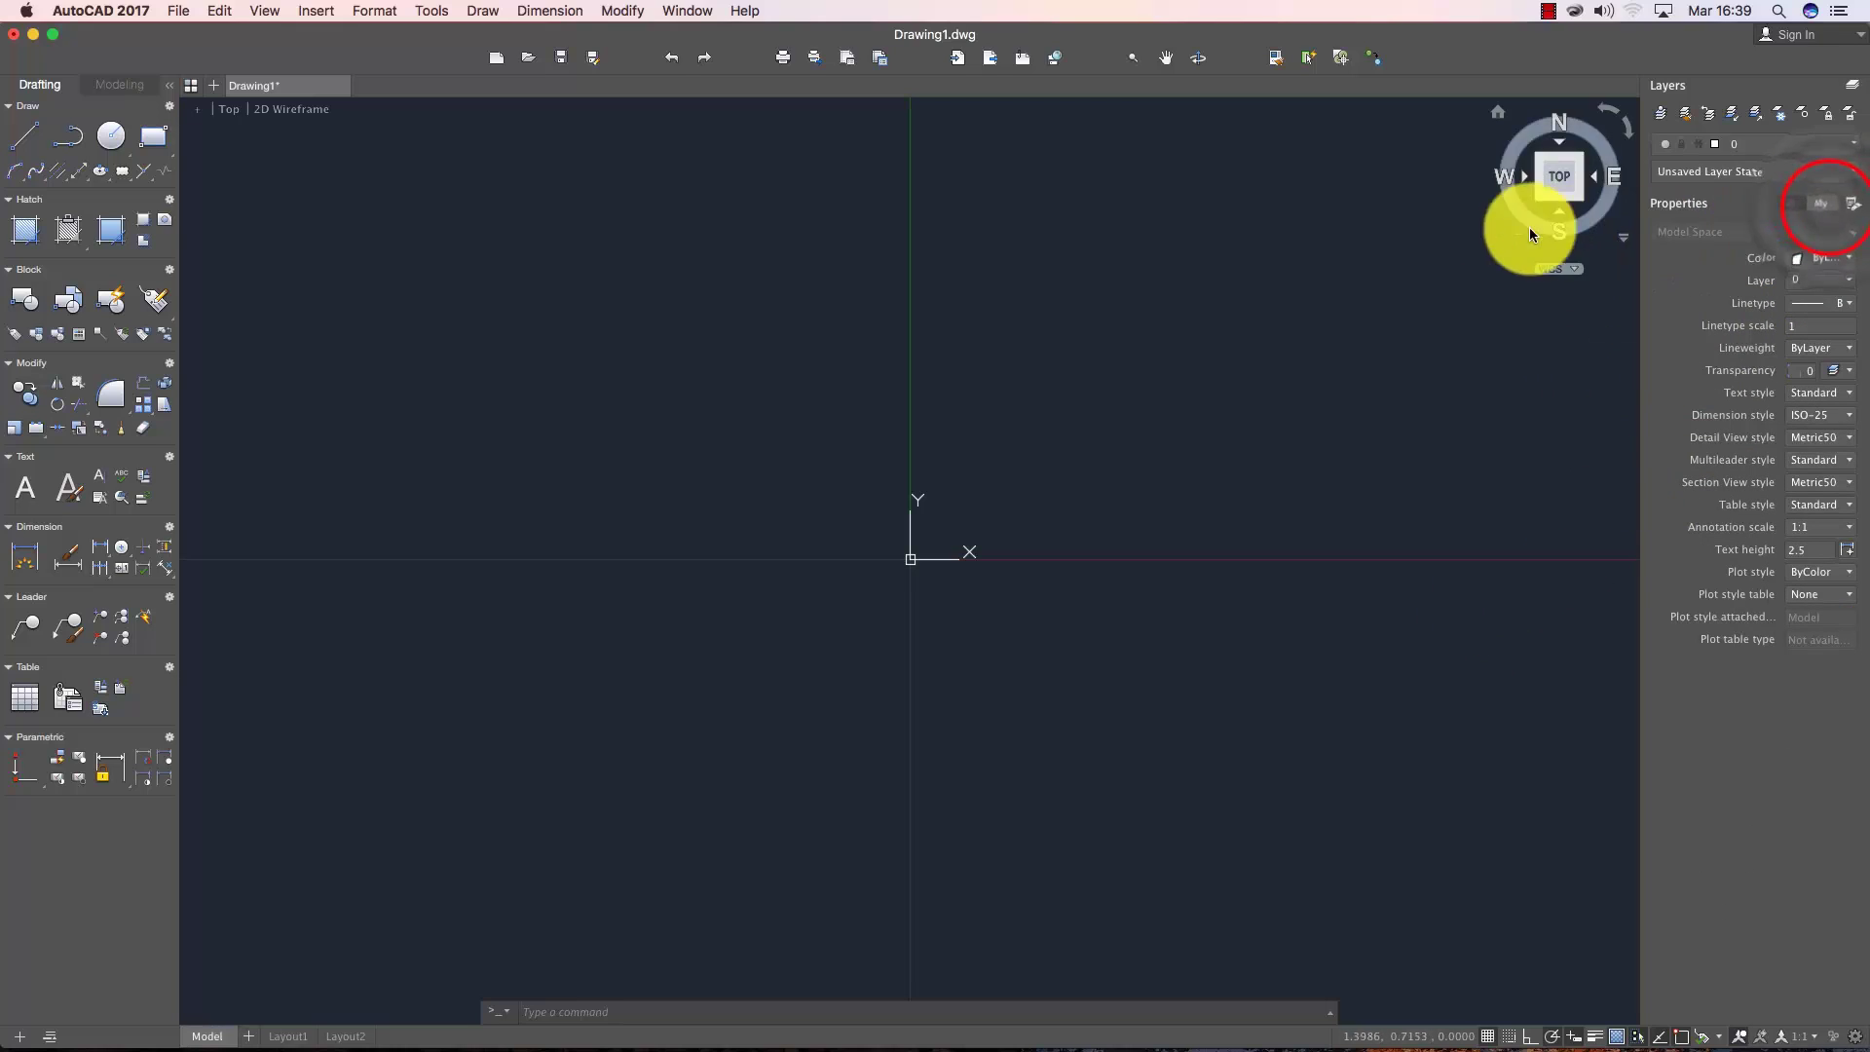
# - Draw a diagonal line from the upper left down to just left of the origin
pyautogui.click(33, 135)
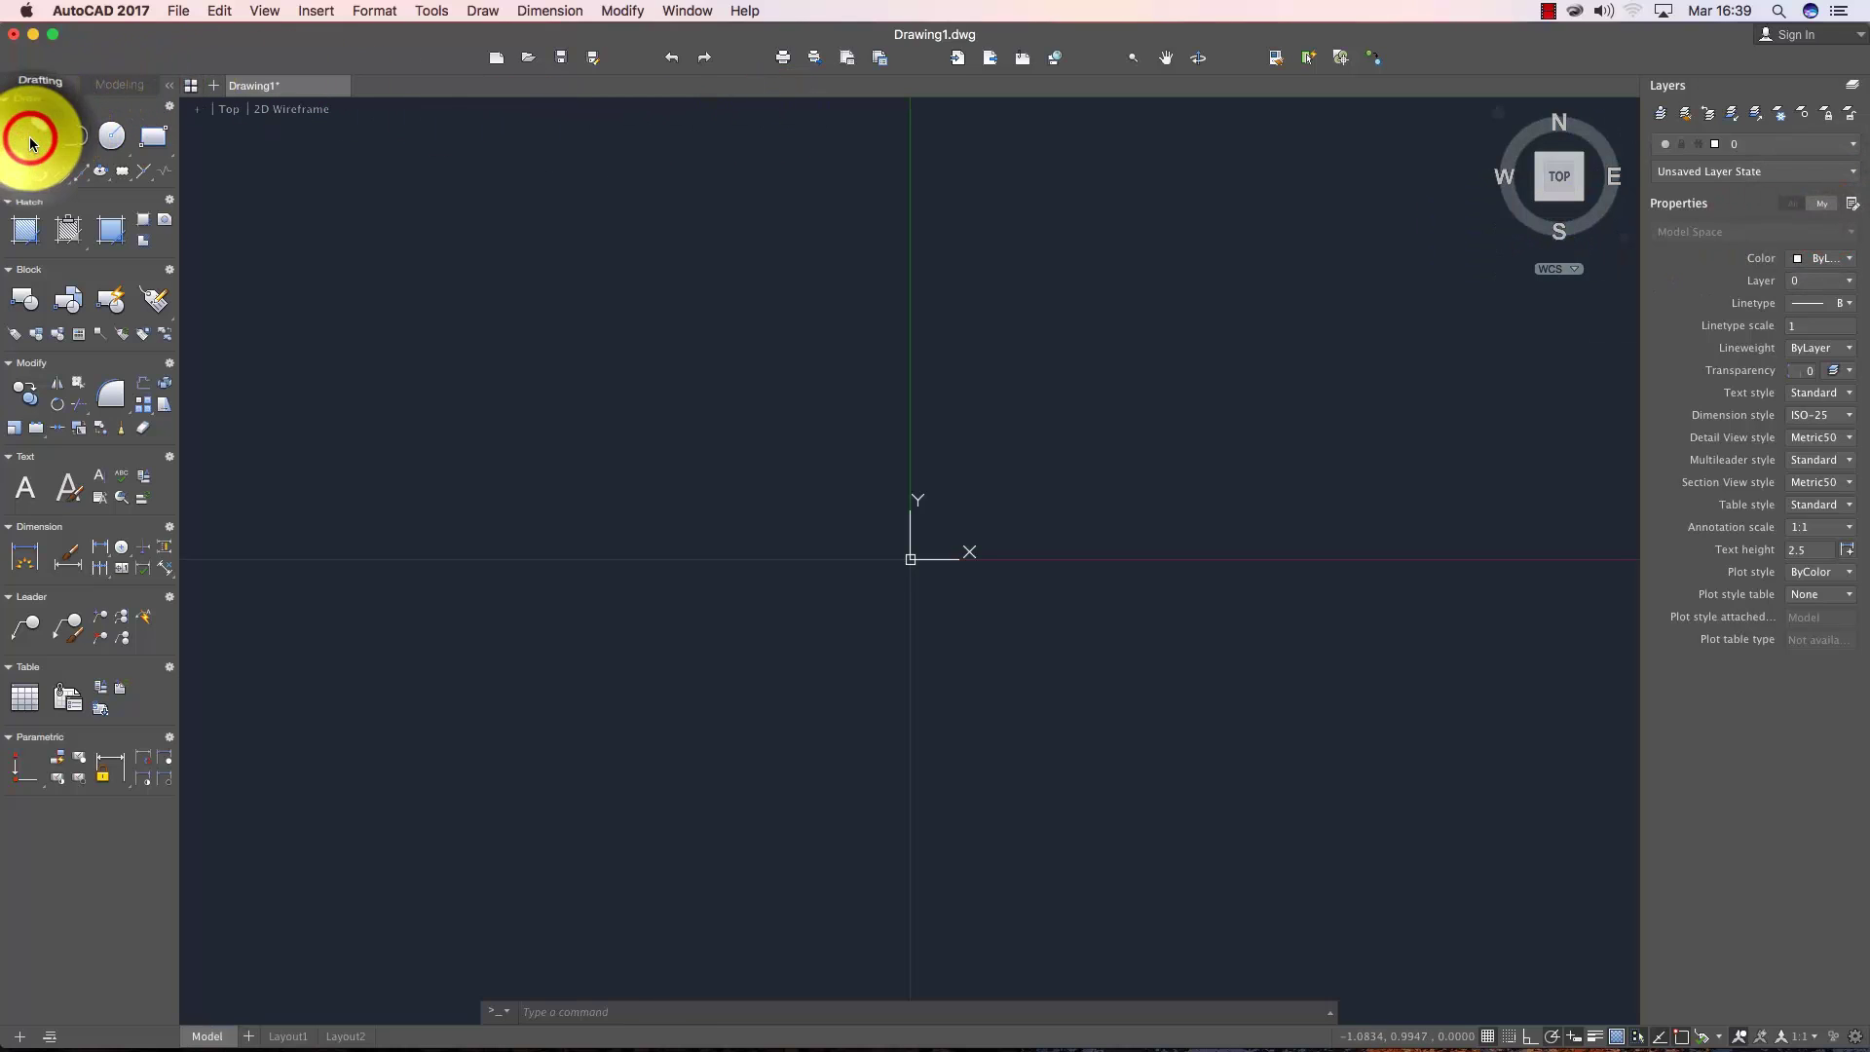
pyautogui.click(449, 305)
pyautogui.click(672, 582)
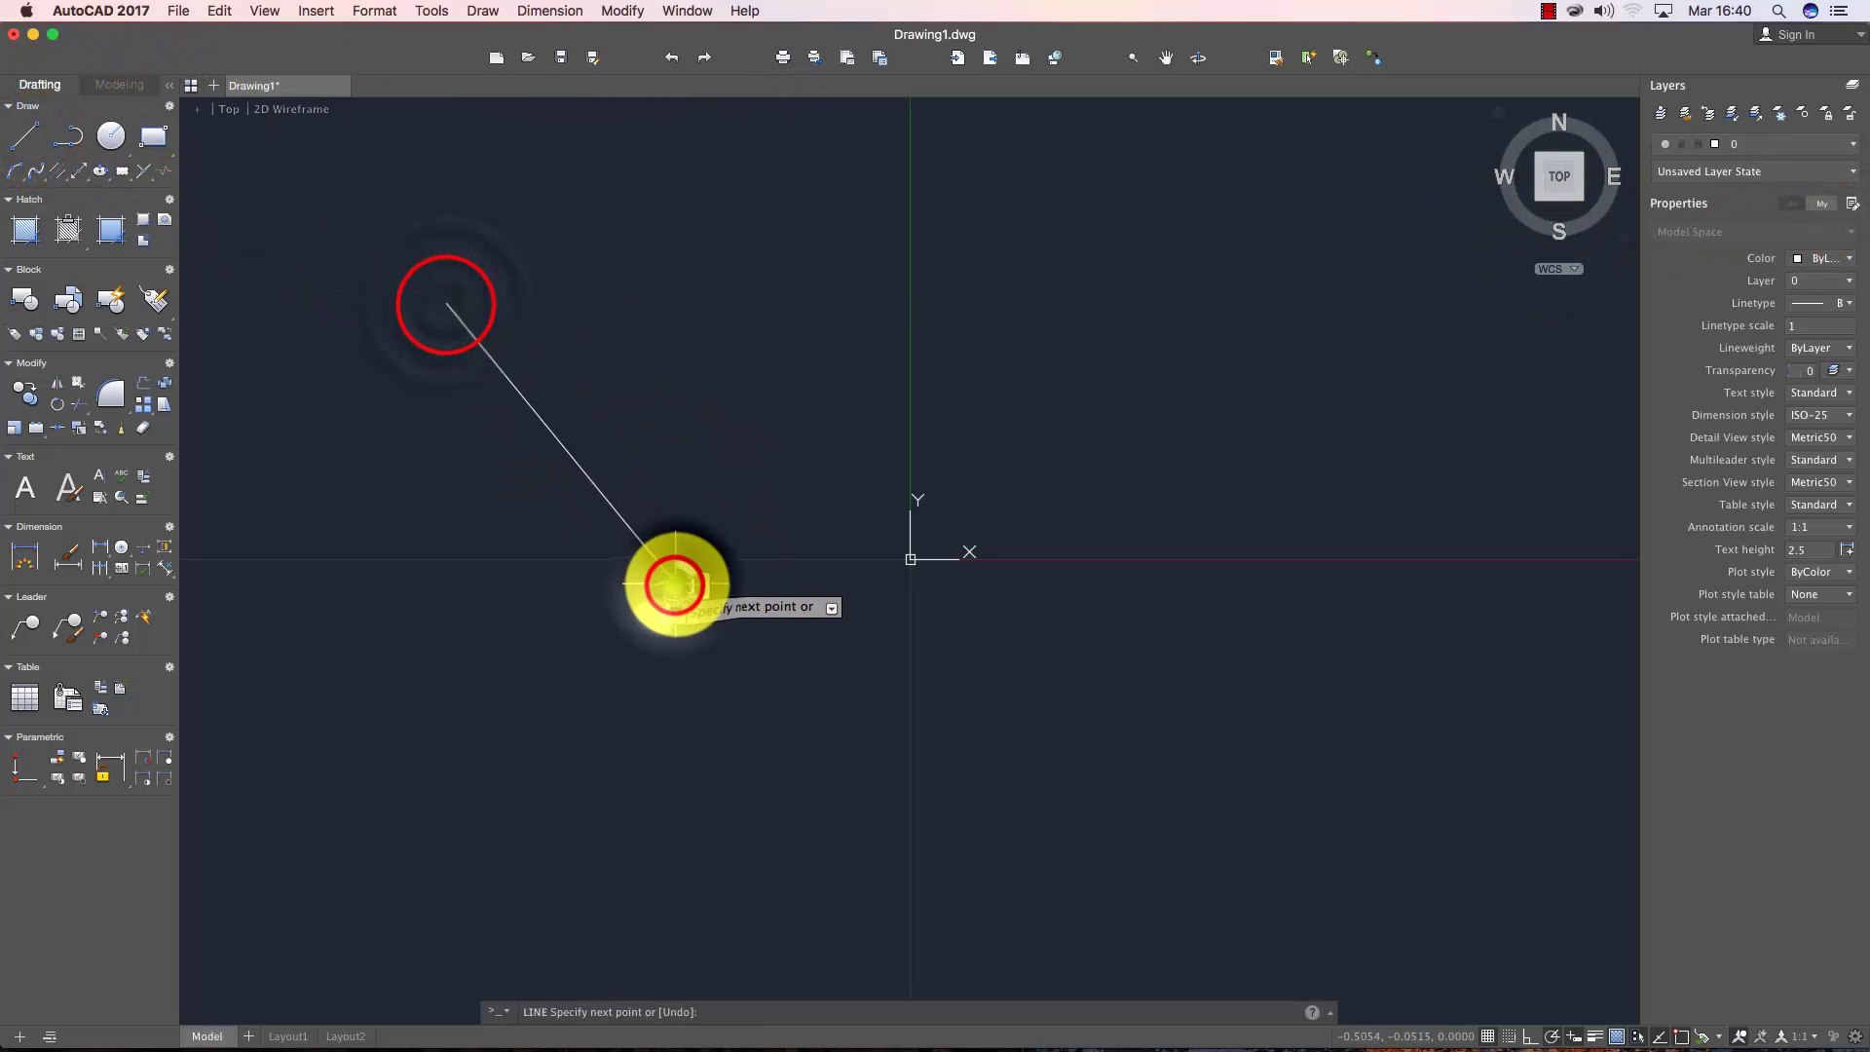
pyautogui.press('Return')
# - Window-select the line to inspect its properties, then clear the selection
pyautogui.click(640, 406)
pyautogui.click(530, 471)
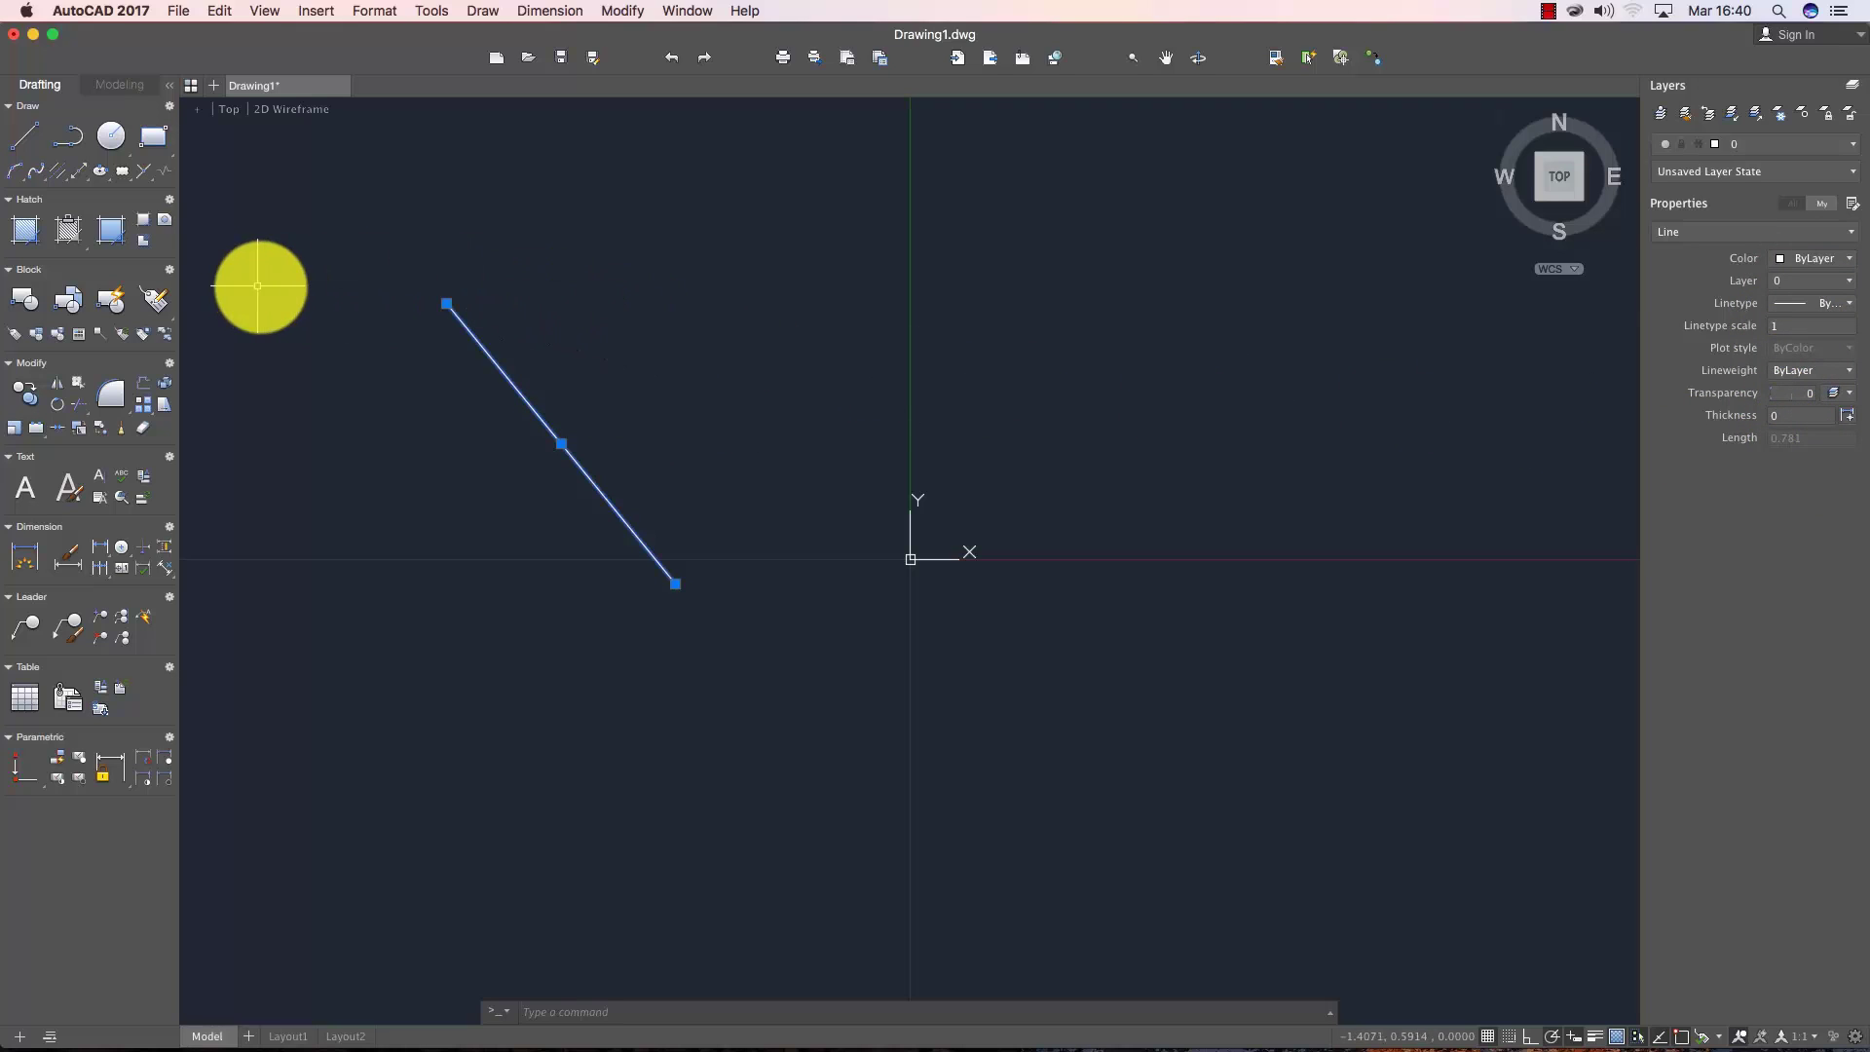
pyautogui.press('Escape')
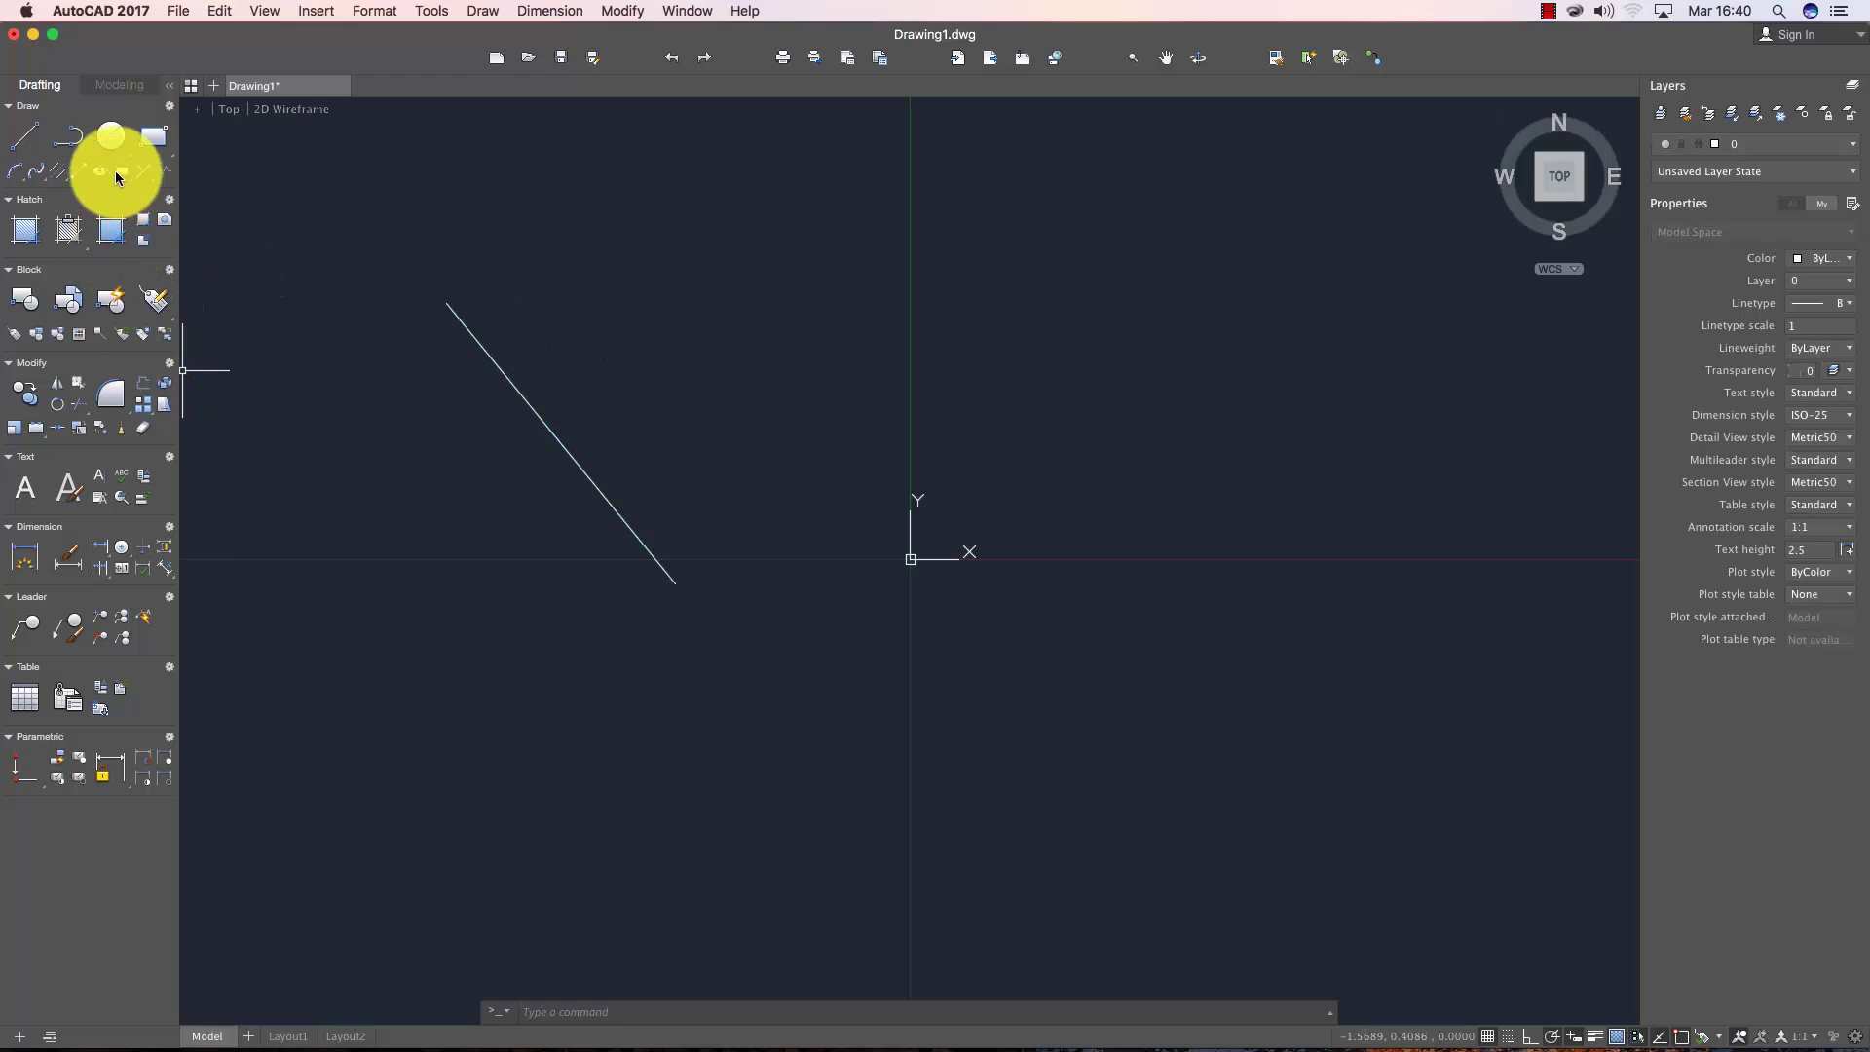
# - Draw a circle of radius 0.1758 right of the origin and bring up the property customize list
pyautogui.click(111, 137)
pyautogui.click(1102, 517)
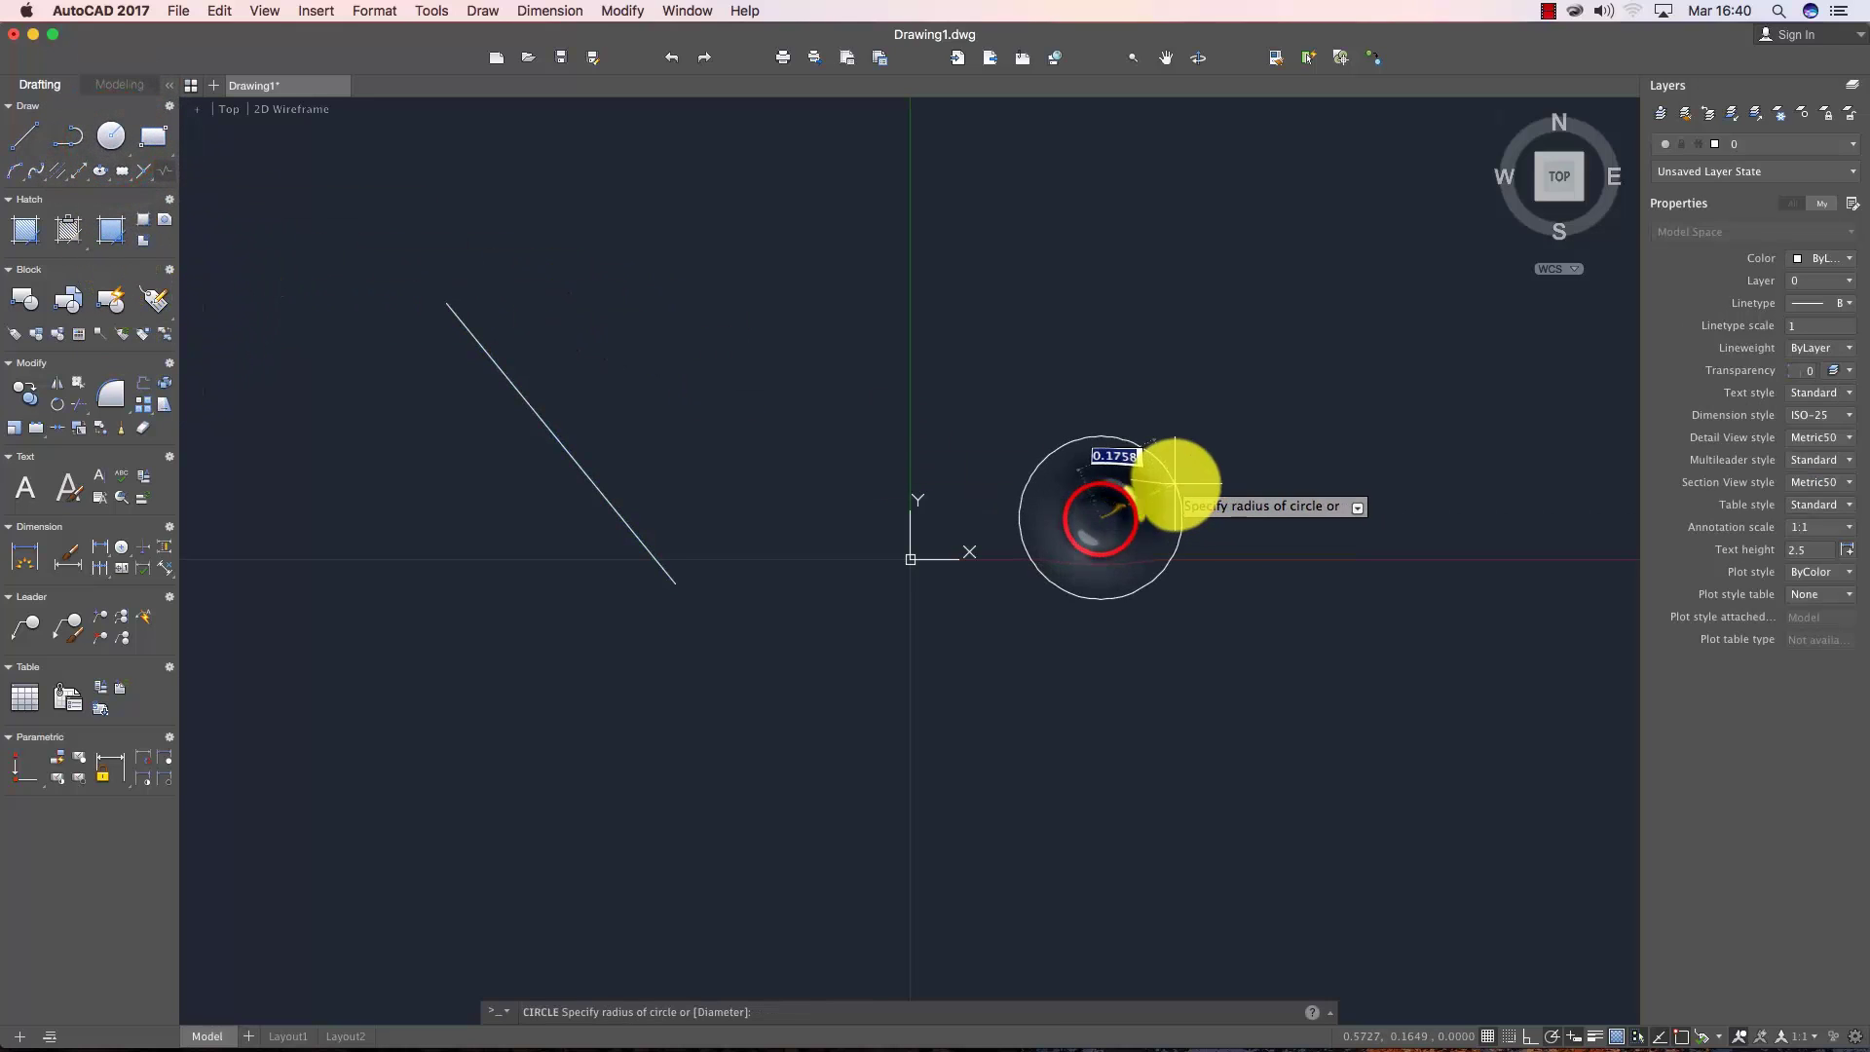
pyautogui.click(1175, 482)
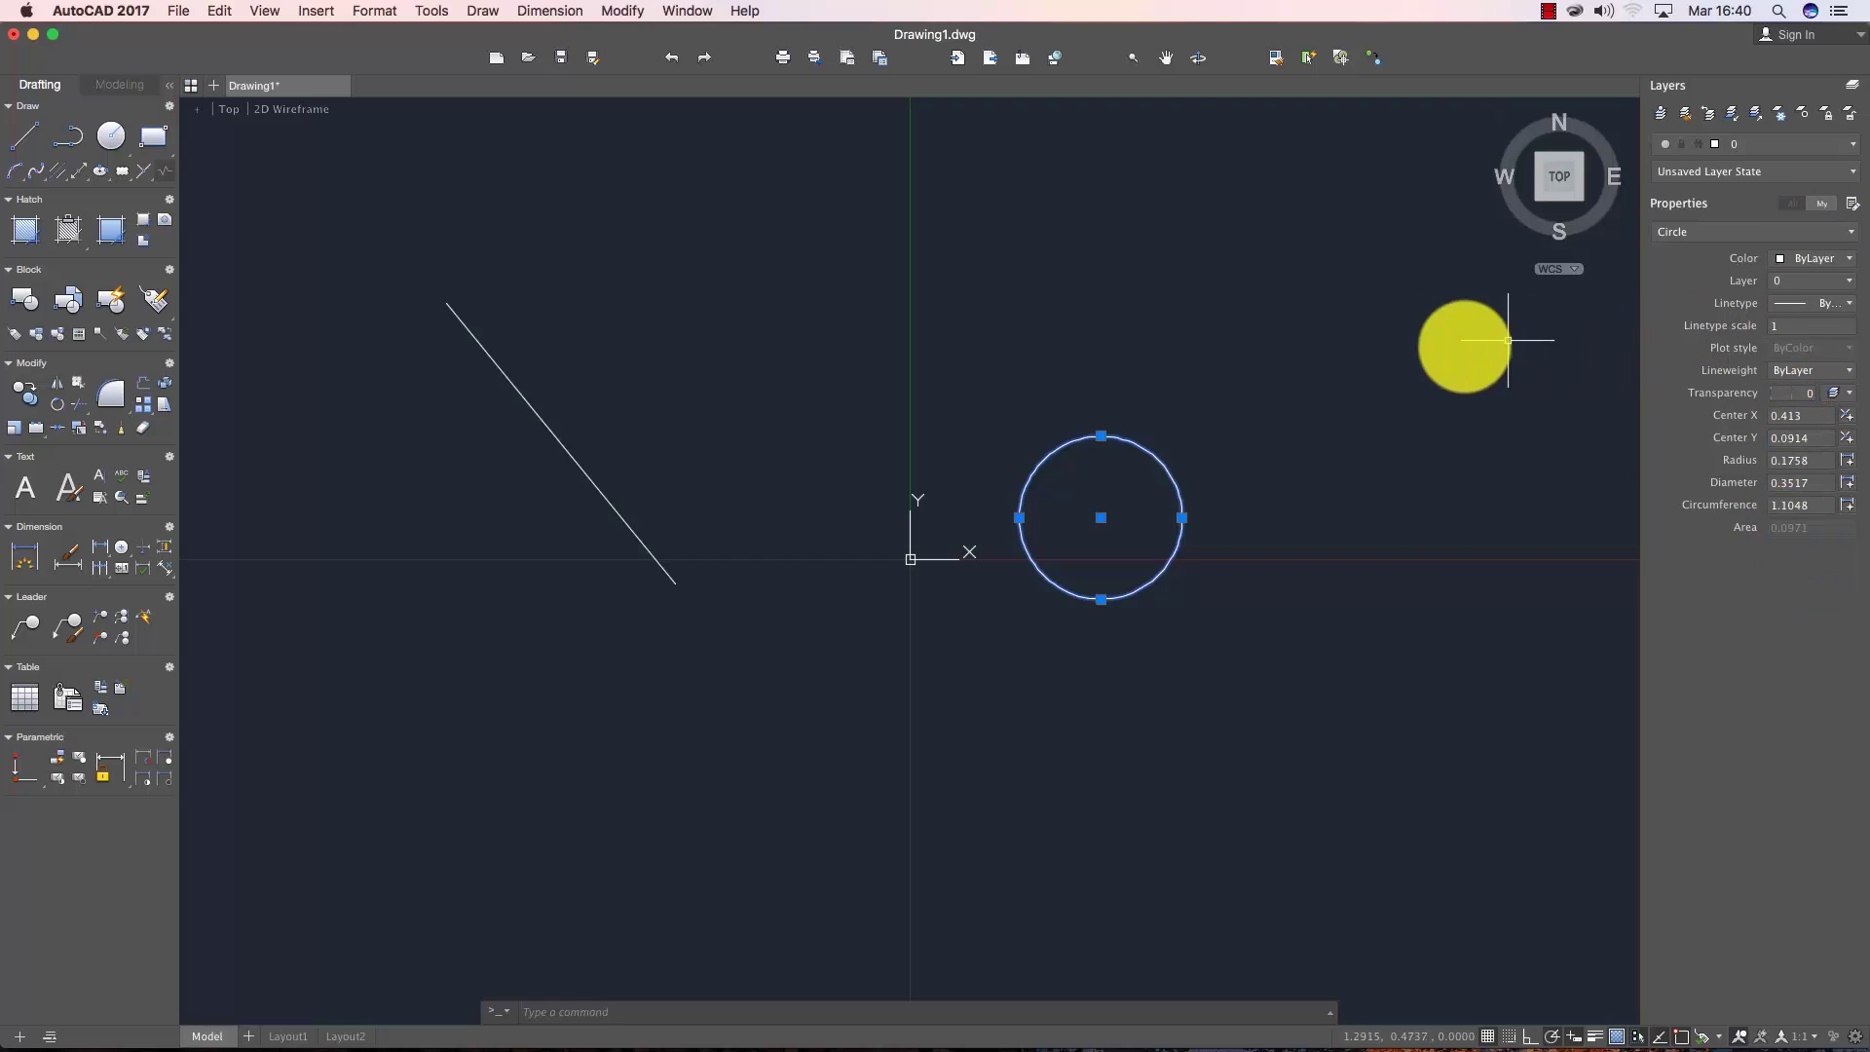
pyautogui.click(1852, 206)
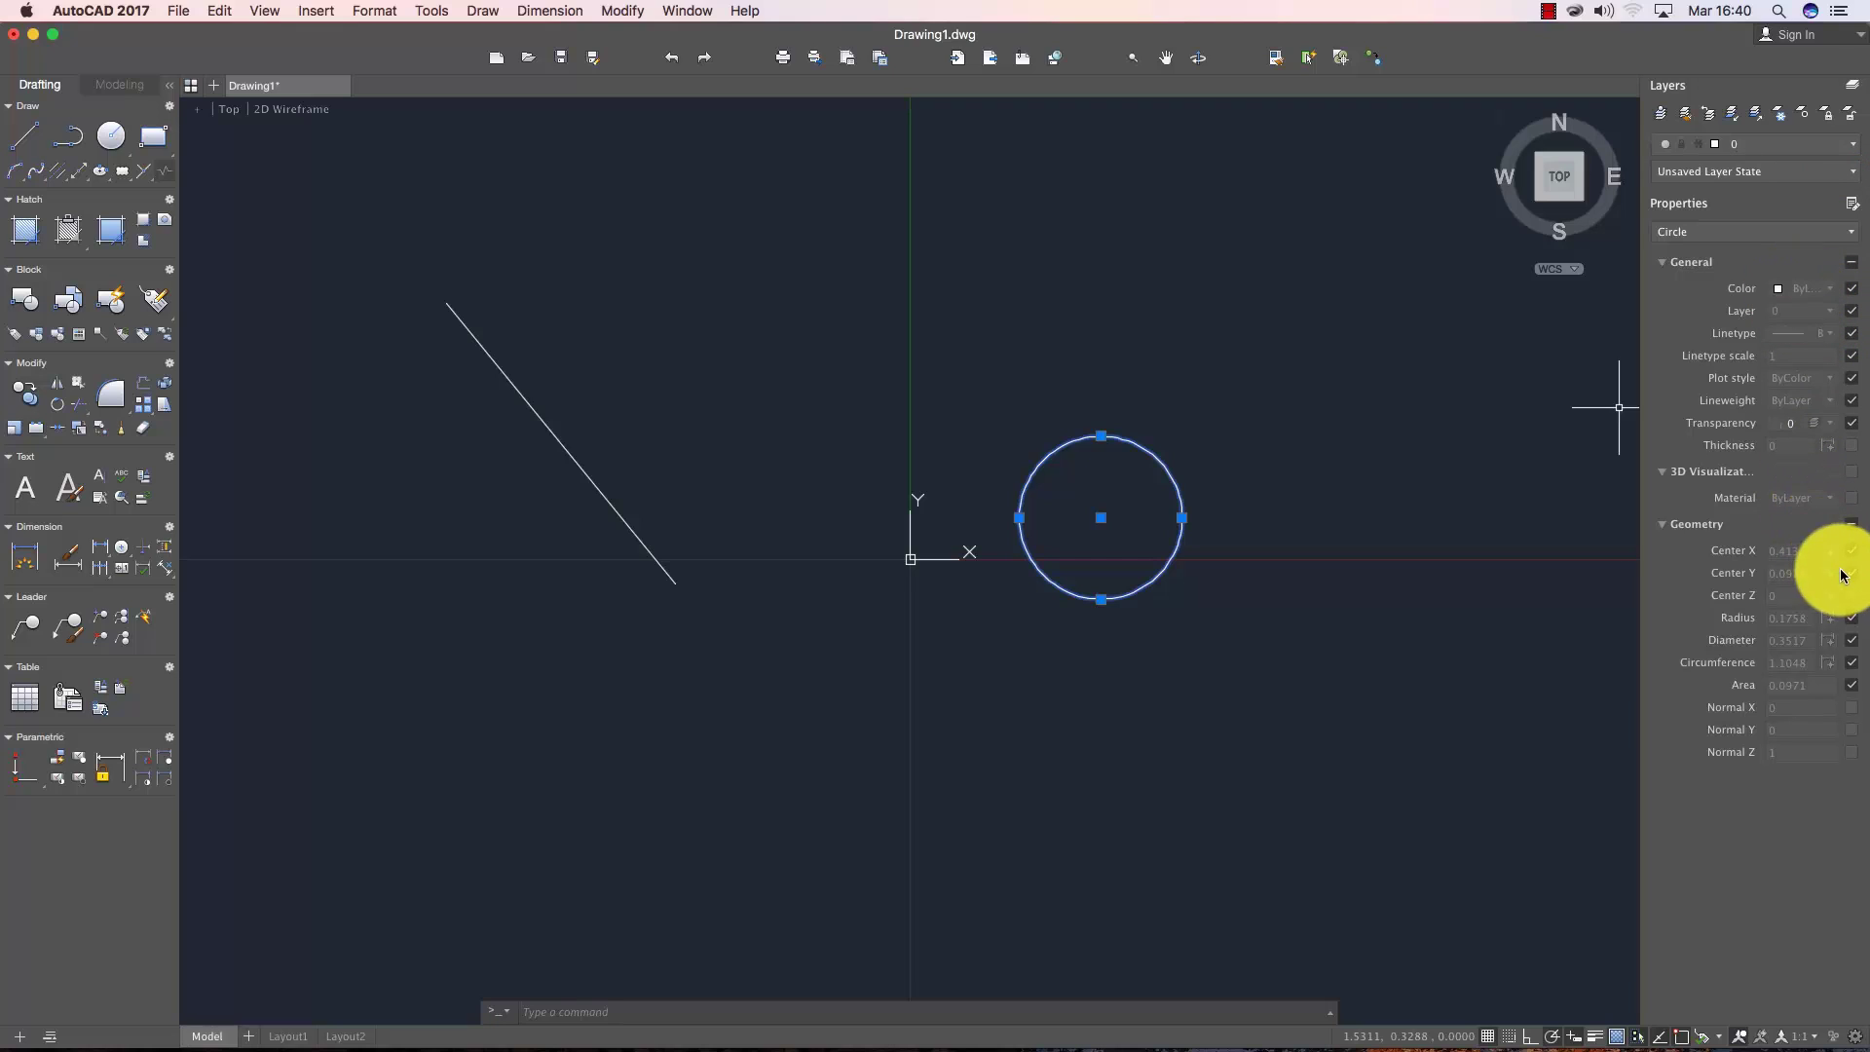
# - Add Normal X, Y and Z to the circle's listed properties and apply it
pyautogui.click(1852, 709)
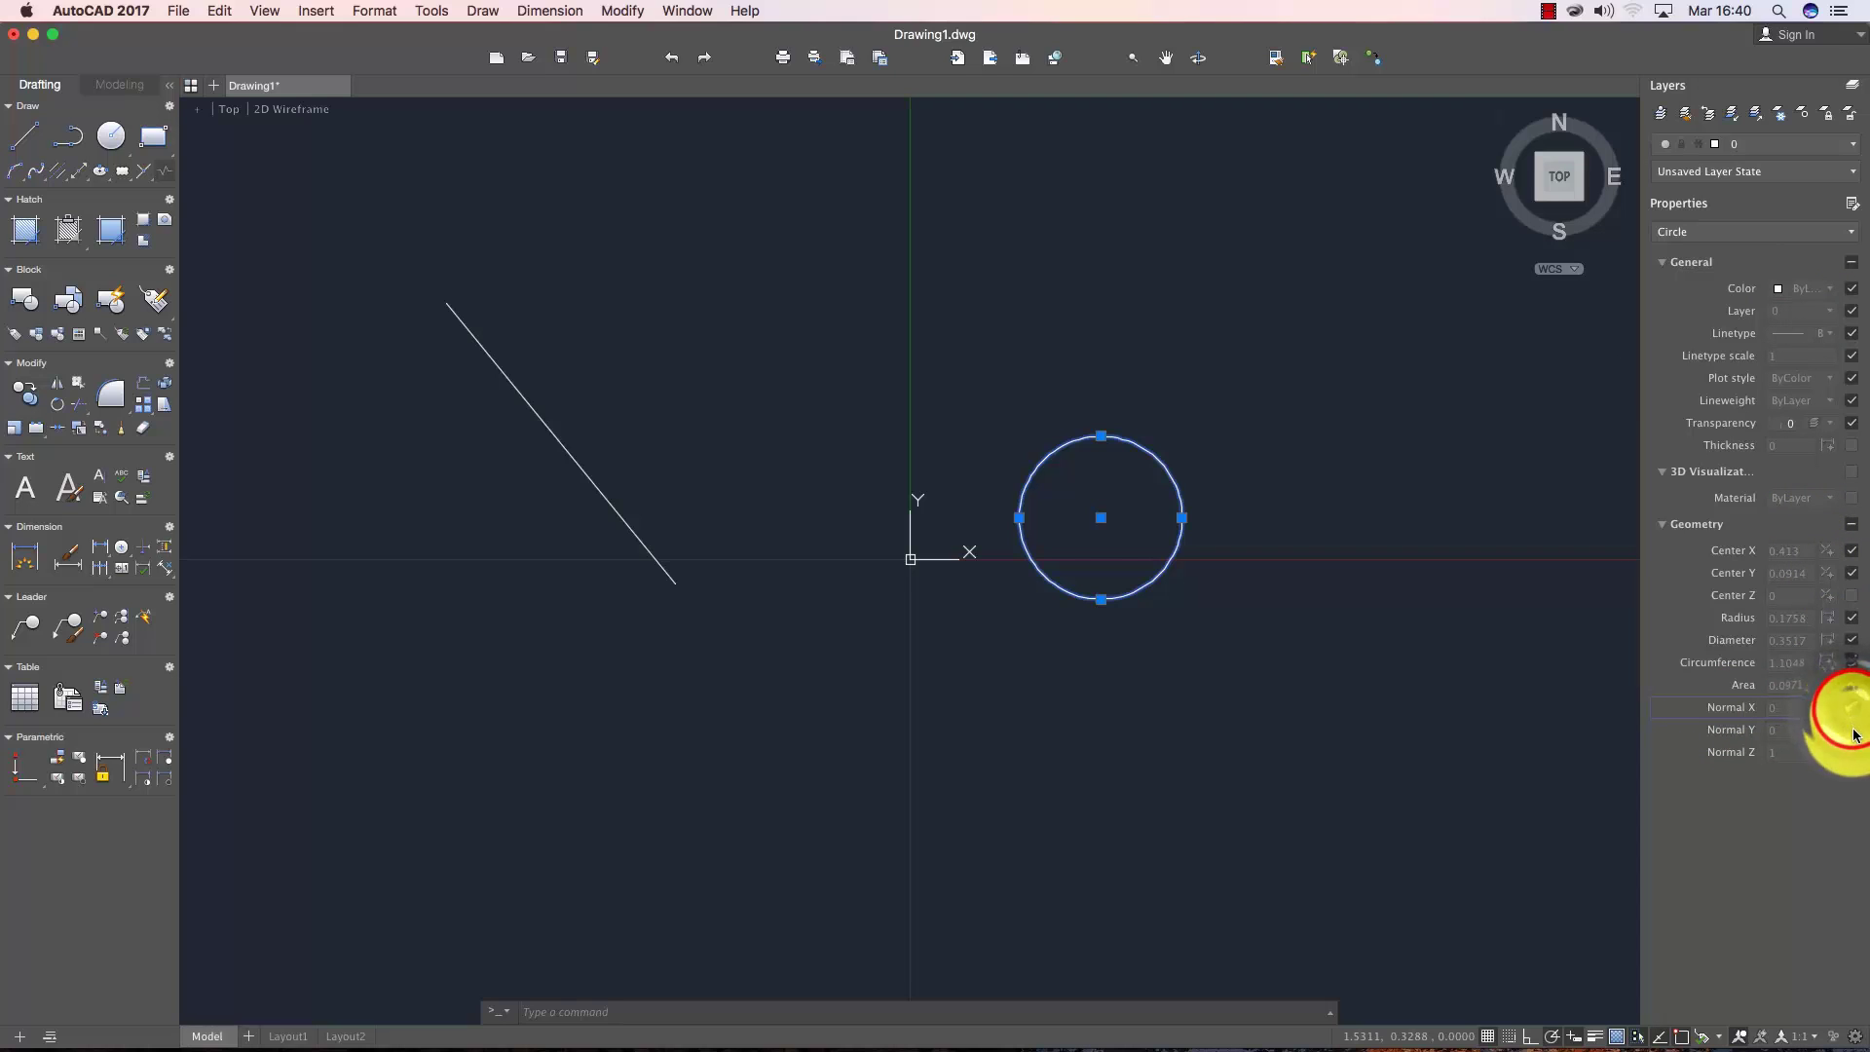
pyautogui.click(1851, 730)
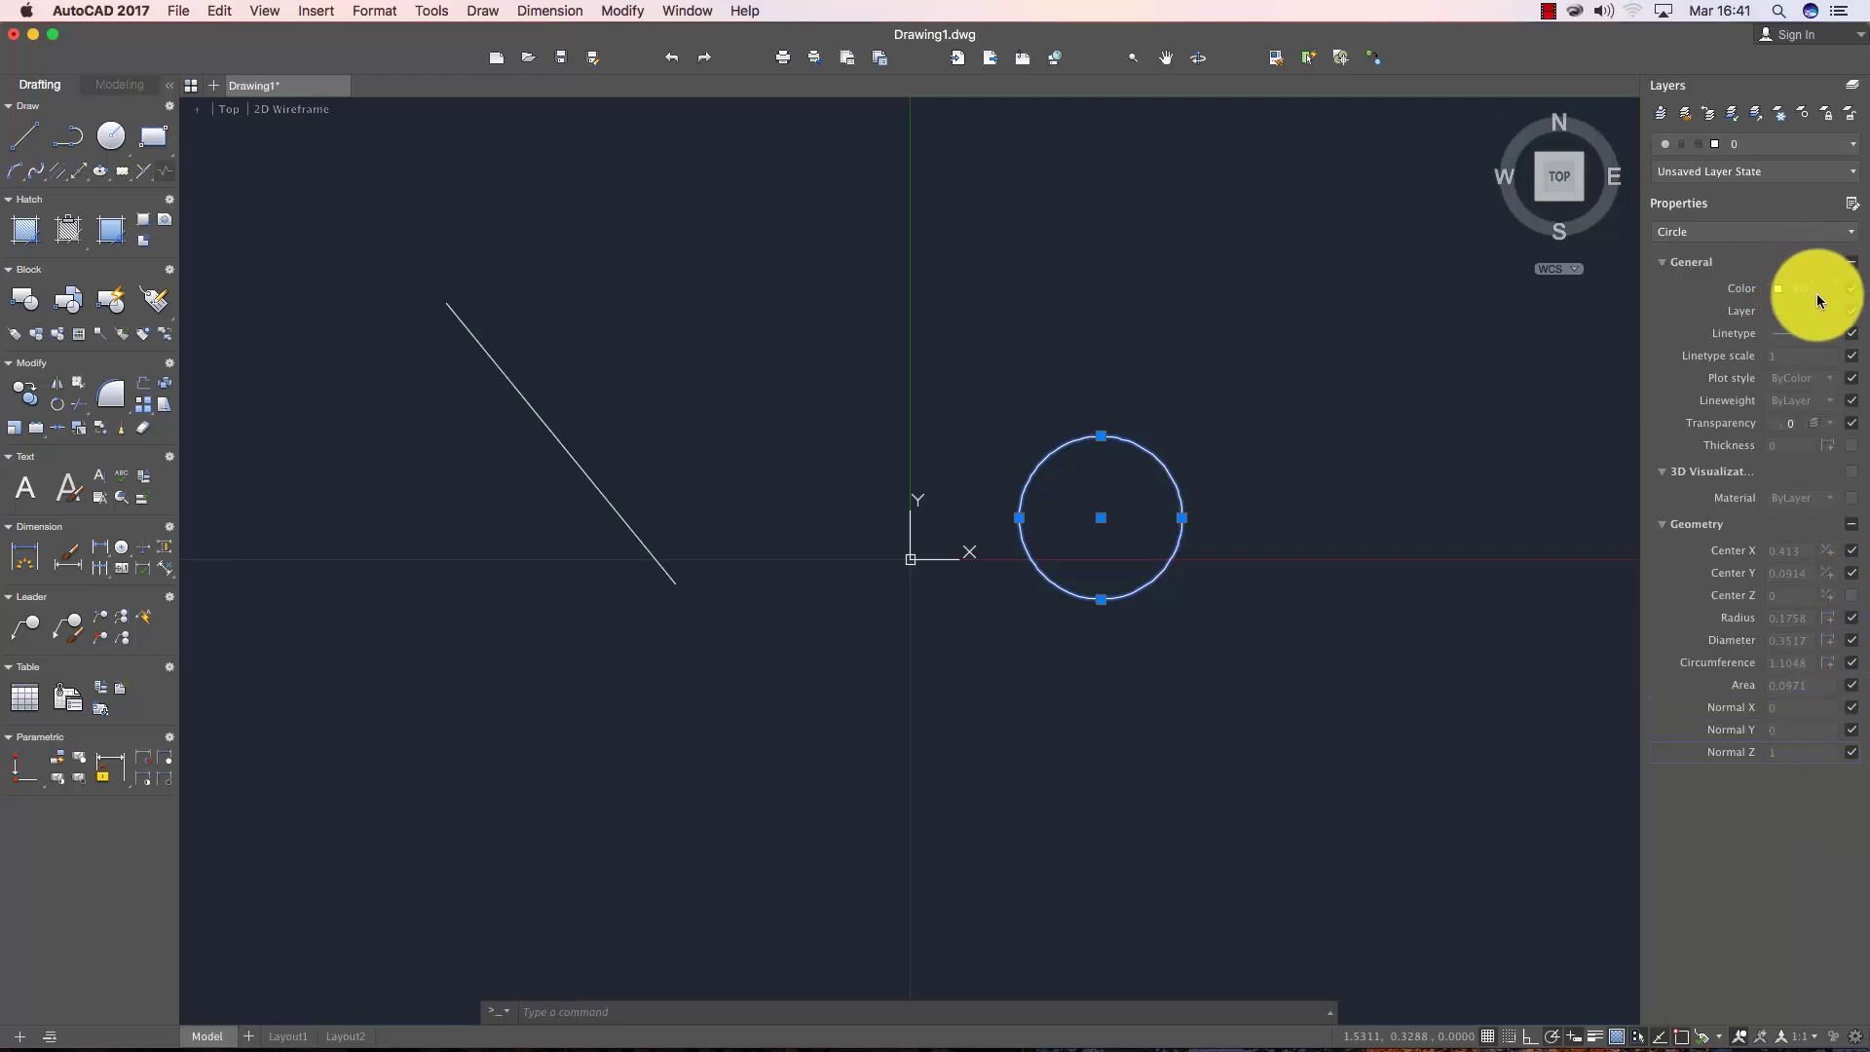
pyautogui.click(1850, 202)
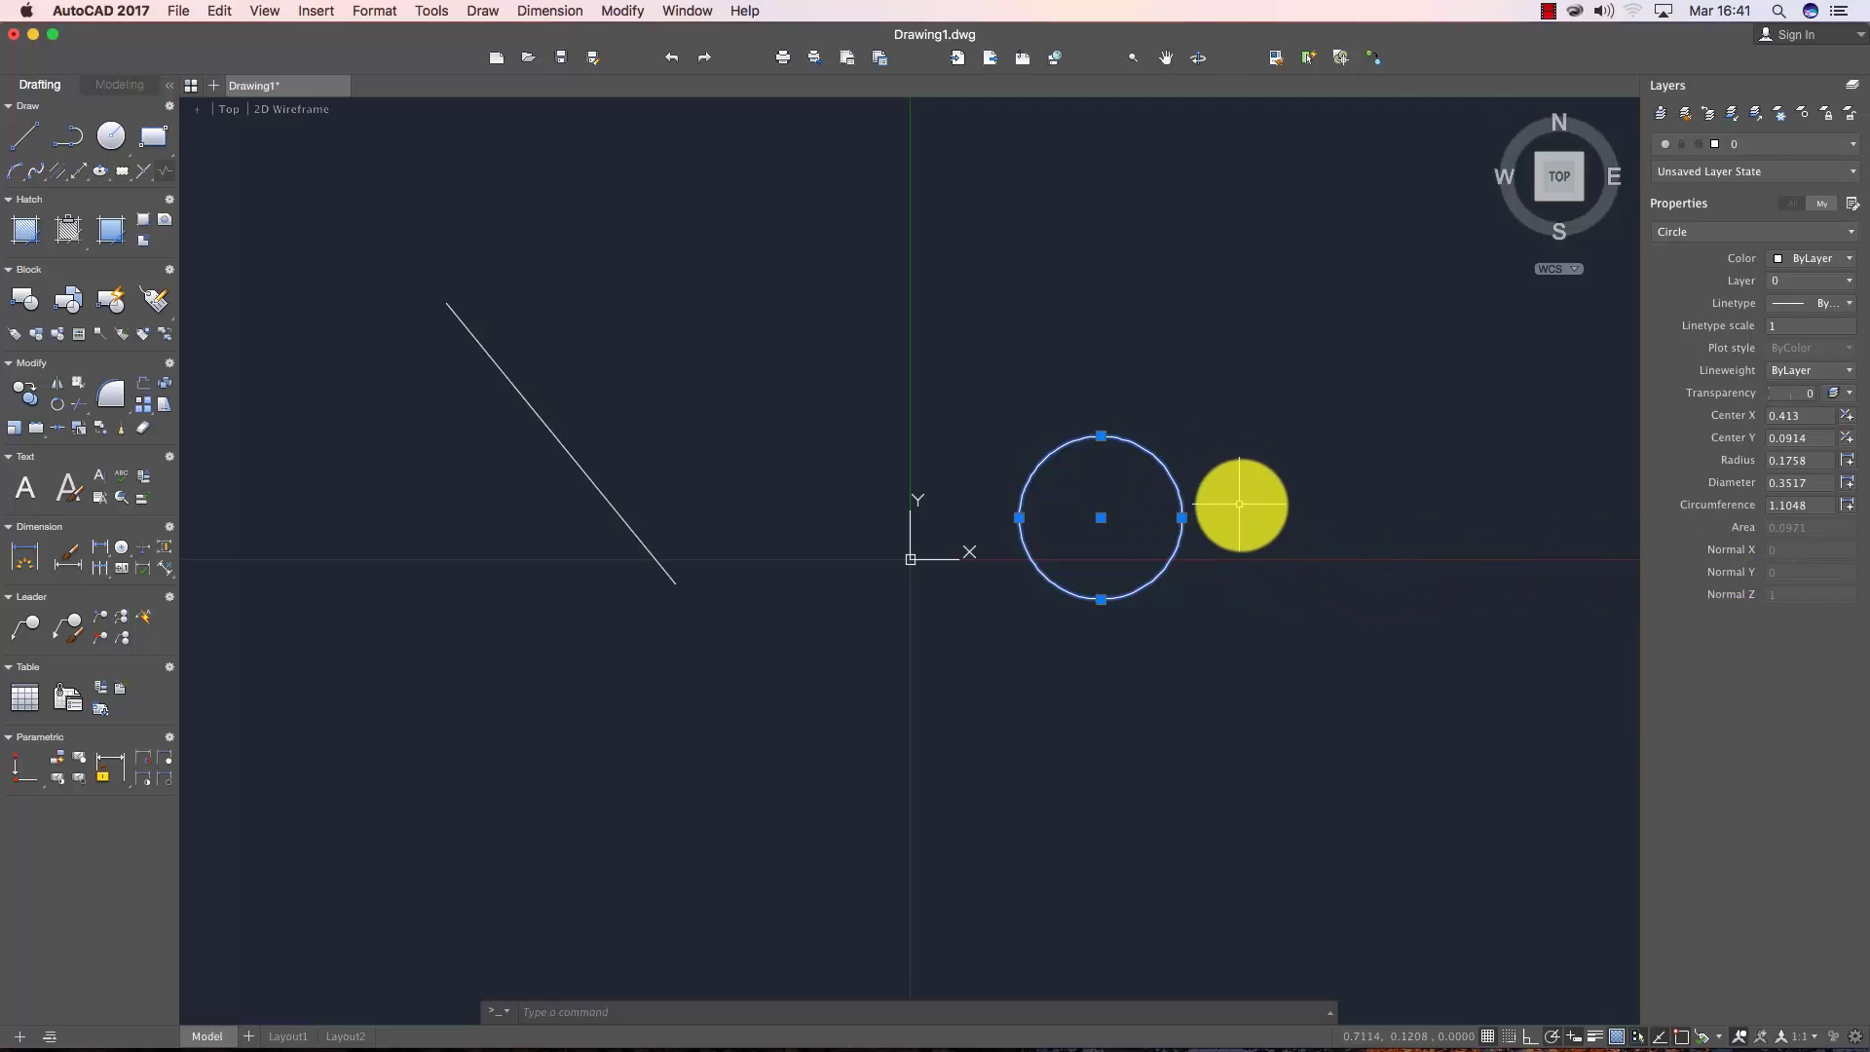
pyautogui.press('Escape')
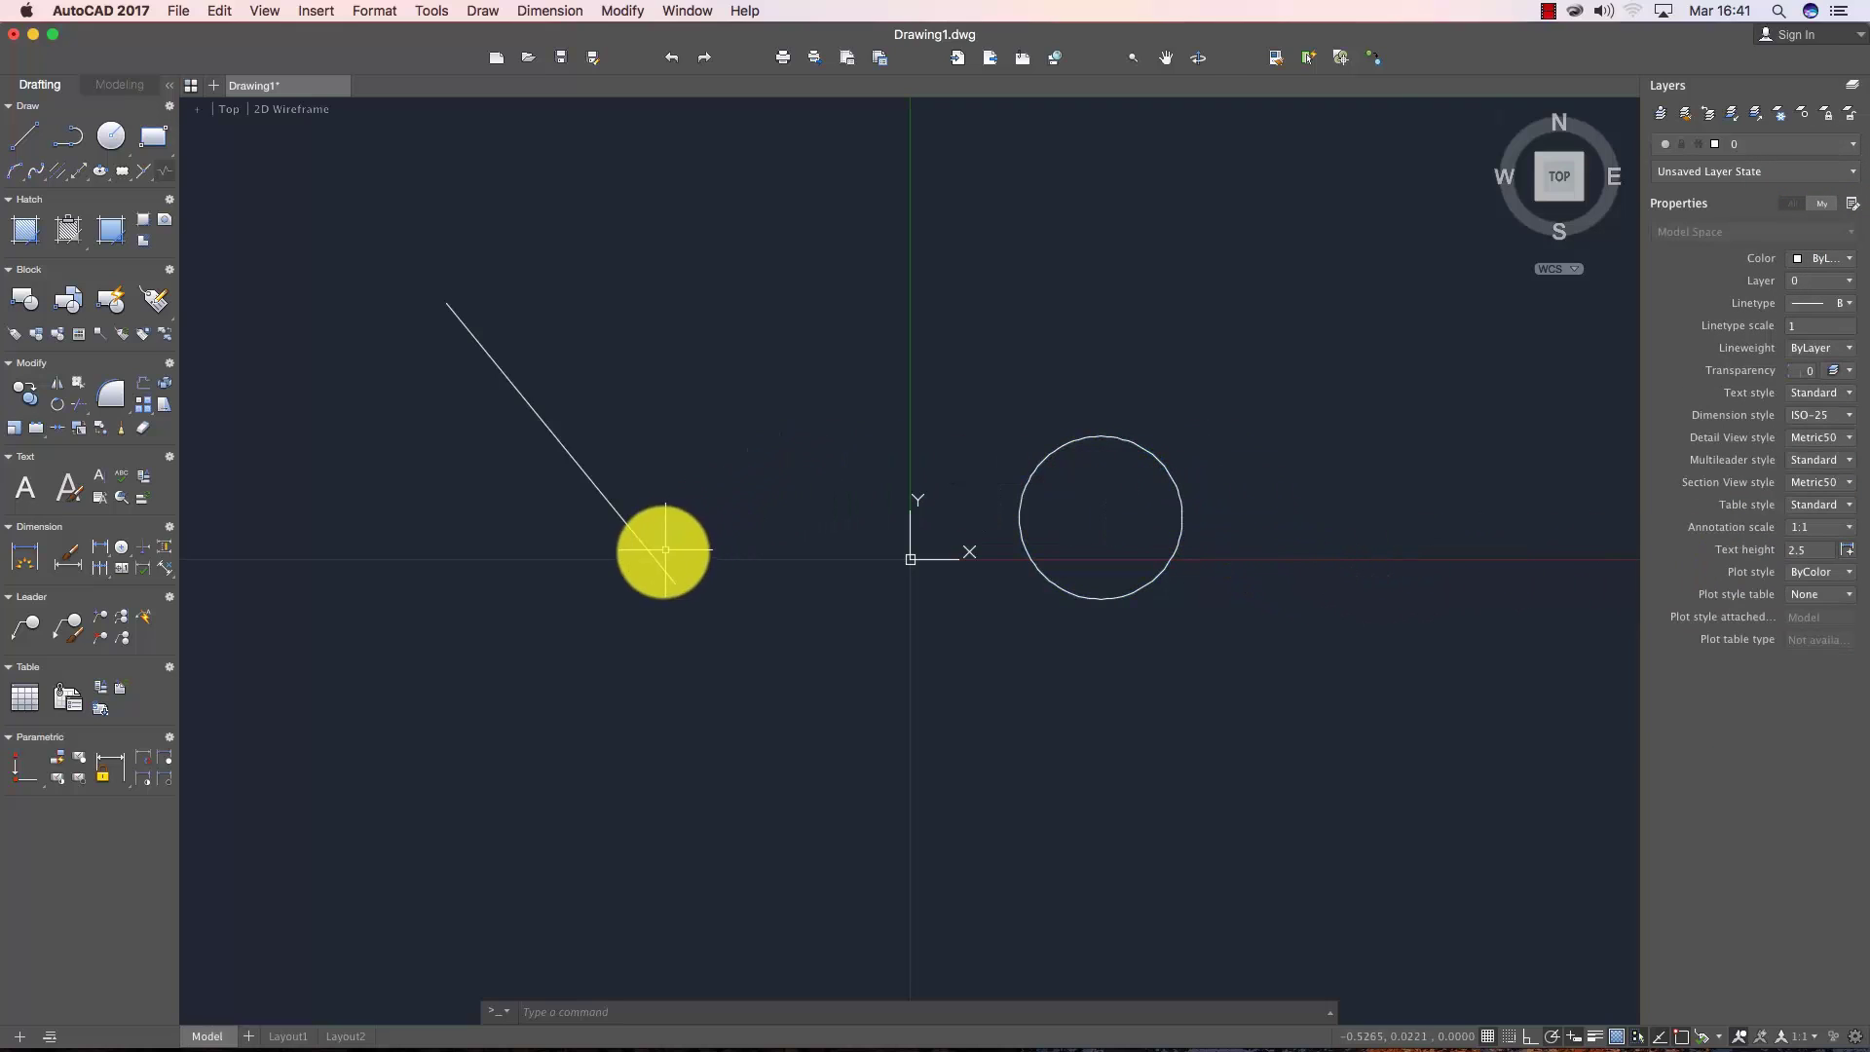
# - Reselect the circle and hide the Normal X, Y and Z rows again
pyautogui.click(1149, 580)
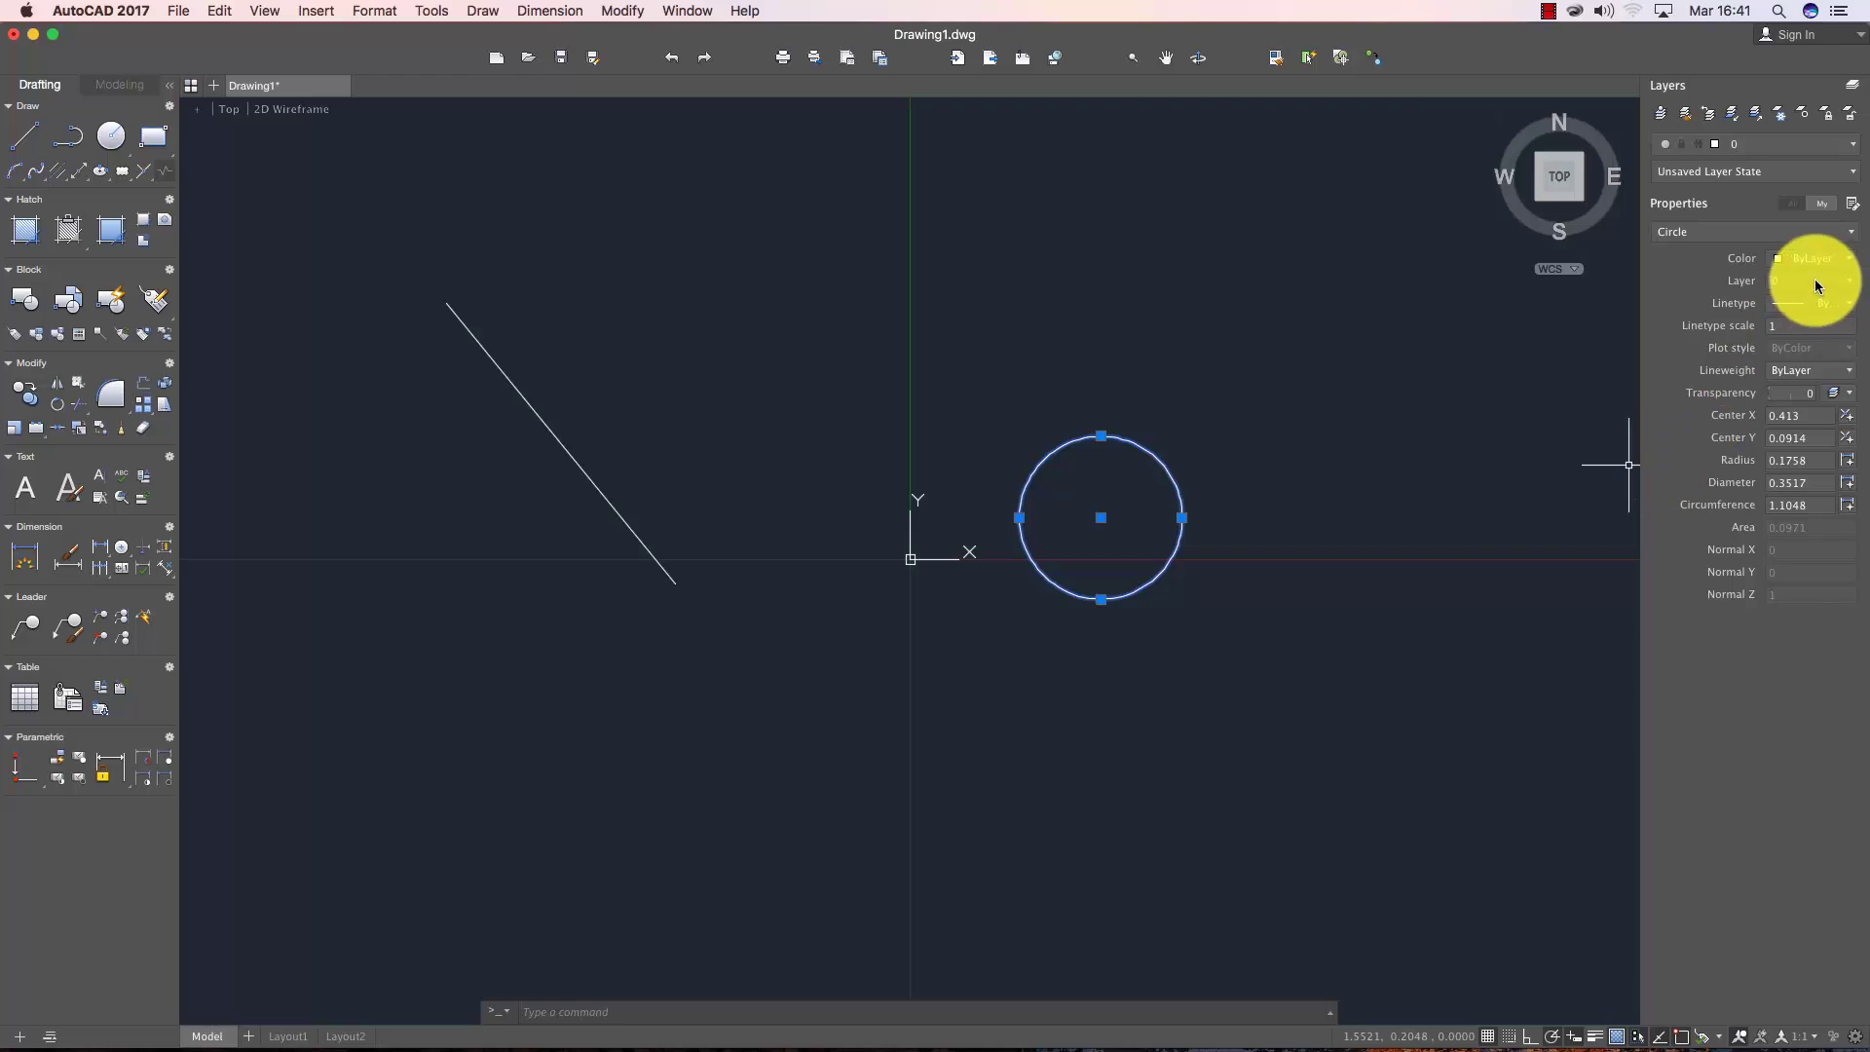
pyautogui.click(1852, 206)
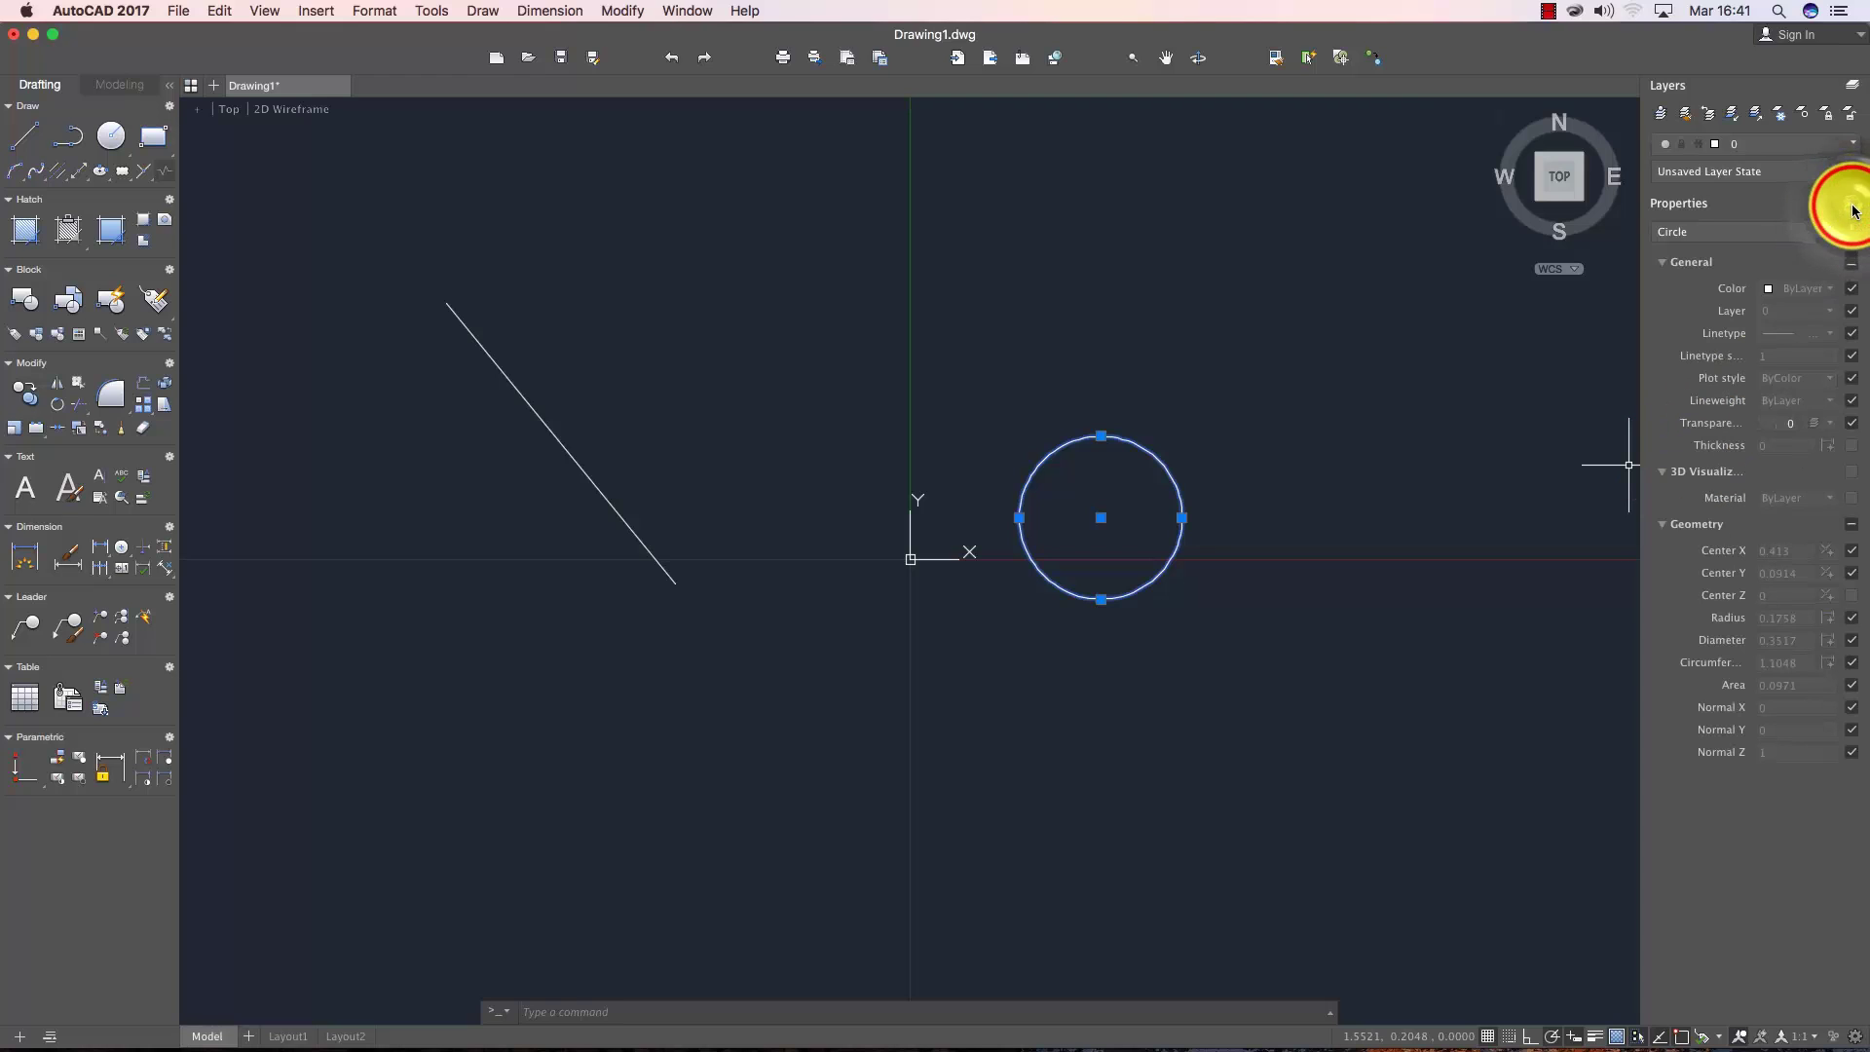
pyautogui.moveTo(1858, 703); pyautogui.dragTo(1856, 760)
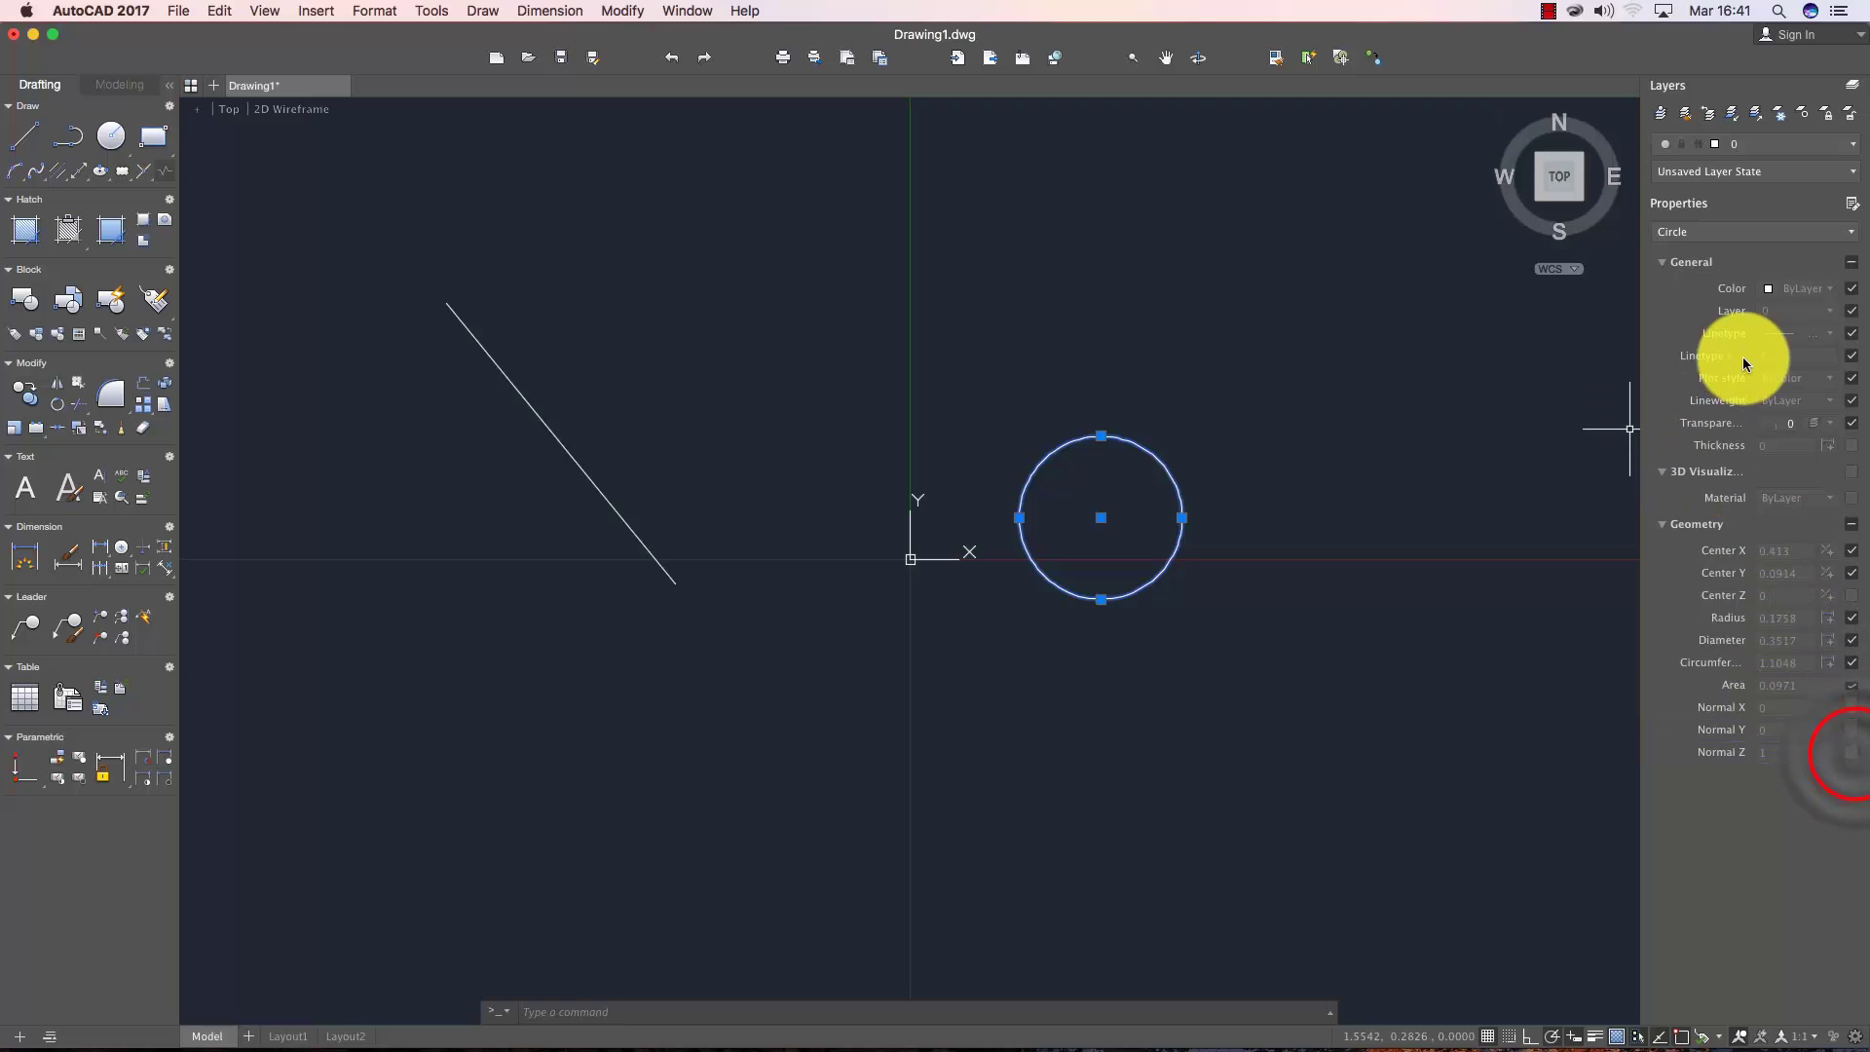
pyautogui.click(1855, 207)
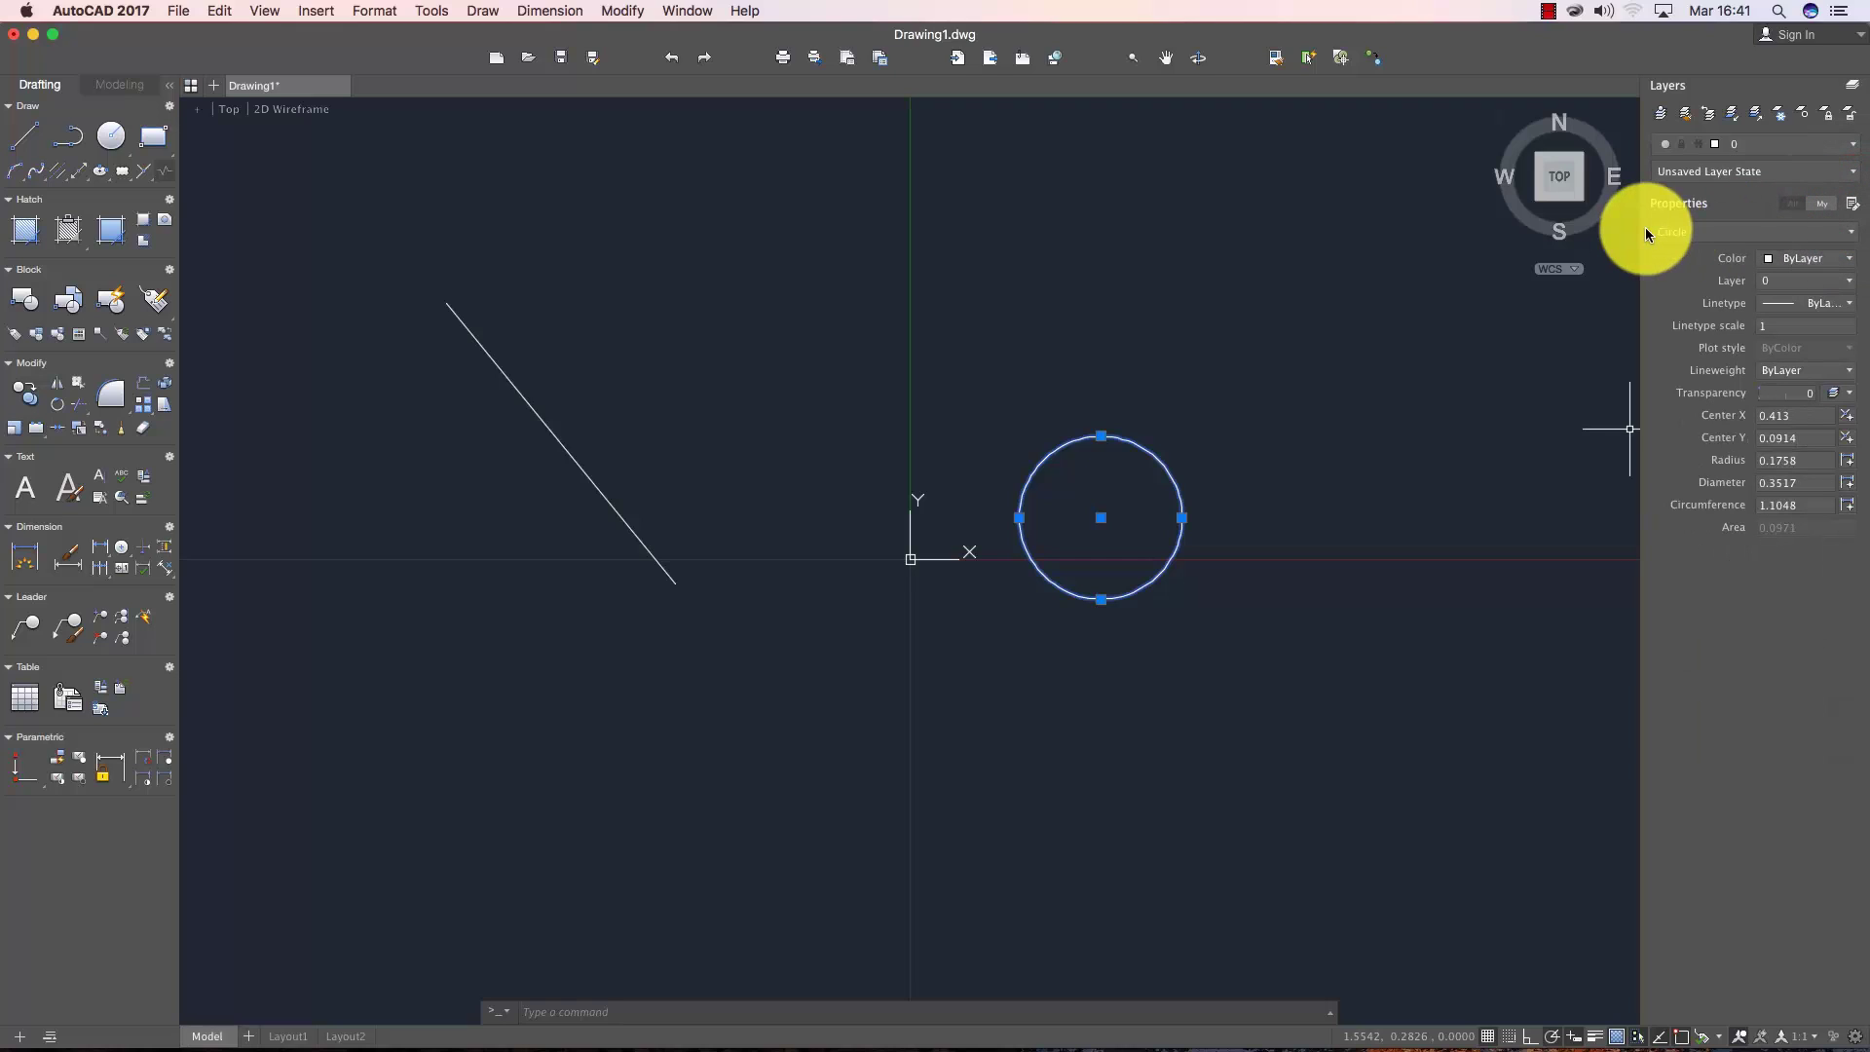